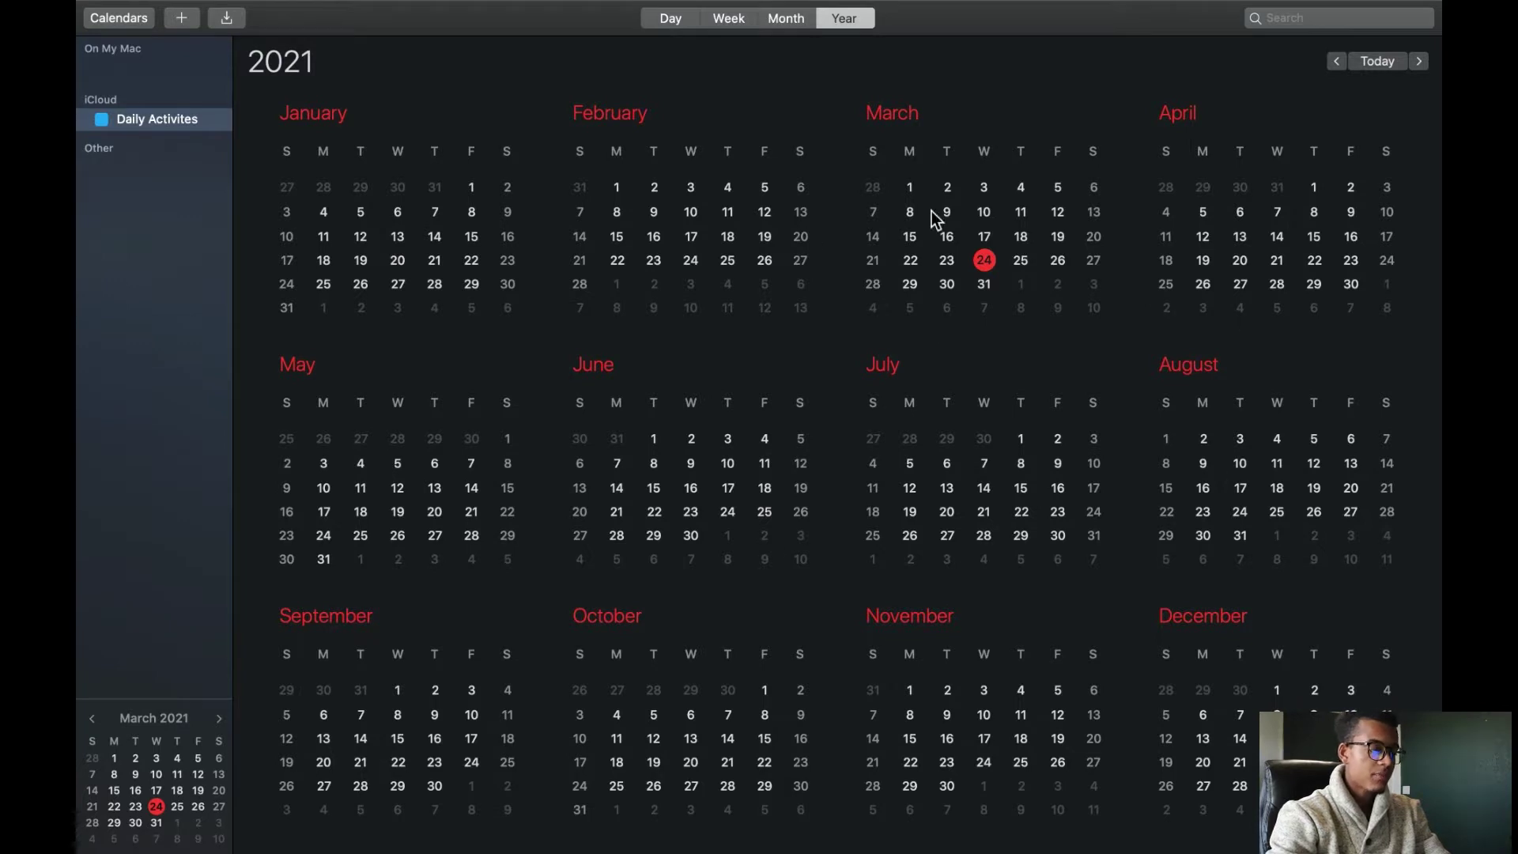
Step: Browse March 2021 in month, week, single-day and whole-year views
{"action": "left_click", "coordinate": [771, 21]}
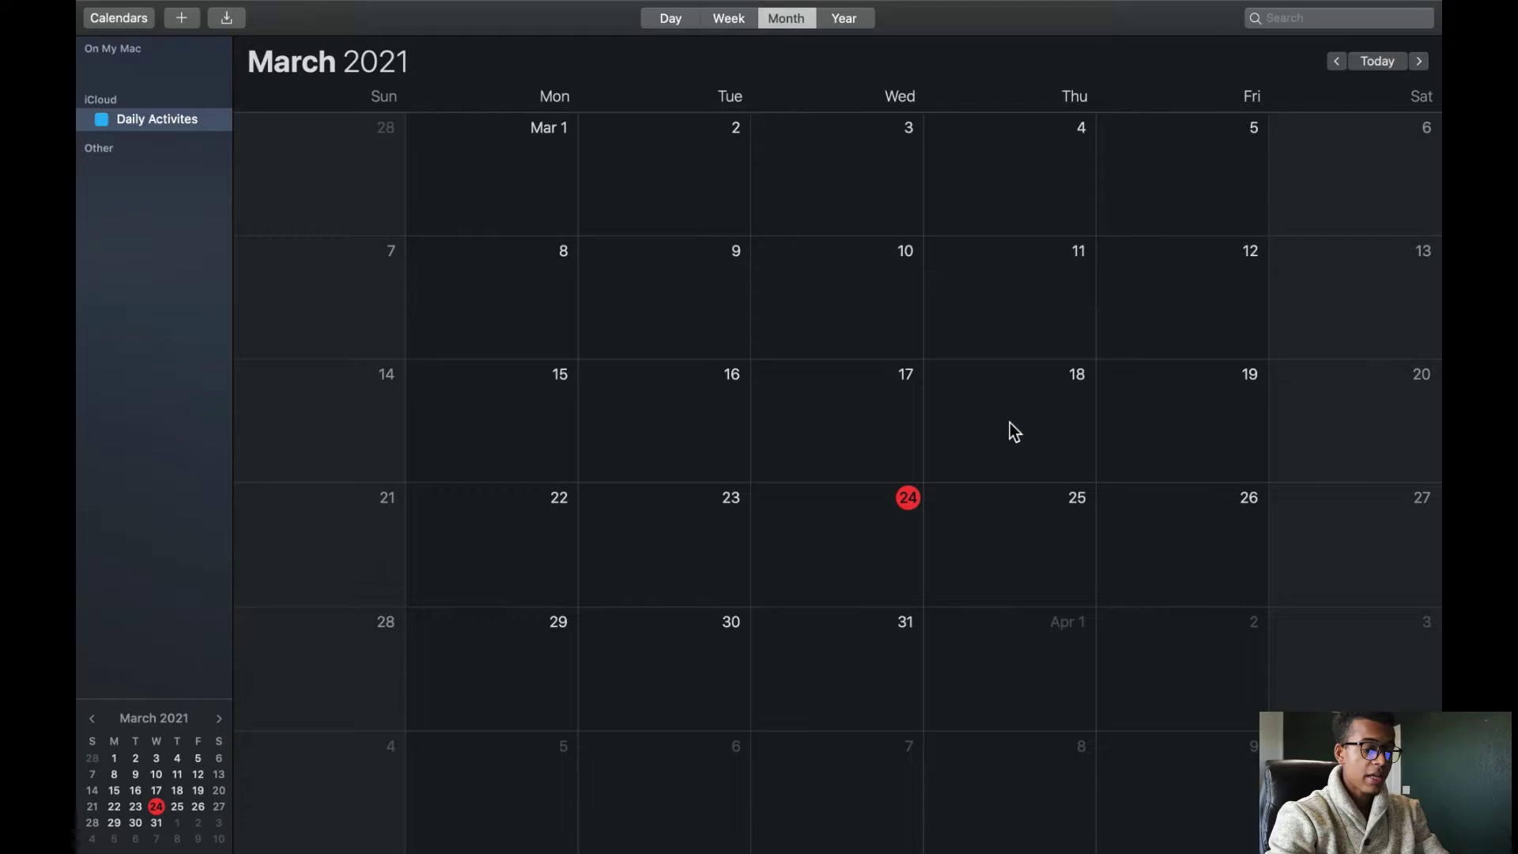
{"action": "left_click", "coordinate": [728, 20]}
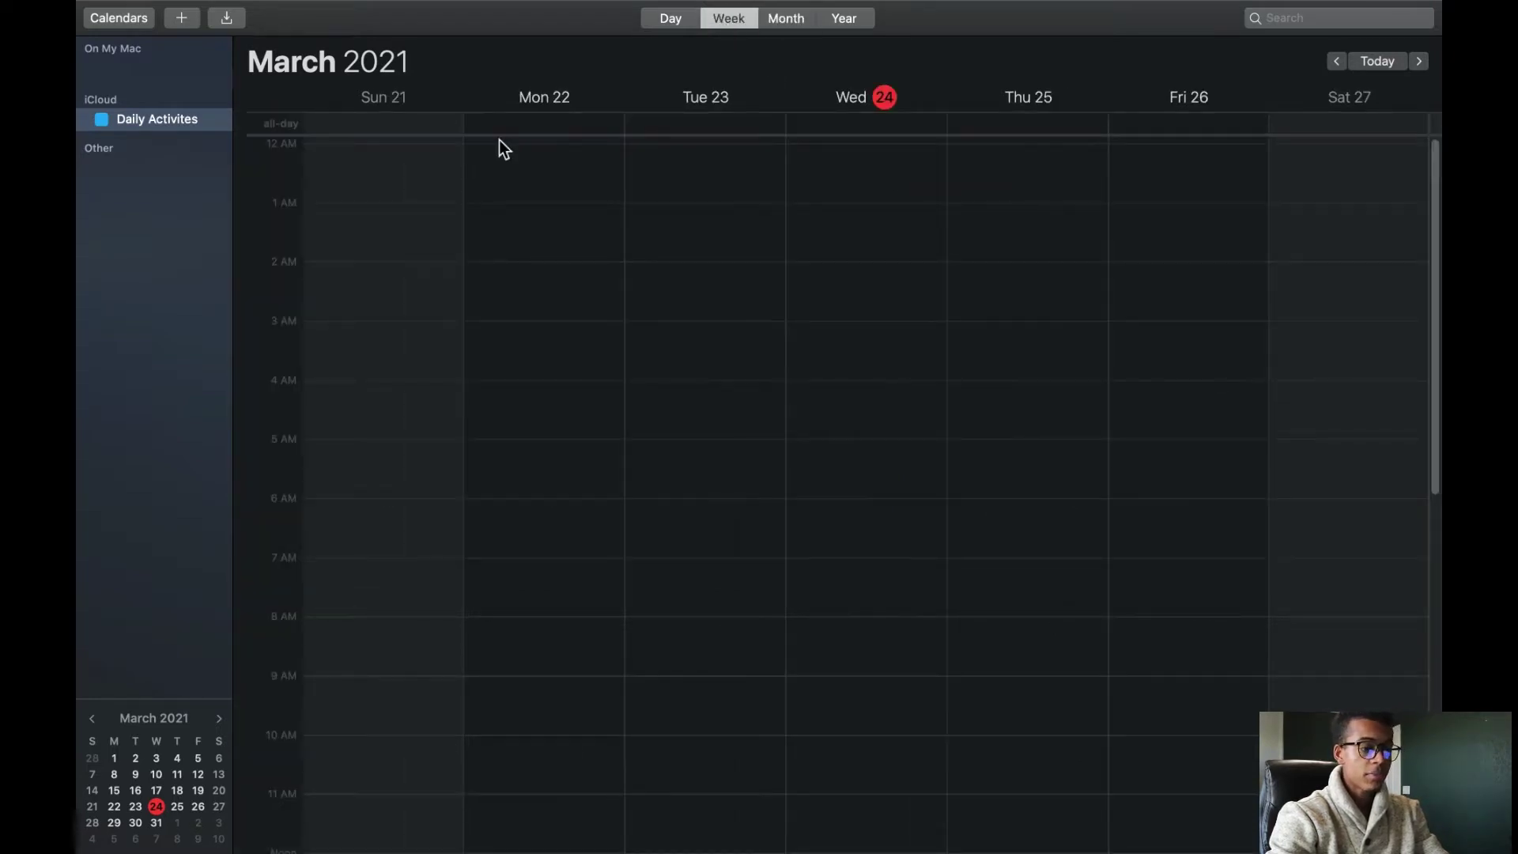
{"action": "scroll", "coordinate": [949, 391], "scroll_direction": "down", "scroll_amount": 10}
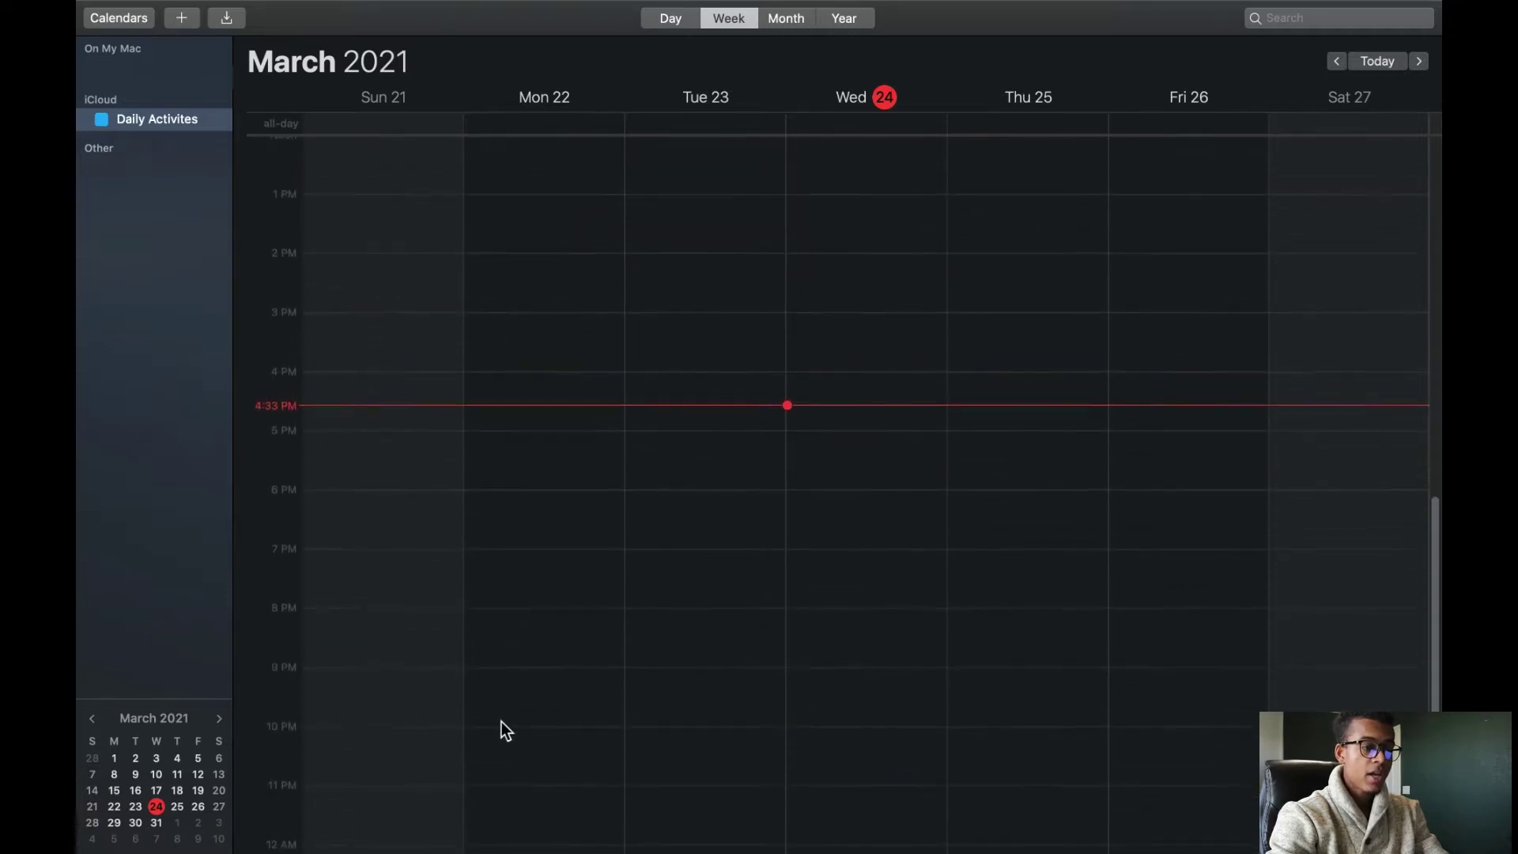
{"action": "left_click", "coordinate": [669, 17]}
{"action": "scroll", "coordinate": [559, 357], "scroll_direction": "down", "scroll_amount": 5}
{"action": "scroll", "coordinate": [555, 348], "scroll_direction": "down", "scroll_amount": 15}
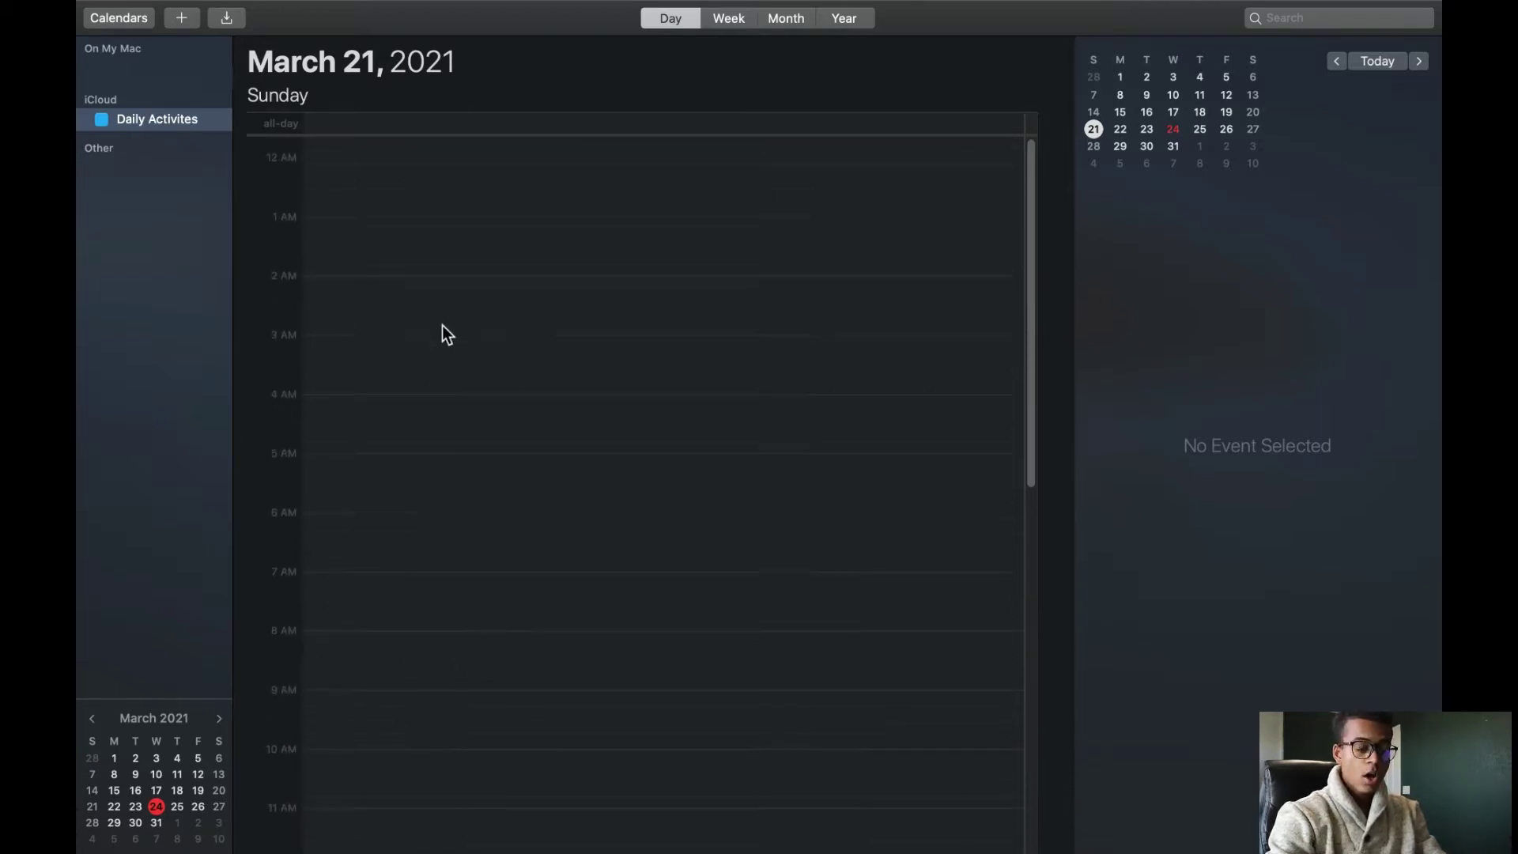
{"action": "left_click", "coordinate": [736, 20]}
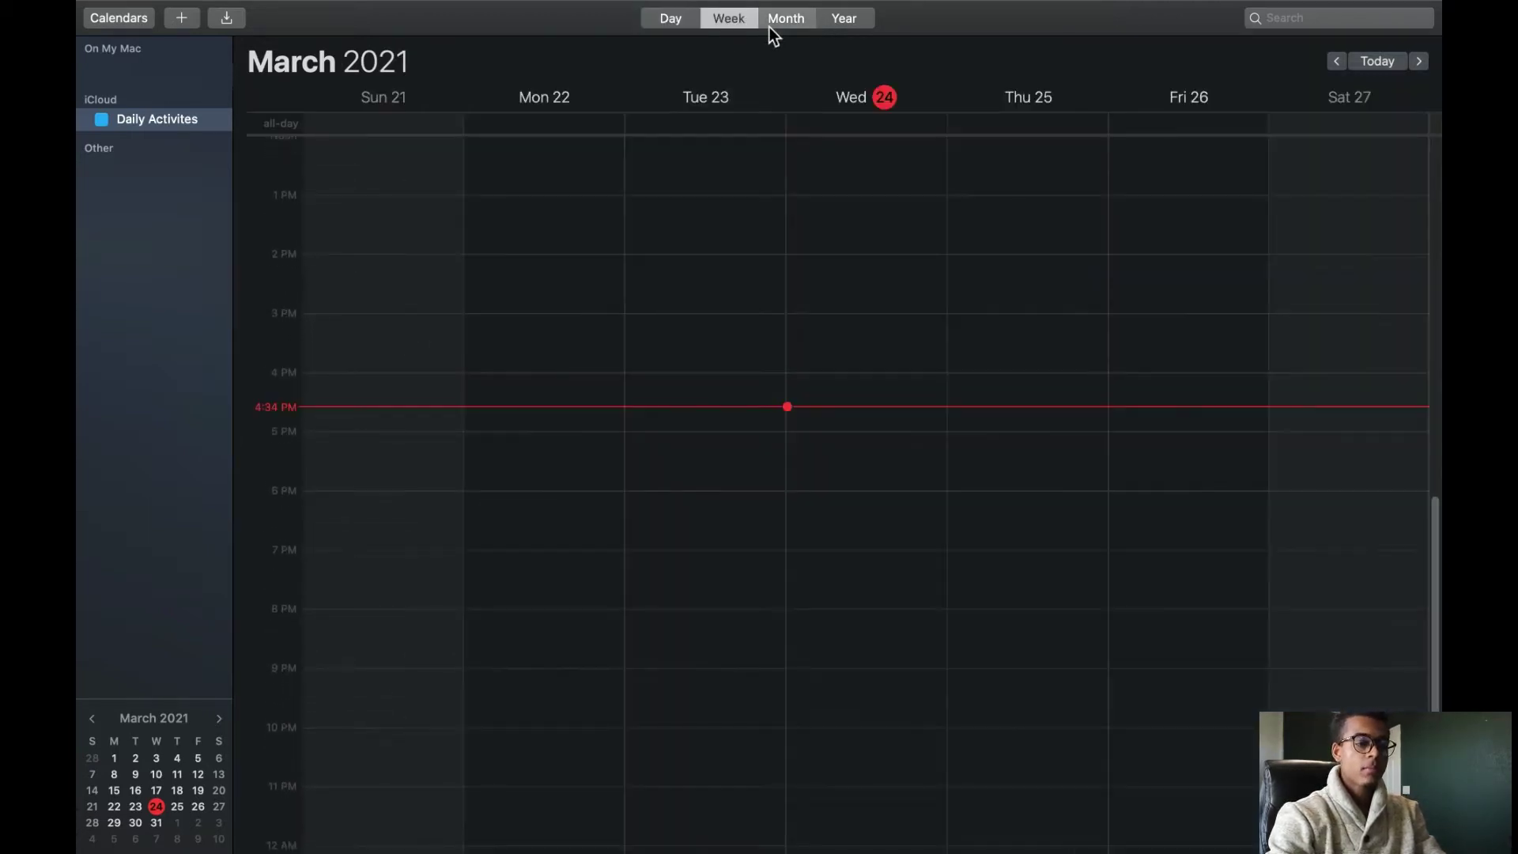
{"action": "left_click", "coordinate": [772, 24]}
{"action": "left_click", "coordinate": [845, 21]}
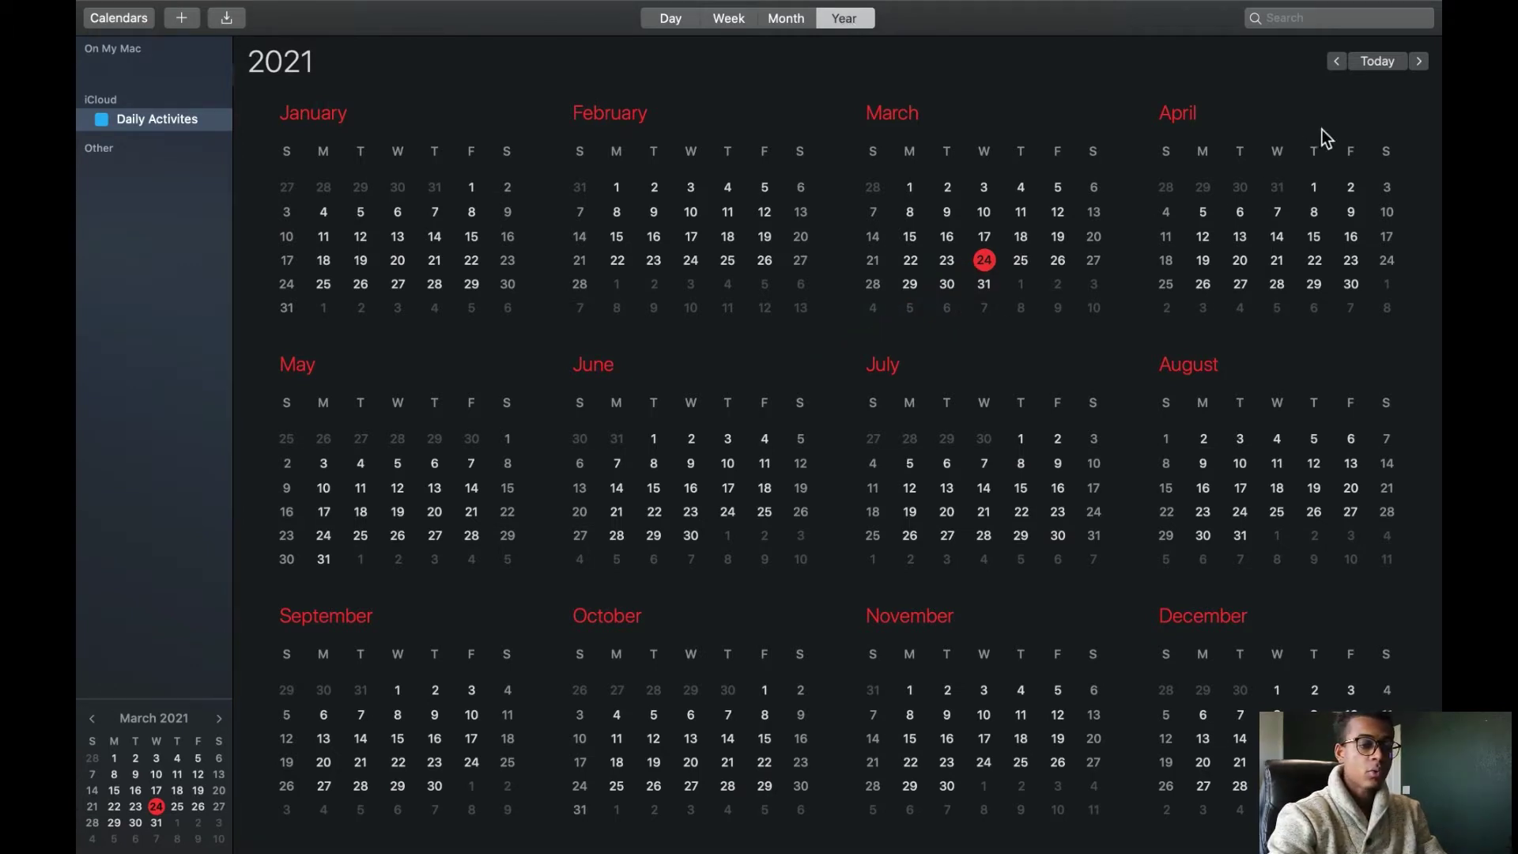
Step: Step ahead to 2023 and back to this year, then glance at invitations and quick event entry
{"action": "left_click", "coordinate": [1423, 60]}
{"action": "left_click", "coordinate": [1424, 60]}
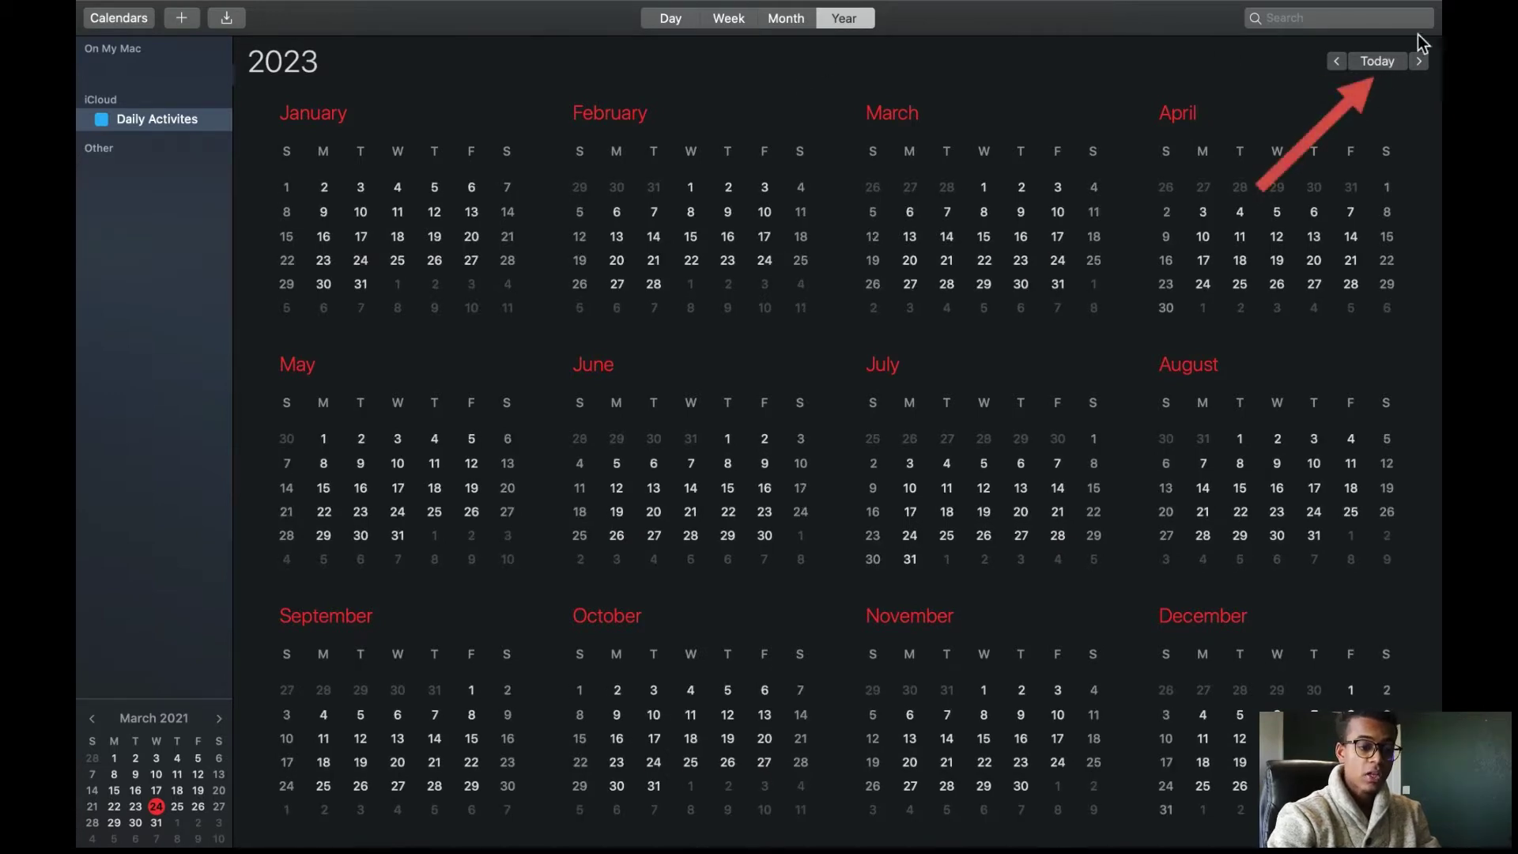
{"action": "left_click", "coordinate": [1392, 63]}
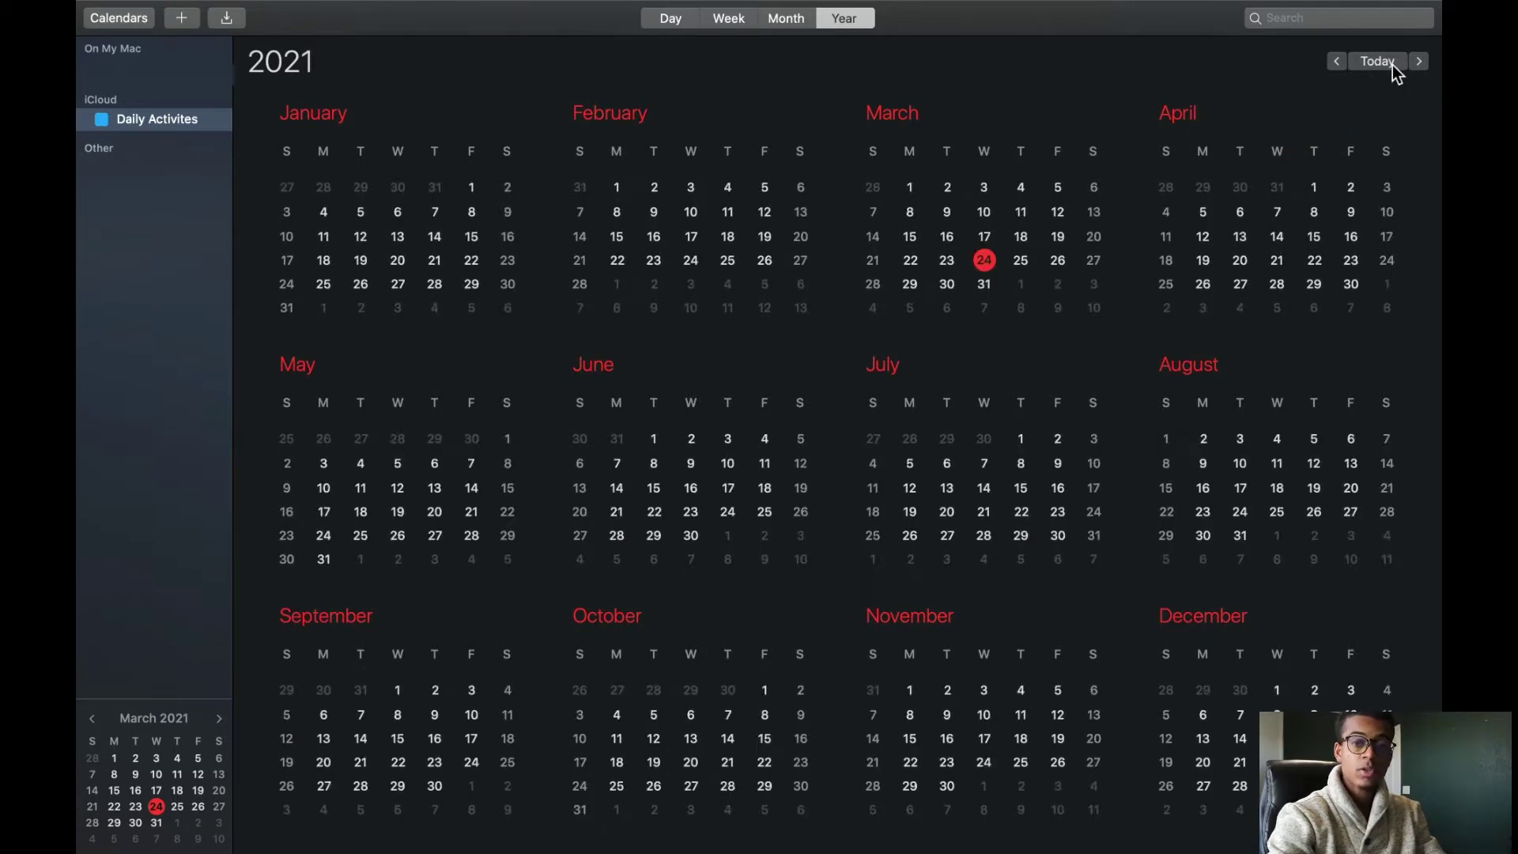
{"action": "left_click", "coordinate": [227, 18]}
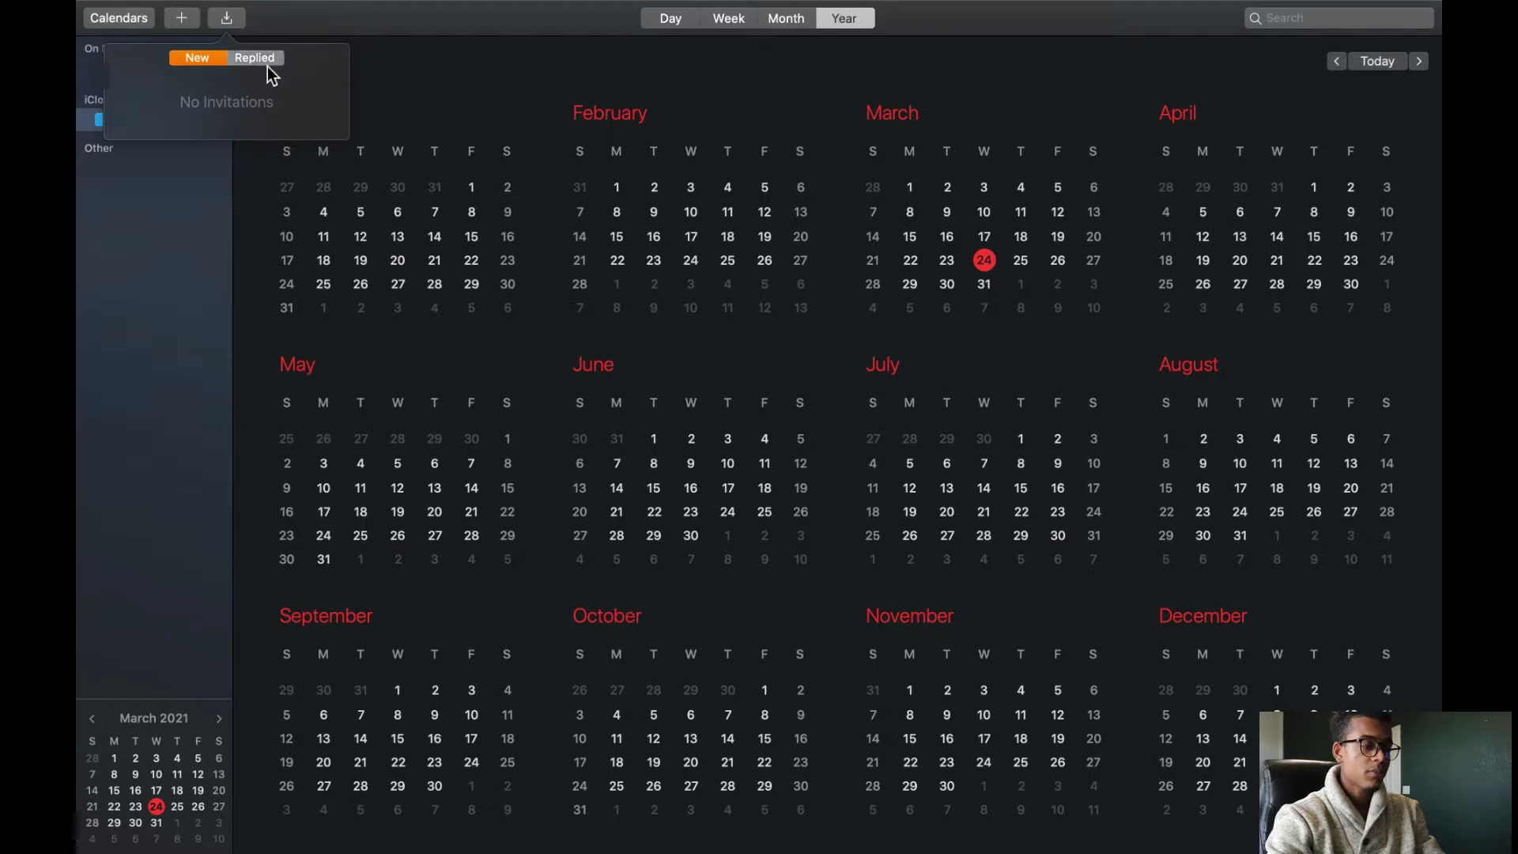
{"action": "left_click", "coordinate": [245, 41]}
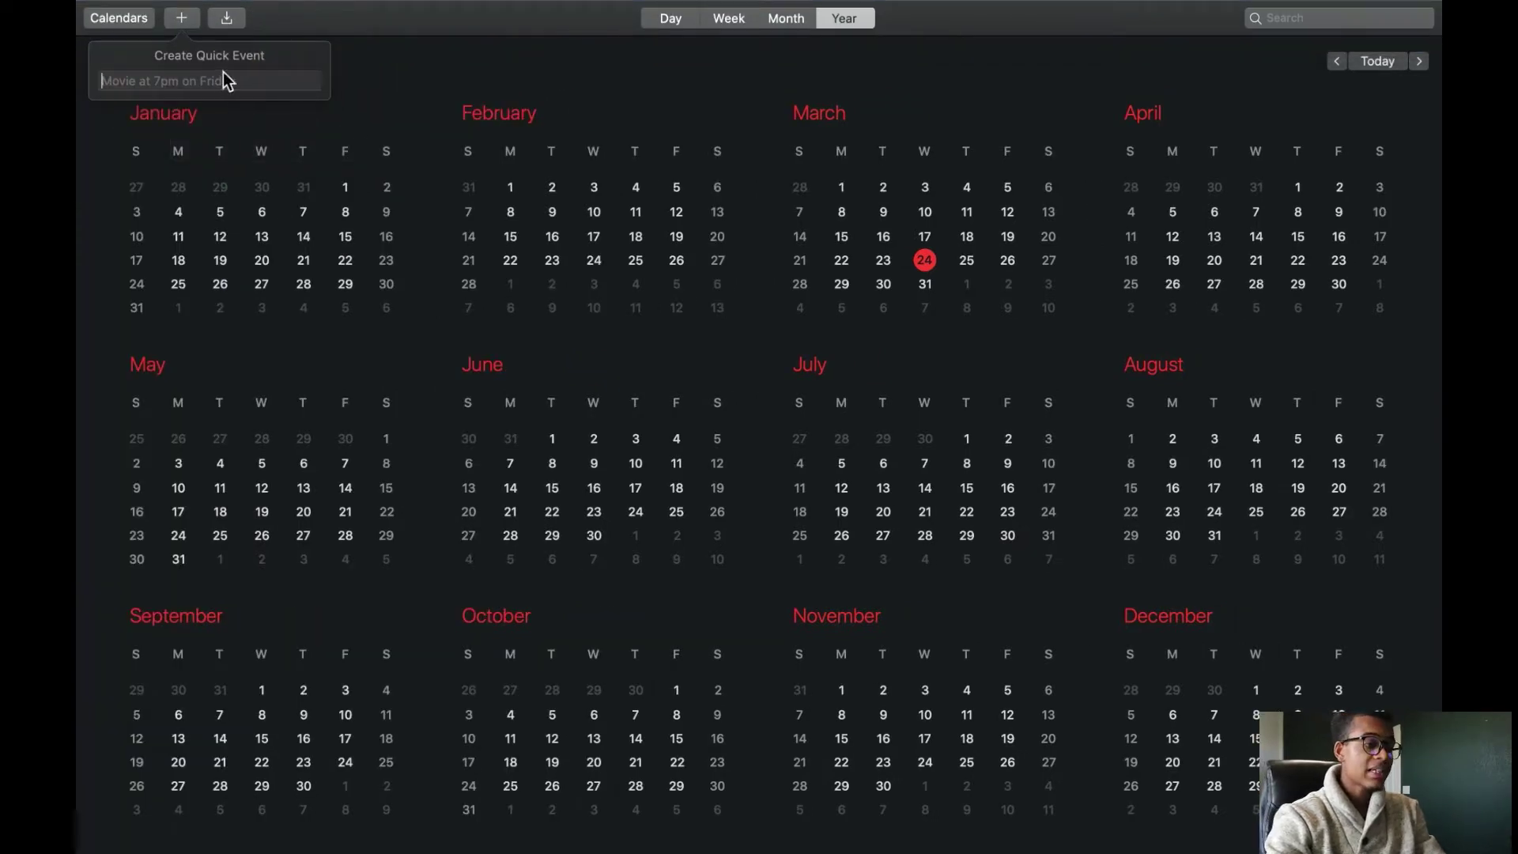
{"action": "left_click", "coordinate": [125, 23]}
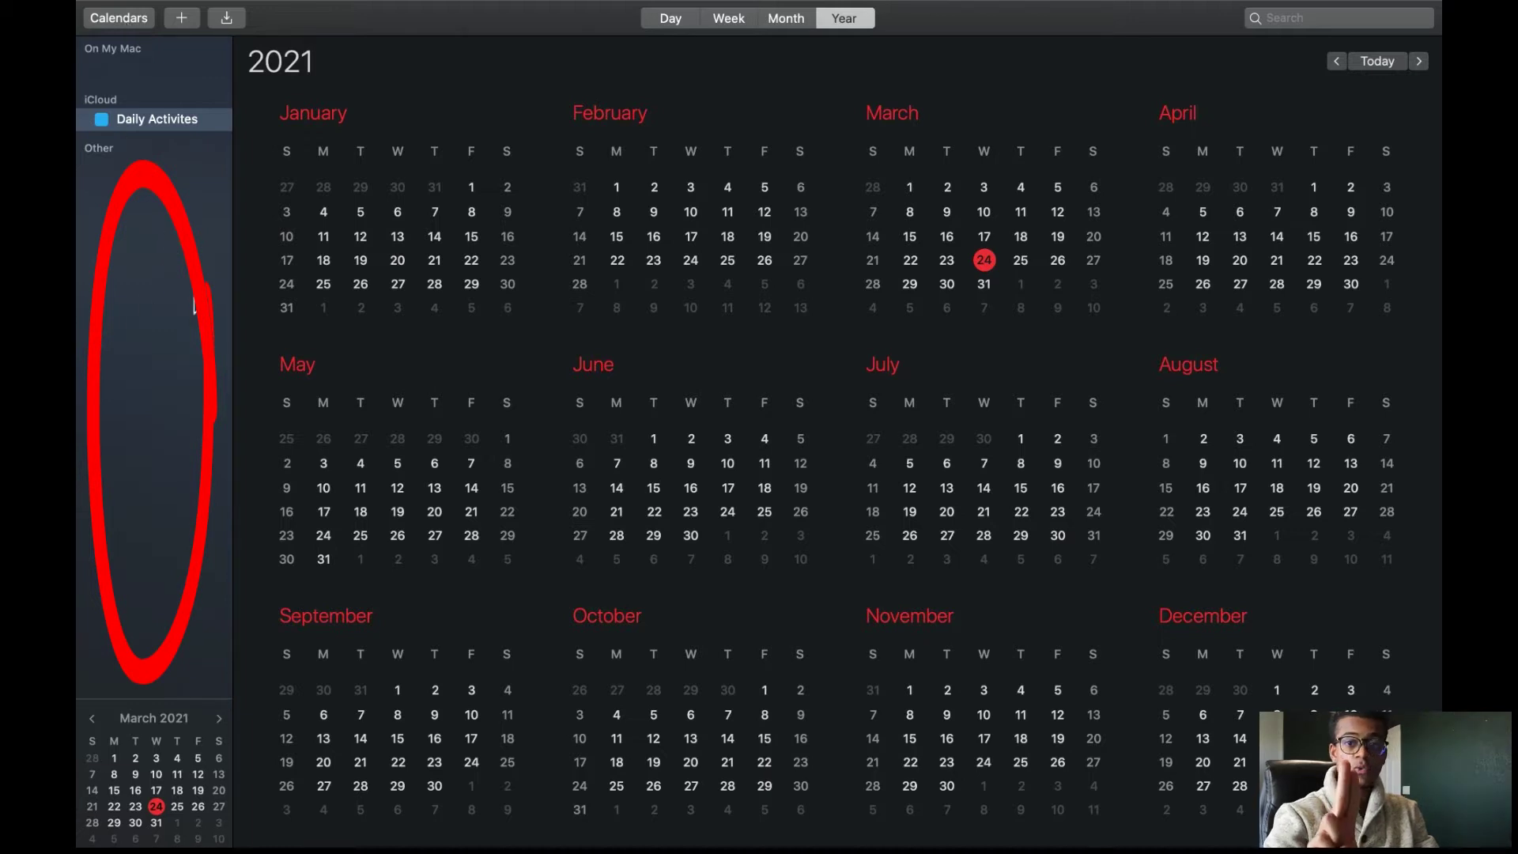
Step: Create a new calendar named Workout in the calendar list
{"action": "right_click", "coordinate": [166, 365]}
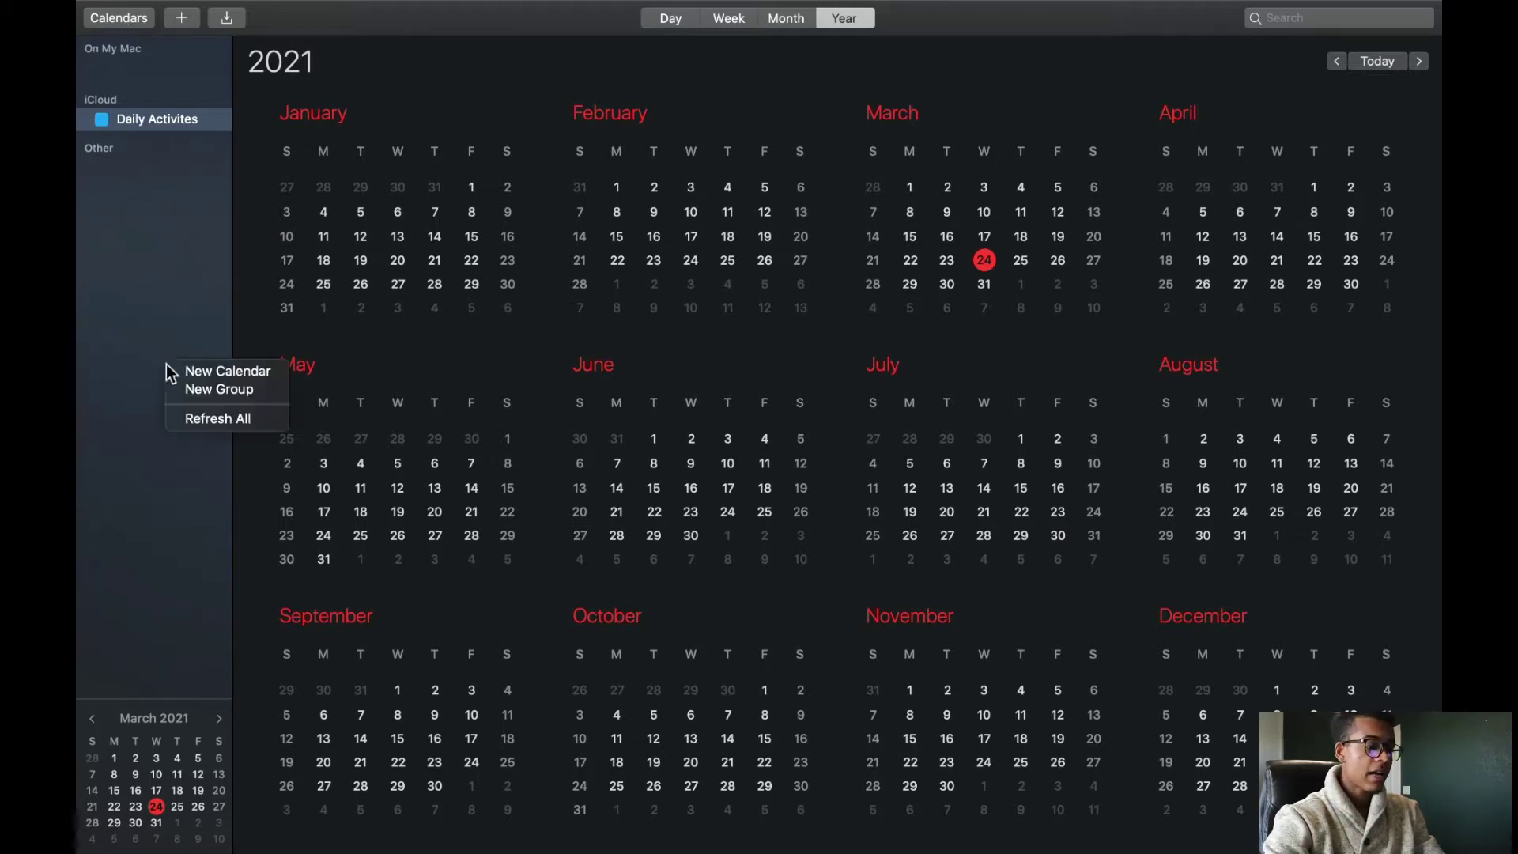
{"action": "left_click", "coordinate": [224, 372]}
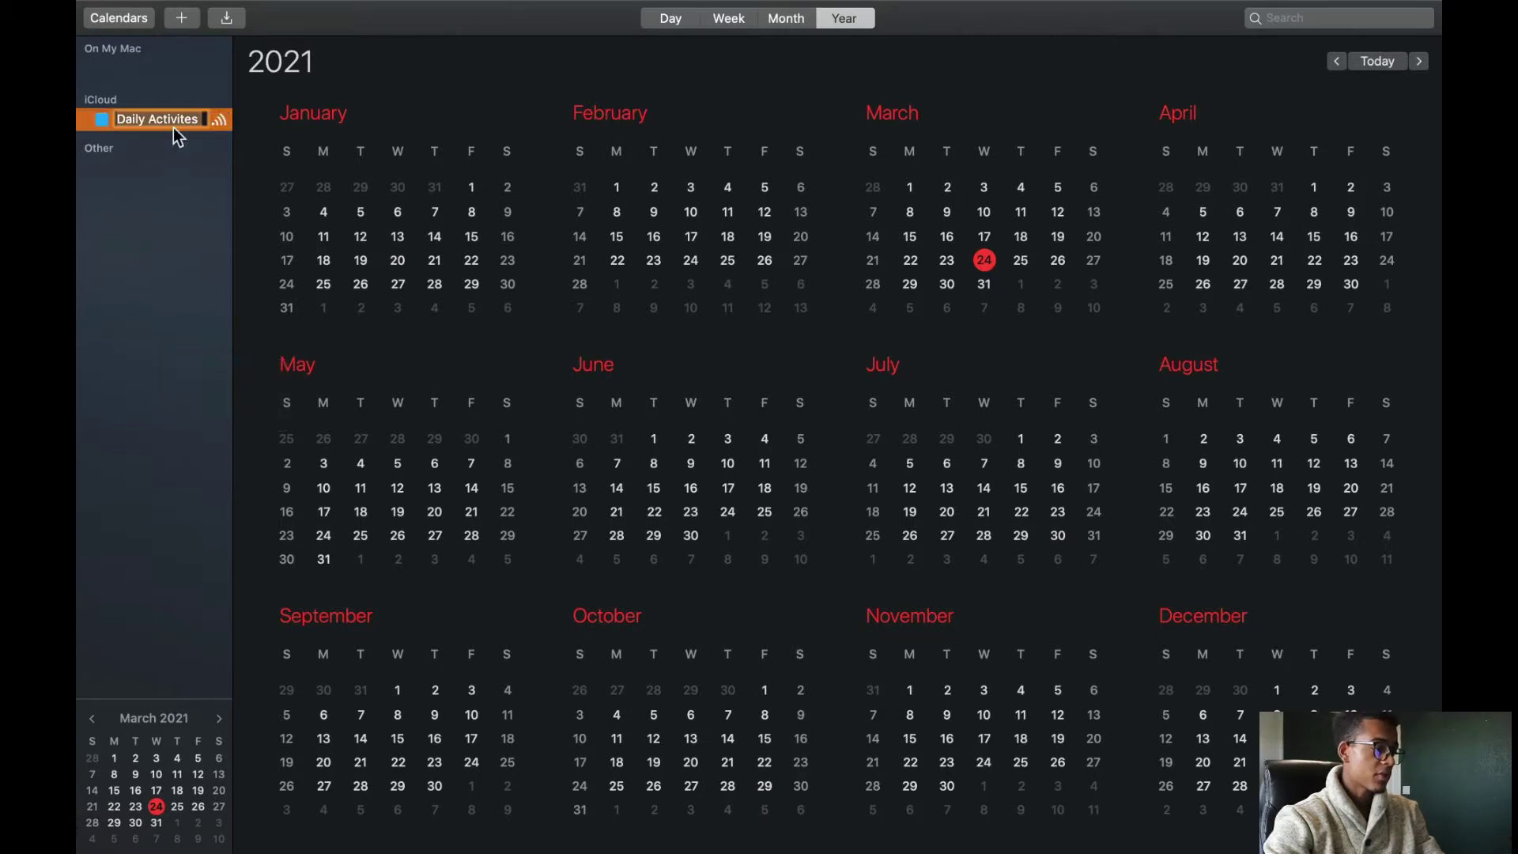
{"action": "type", "text": "Wo"}
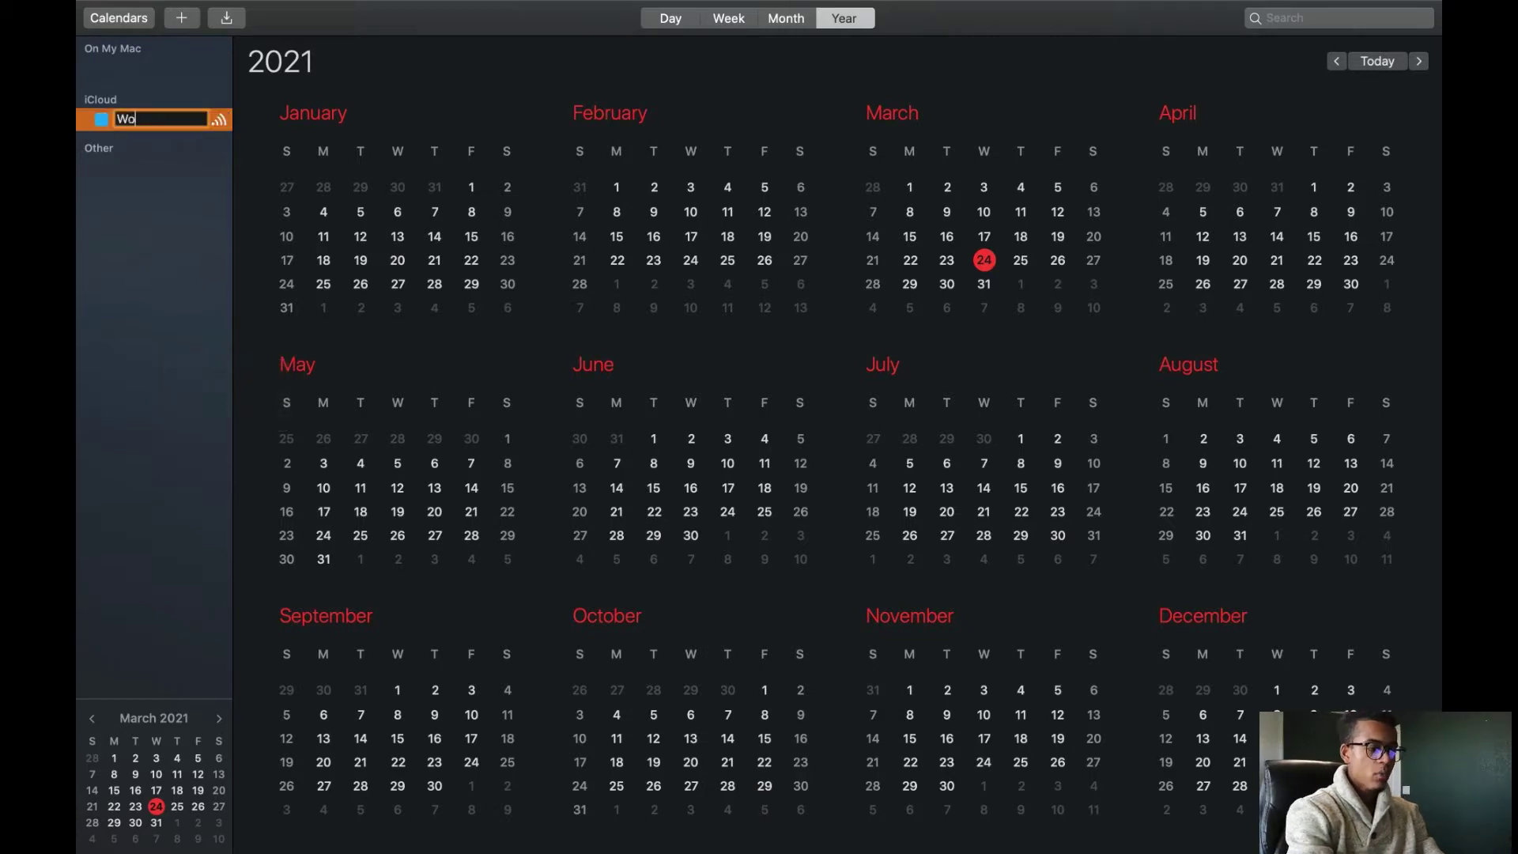
{"action": "type", "text": "rkout"}
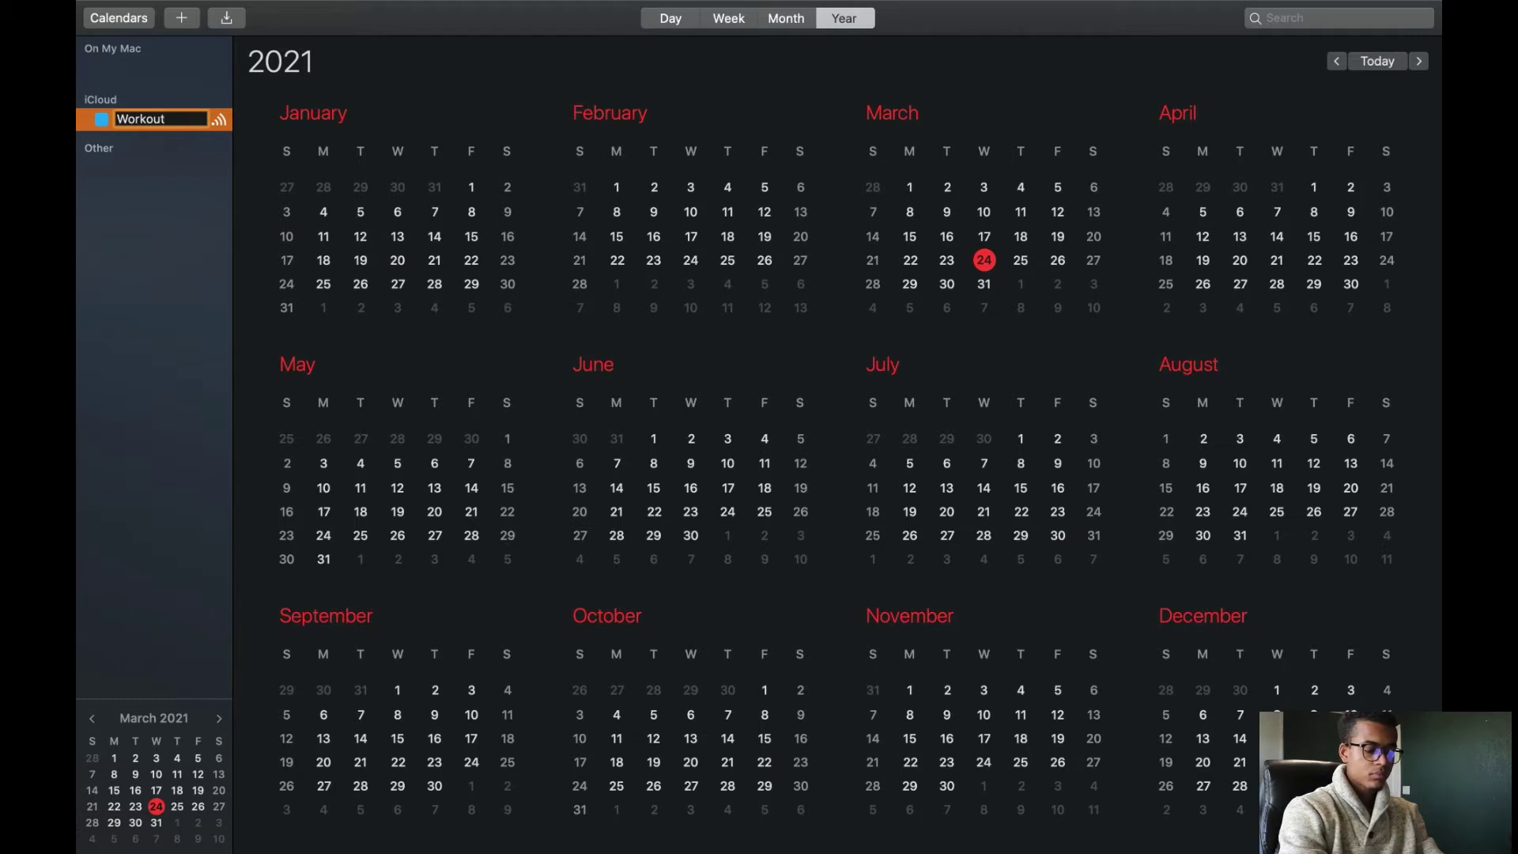
{"action": "left_click", "coordinate": [125, 193]}
Step: Give the Workout calendar a custom red colour and return to the week of March 21–27
{"action": "left_click", "coordinate": [136, 123]}
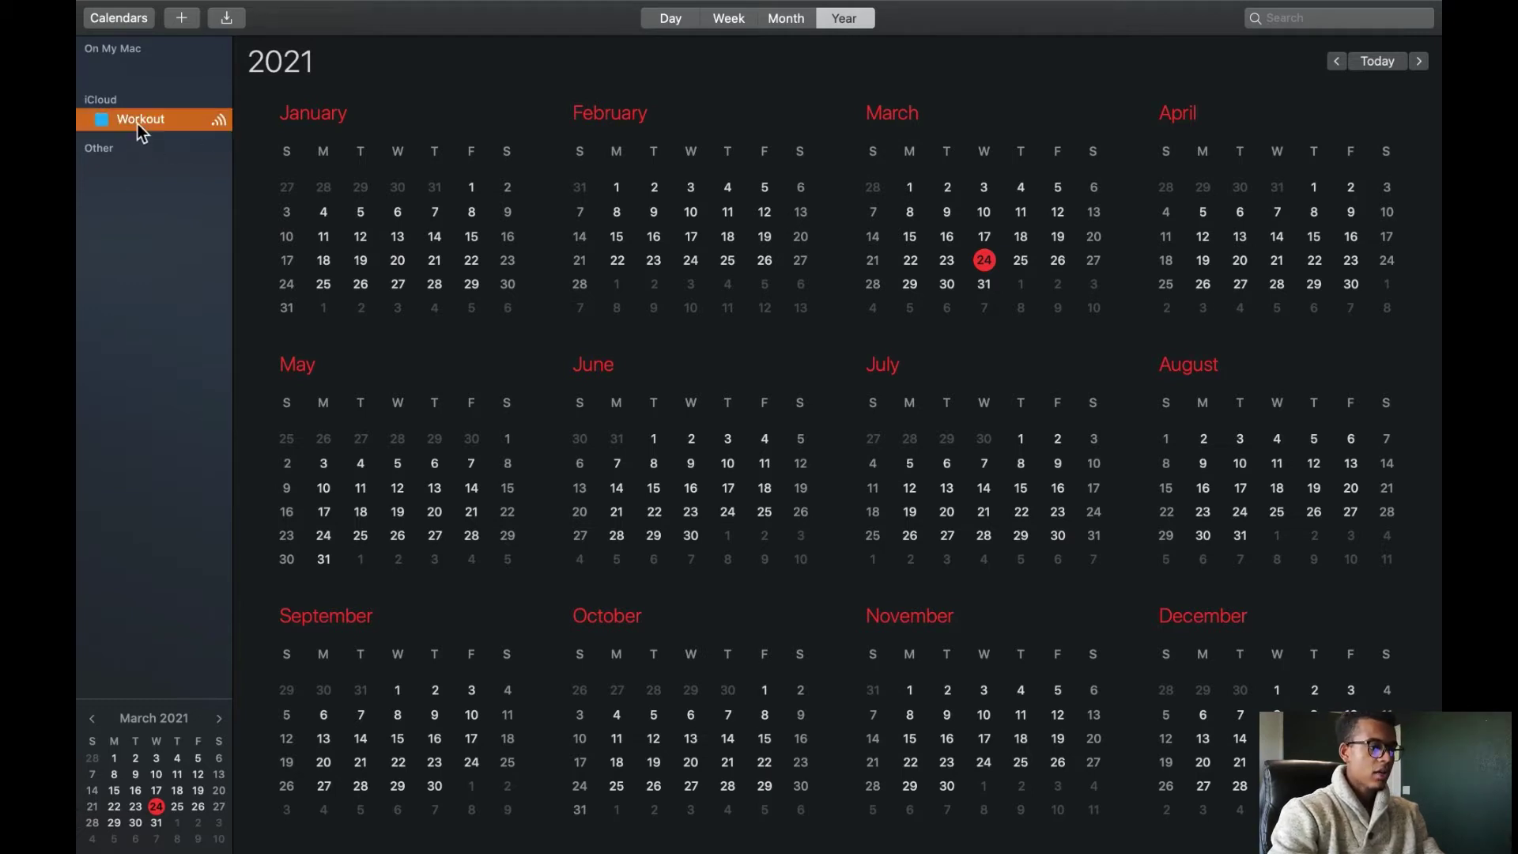
{"action": "right_click", "coordinate": [137, 123]}
{"action": "left_click", "coordinate": [238, 223]}
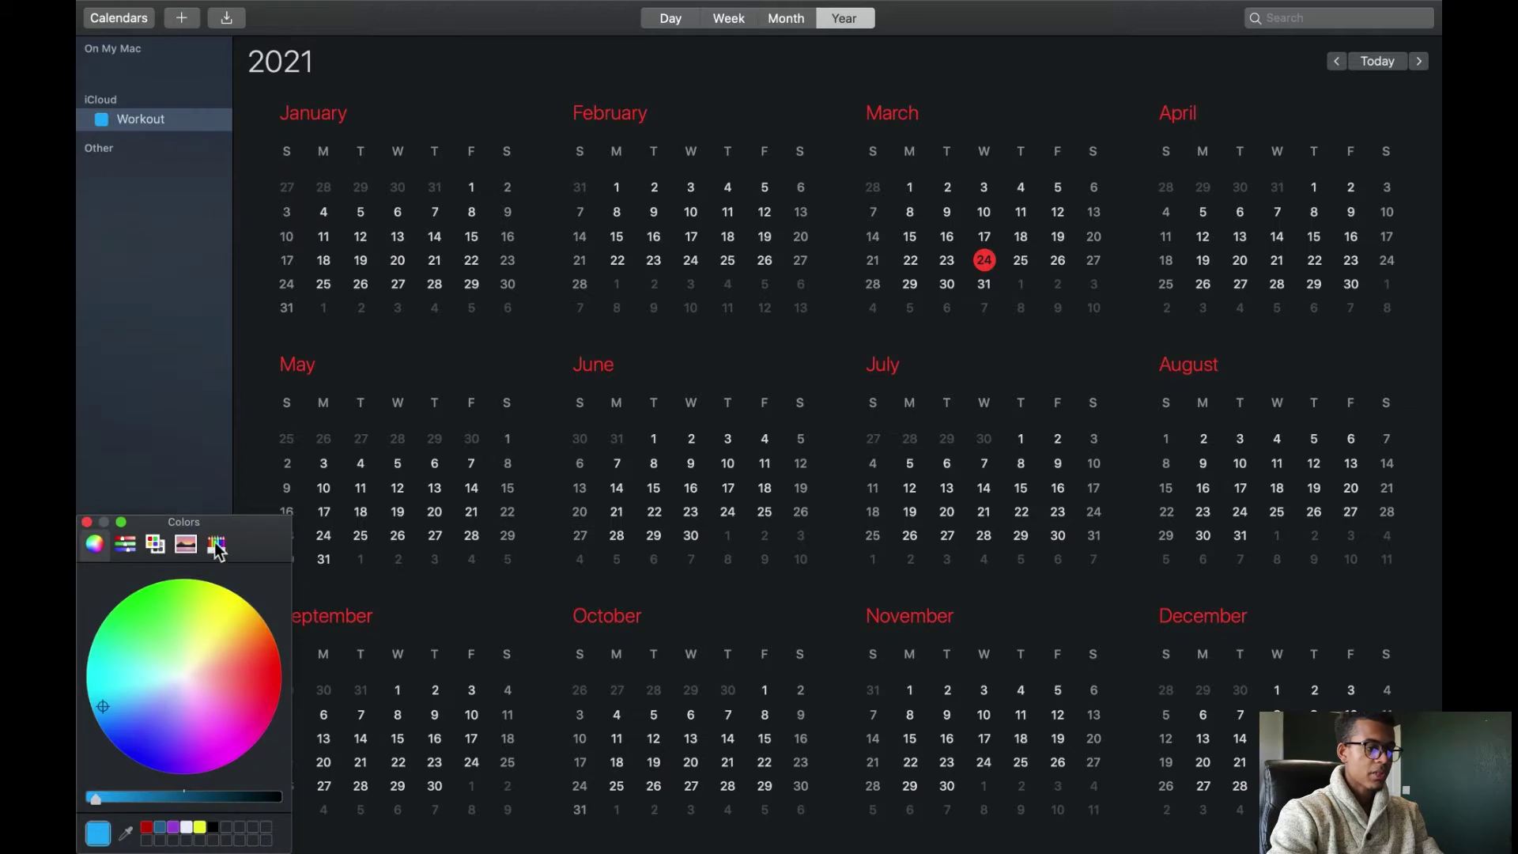
{"action": "left_click", "coordinate": [146, 827]}
{"action": "left_click", "coordinate": [87, 522]}
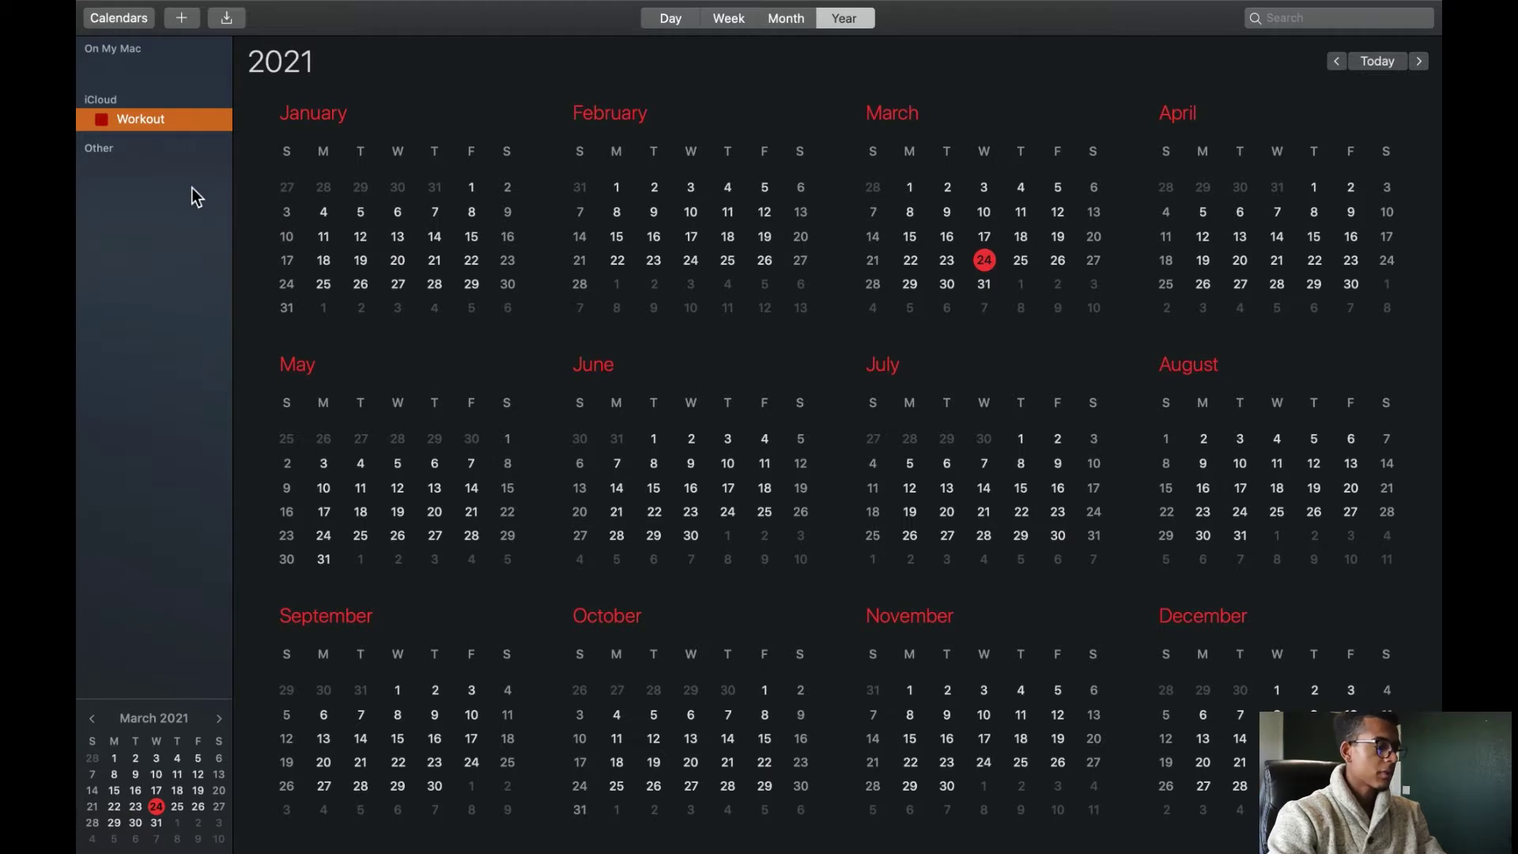
{"action": "left_click", "coordinate": [729, 19]}
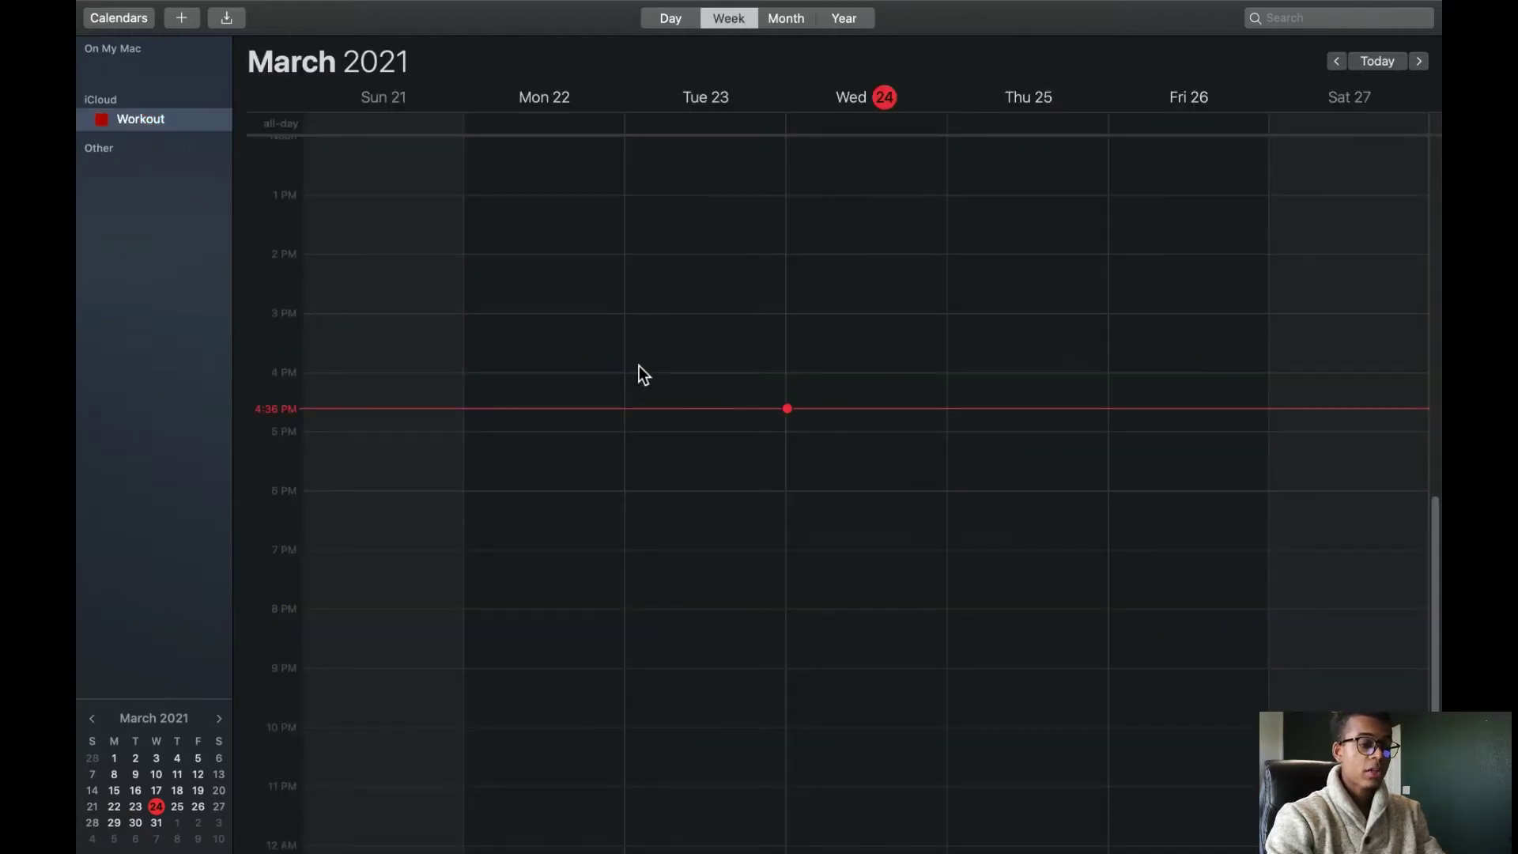
Step: Paste the Workout event onto Thursday, March 25 and drag it up to 6 AM
{"action": "scroll", "coordinate": [1000, 372], "scroll_direction": "up", "scroll_amount": 6}
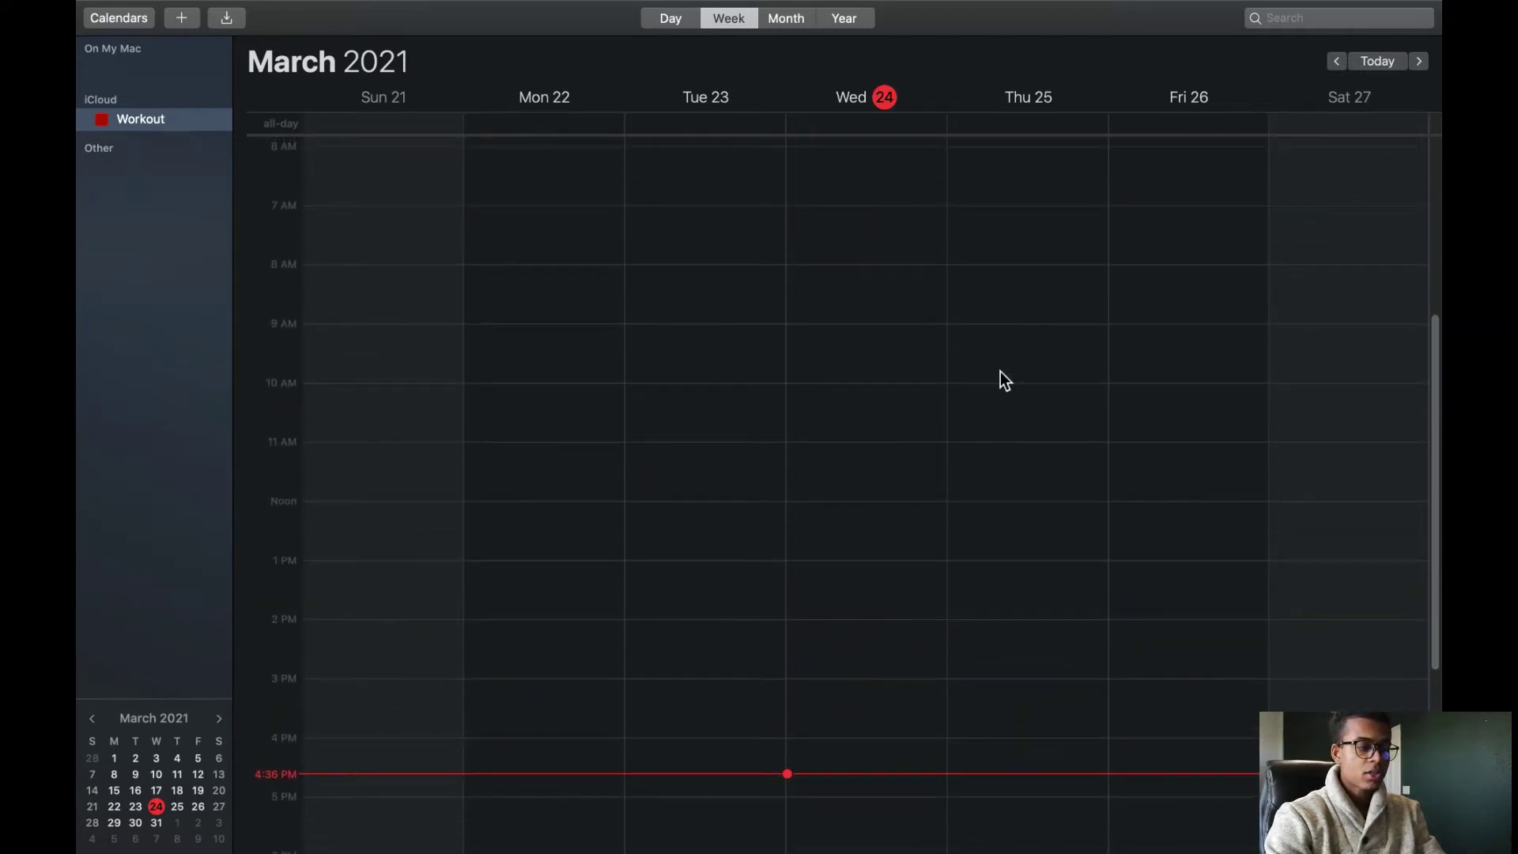
{"action": "scroll", "coordinate": [999, 372], "scroll_direction": "up", "scroll_amount": 2}
{"action": "right_click", "coordinate": [1031, 263]}
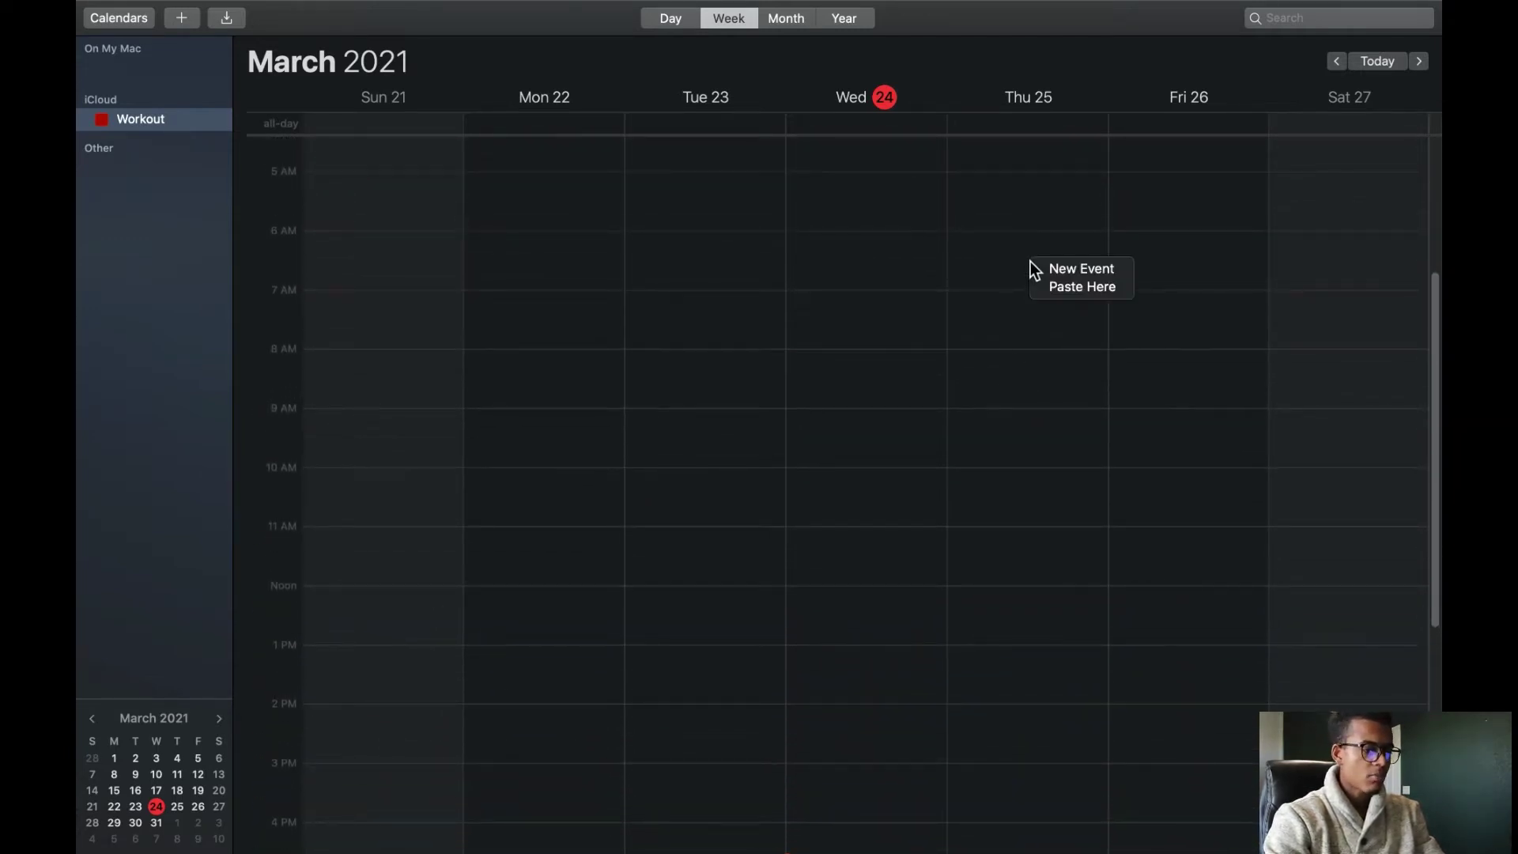
{"action": "left_click", "coordinate": [966, 238]}
{"action": "right_click", "coordinate": [969, 264]}
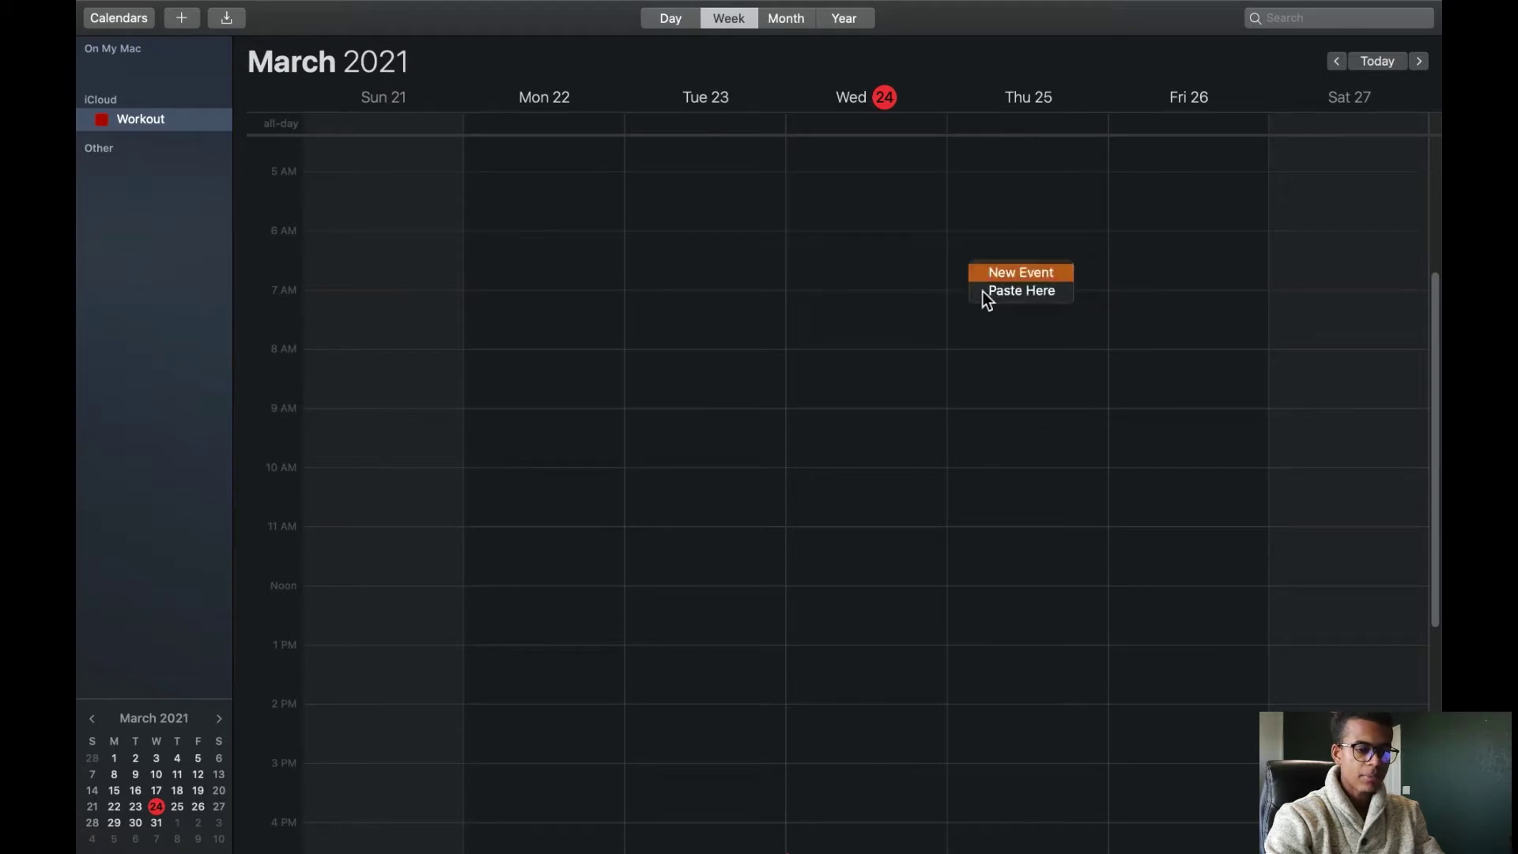
{"action": "left_click", "coordinate": [1000, 298]}
{"action": "scroll", "coordinate": [996, 233], "scroll_direction": "down", "scroll_amount": 2}
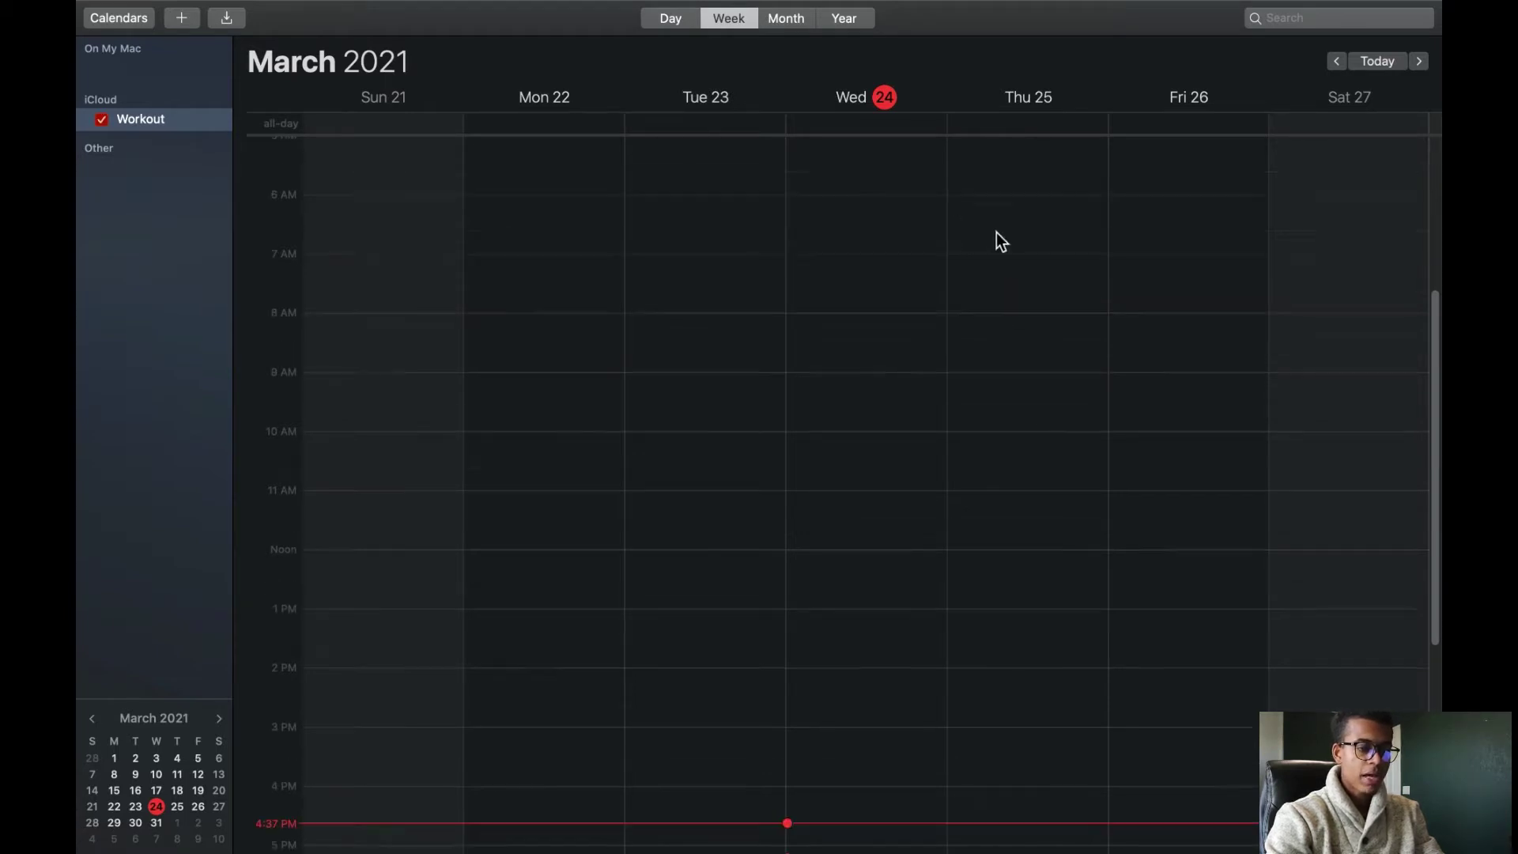
{"action": "right_click", "coordinate": [997, 223]}
{"action": "left_click", "coordinate": [1012, 246]}
{"action": "left_click_drag", "start_coordinate": [1012, 246], "coordinate": [1011, 205]}
{"action": "left_click", "coordinate": [940, 350]}
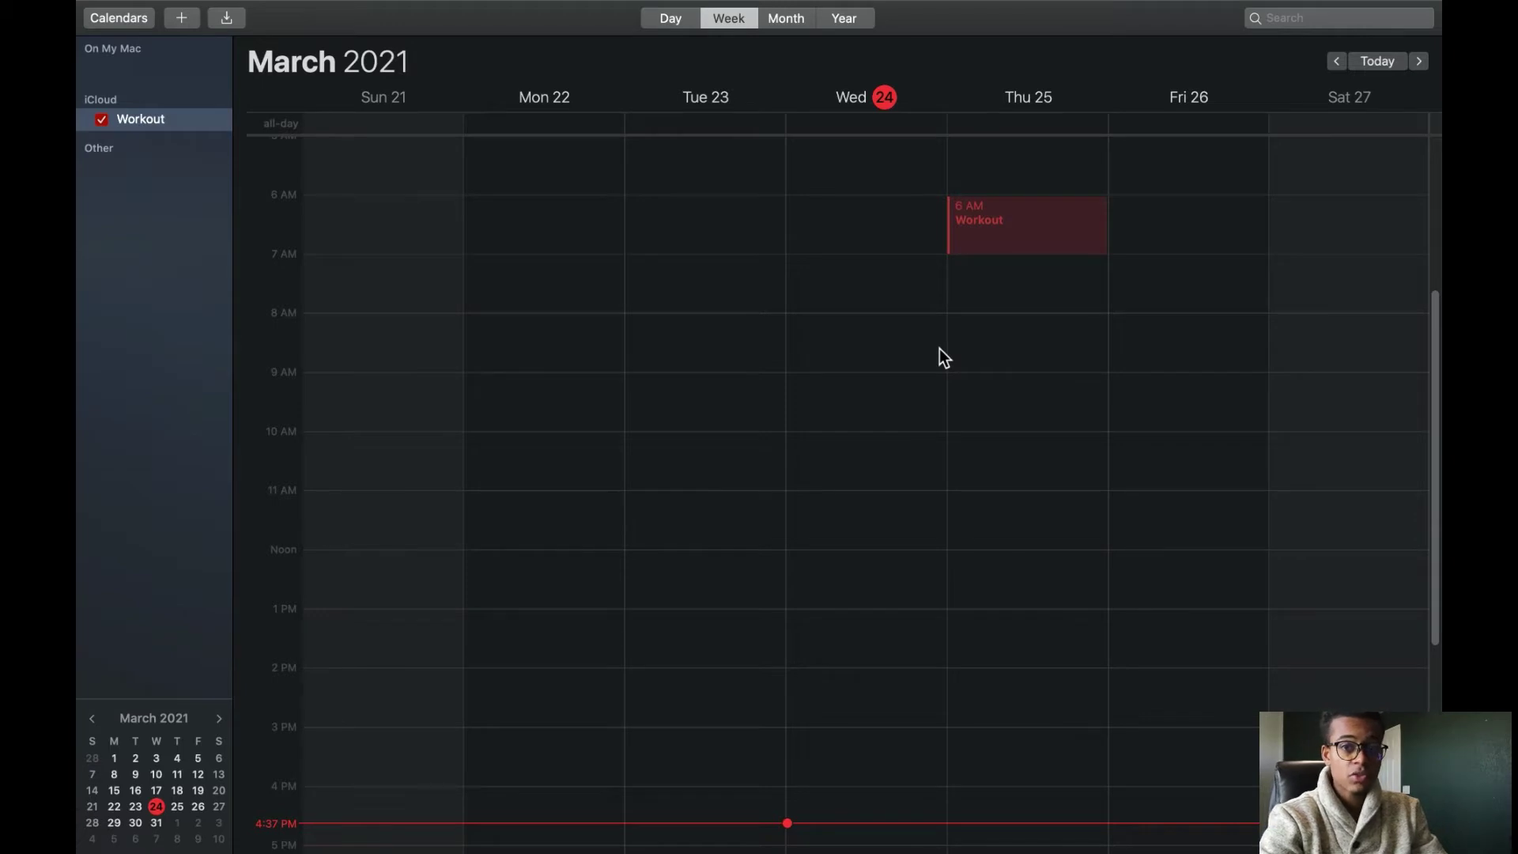
Step: Set Thursday's Workout location to Gym and undo the stray Night Routine note
{"action": "double_click", "coordinate": [1020, 230]}
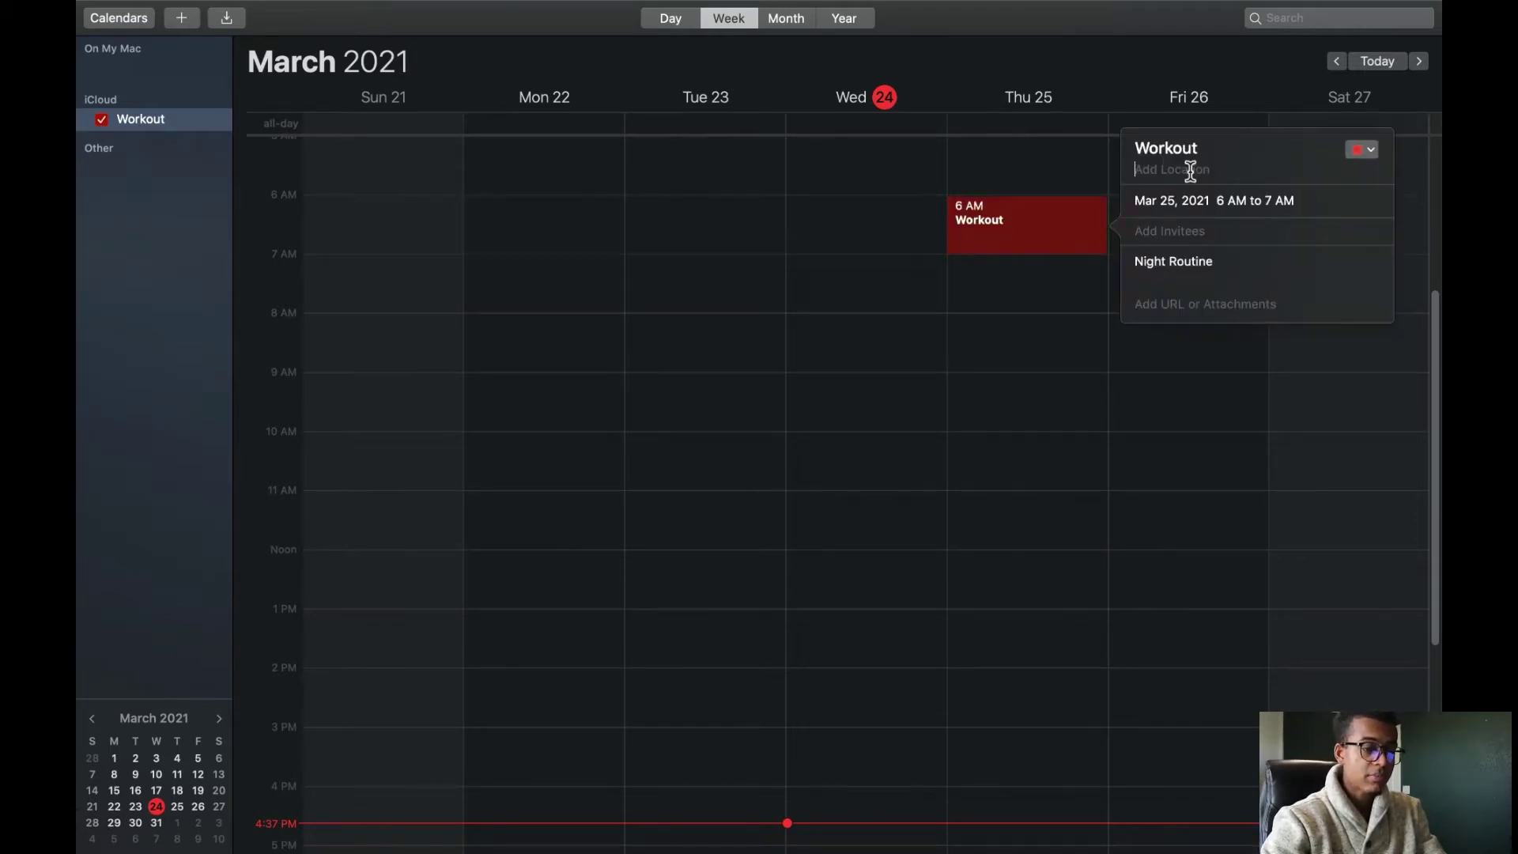
{"action": "left_click", "coordinate": [1189, 169]}
{"action": "type", "text": "Gym"}
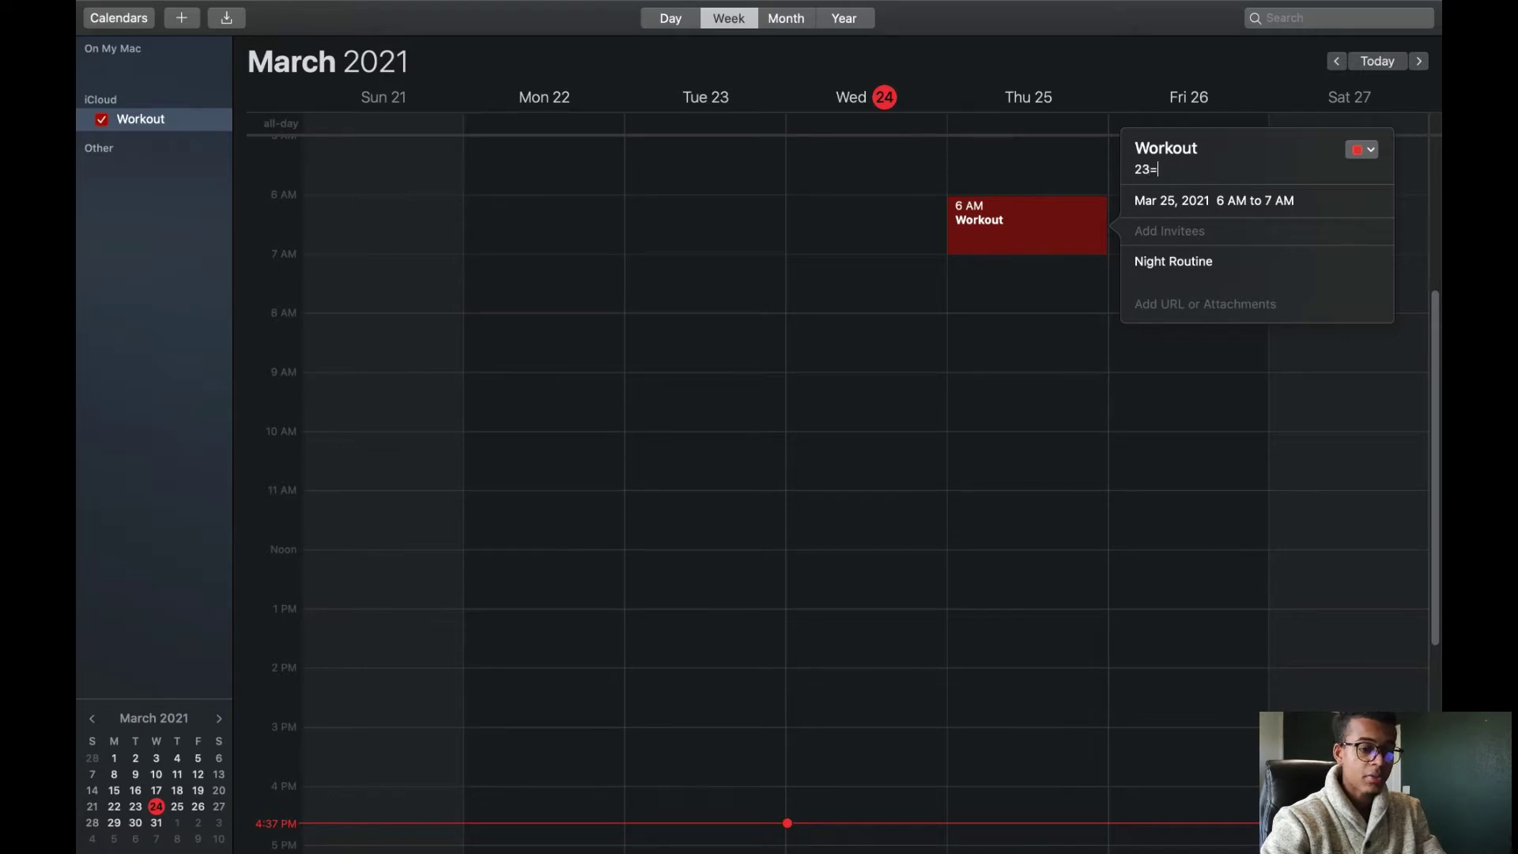
{"action": "key", "text": "Return"}
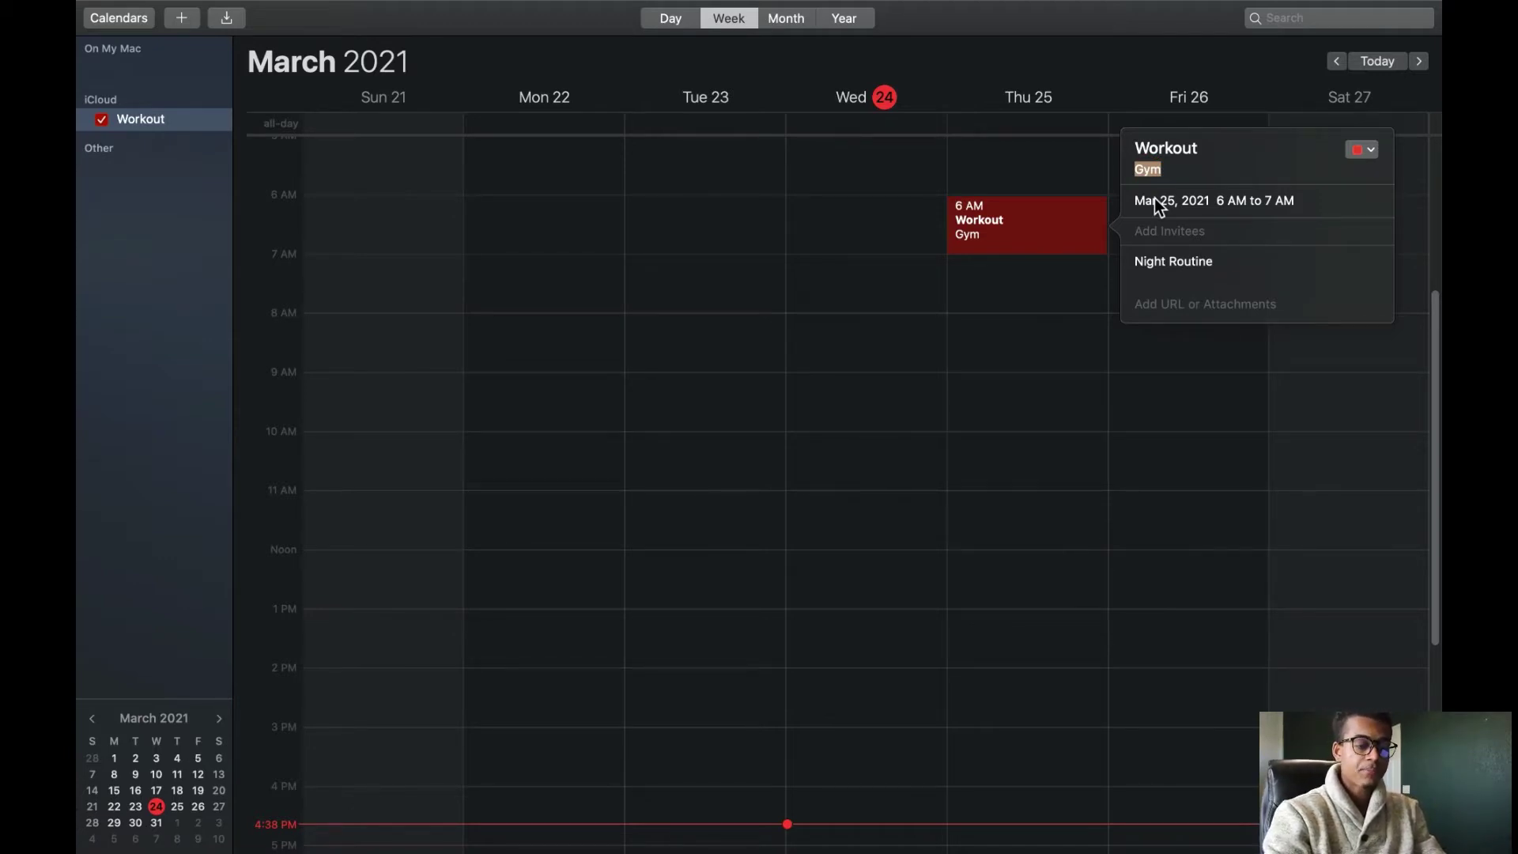
{"action": "key", "text": "super+z"}
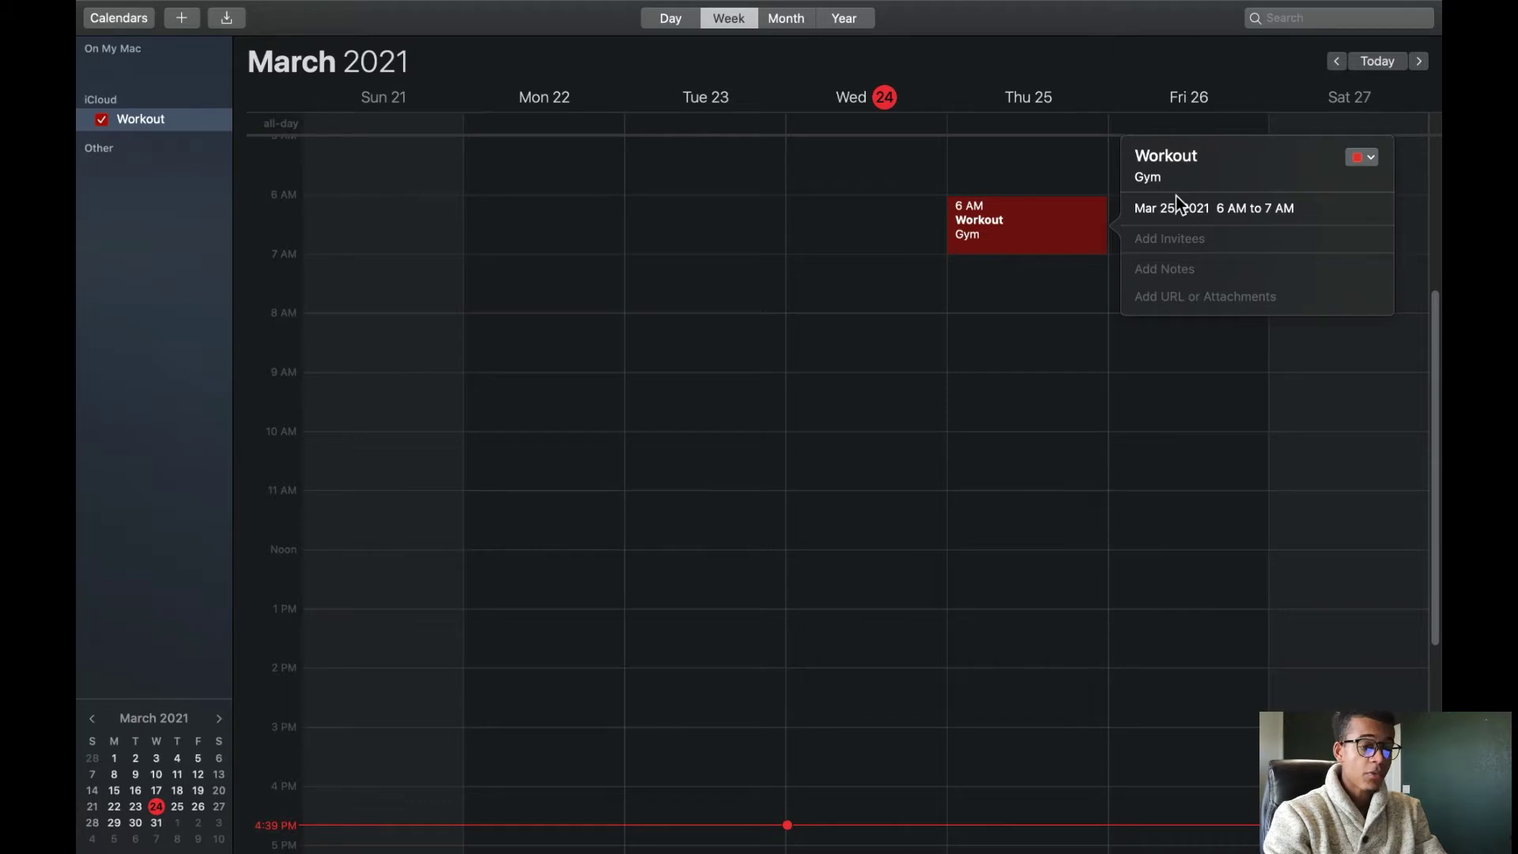
Step: Make the Workout an all-day event on March 25 and close its details
{"action": "left_click", "coordinate": [1171, 208]}
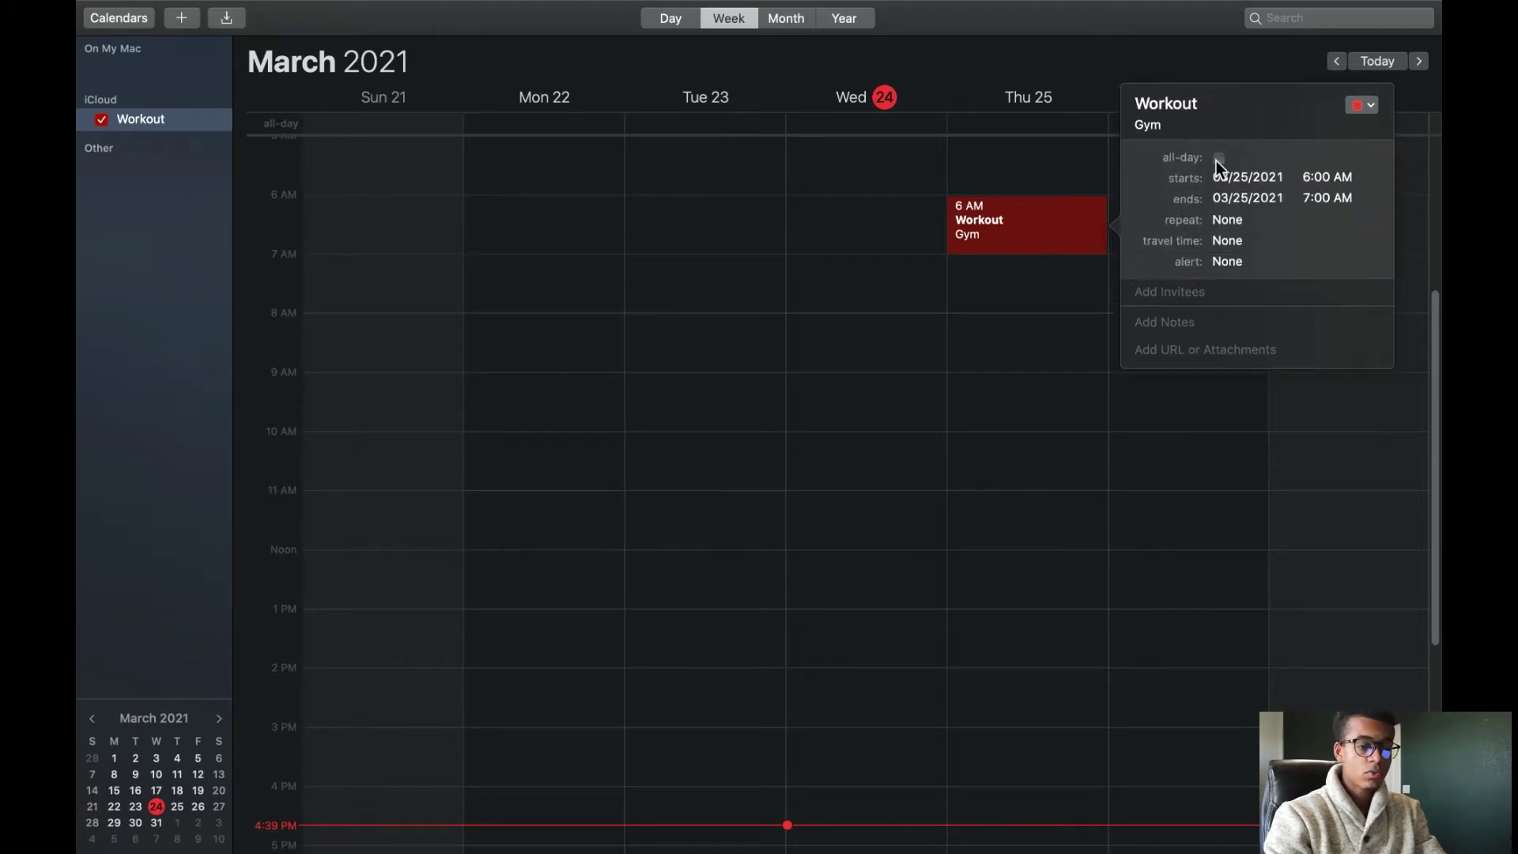
{"action": "left_click", "coordinate": [1219, 159]}
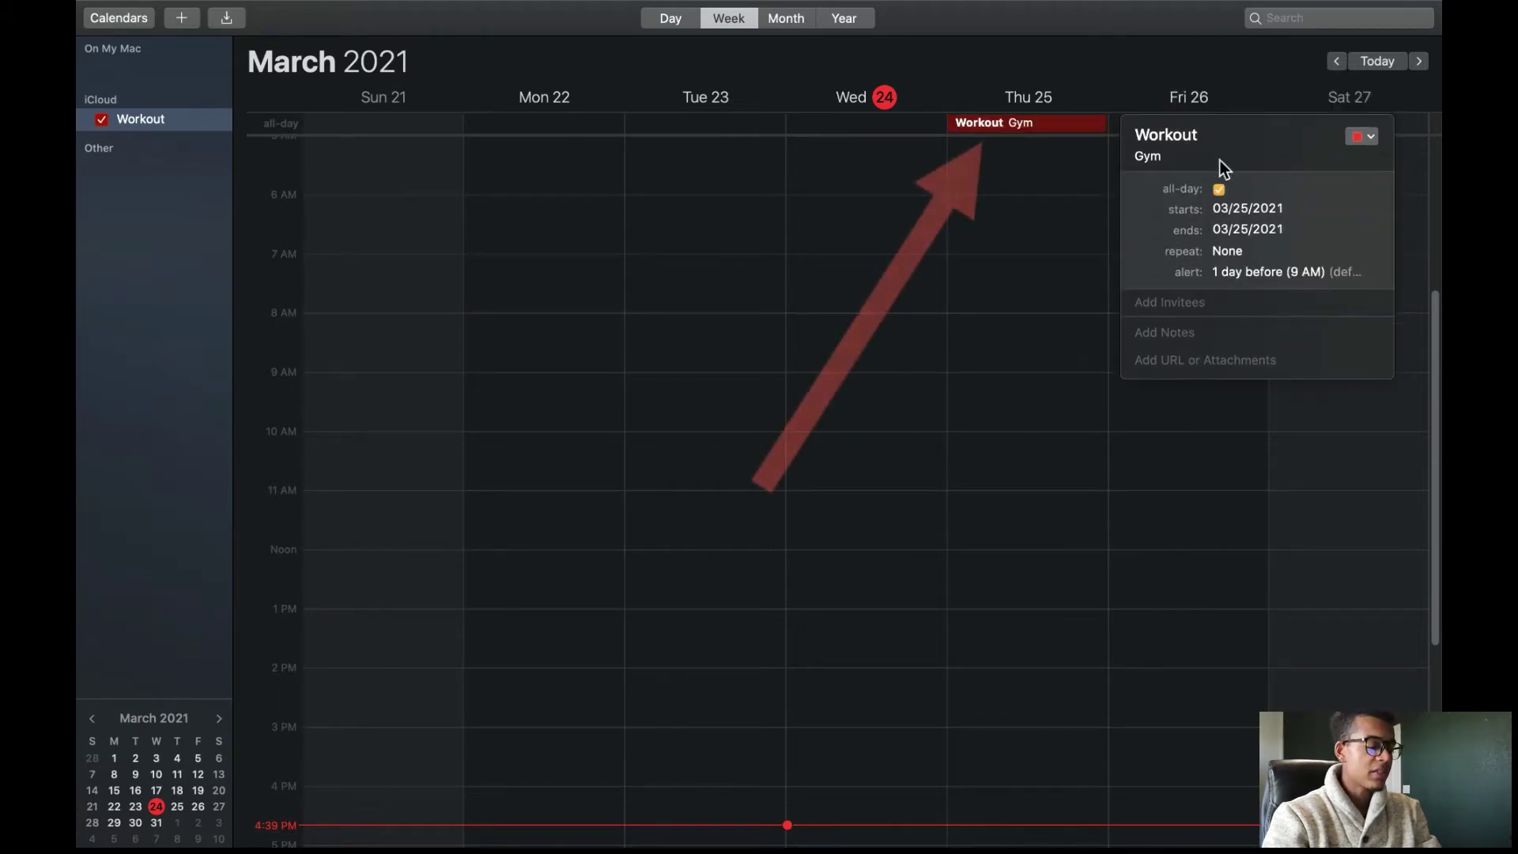
{"action": "left_click", "coordinate": [1015, 127]}
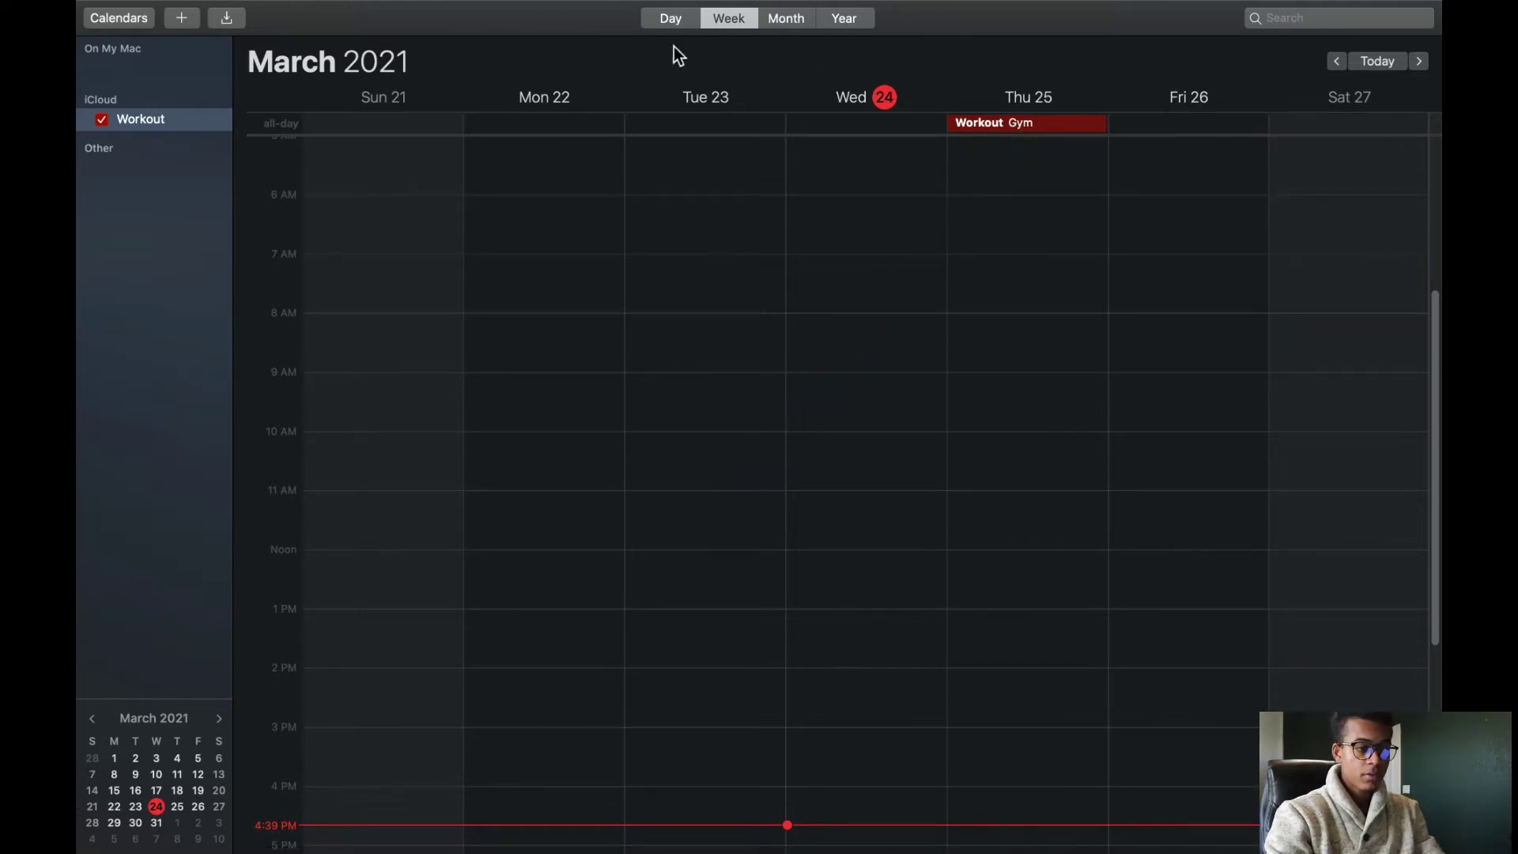
Step: Compare day, week and month layouts, then expand the Workout's 6–7 AM date and time fields
{"action": "left_click", "coordinate": [677, 15]}
{"action": "left_click", "coordinate": [721, 17]}
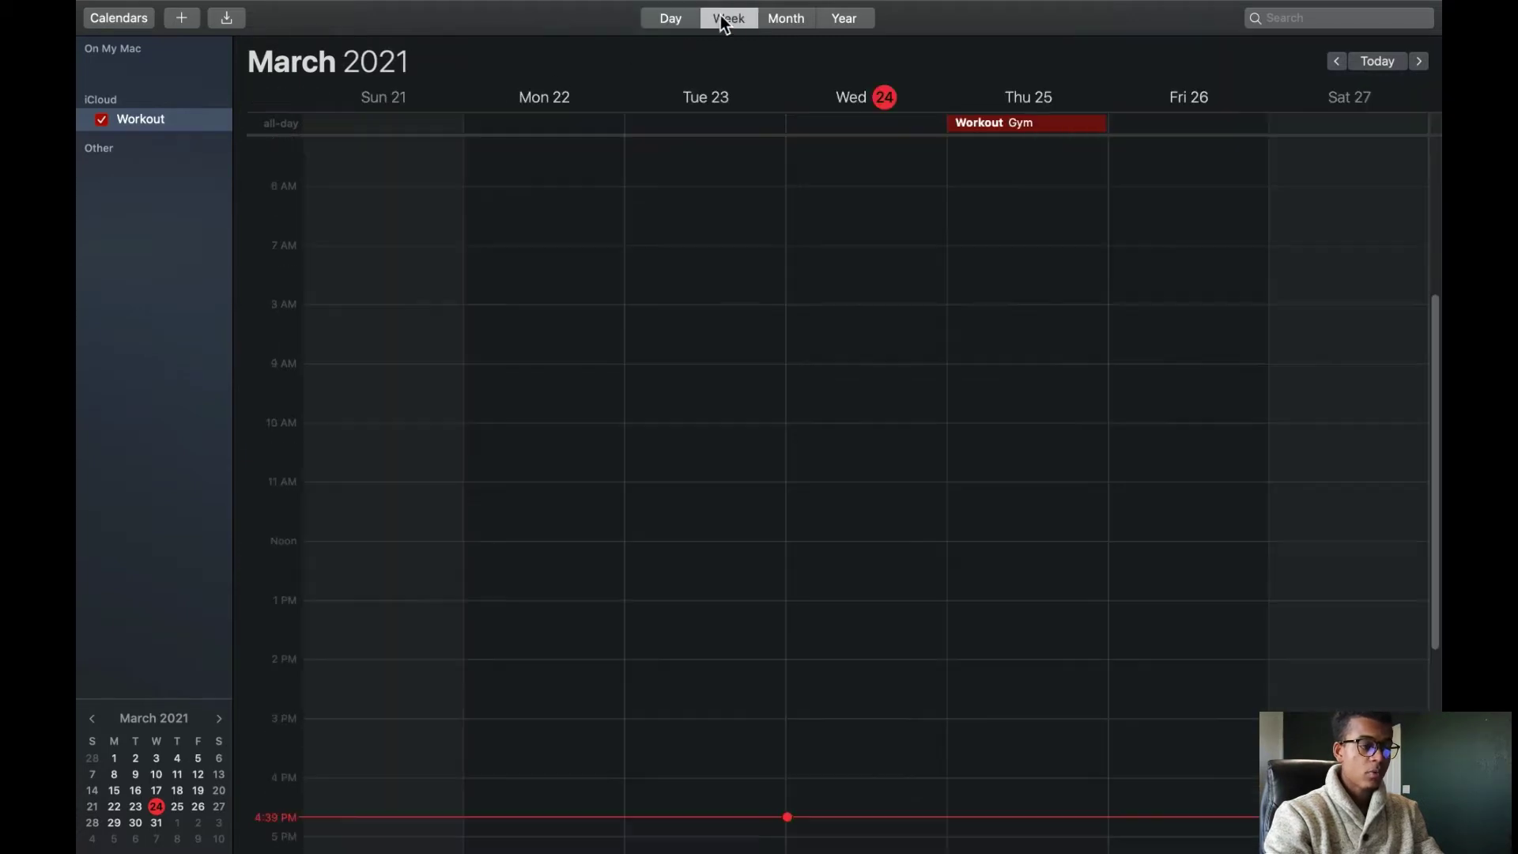
{"action": "left_click", "coordinate": [790, 19]}
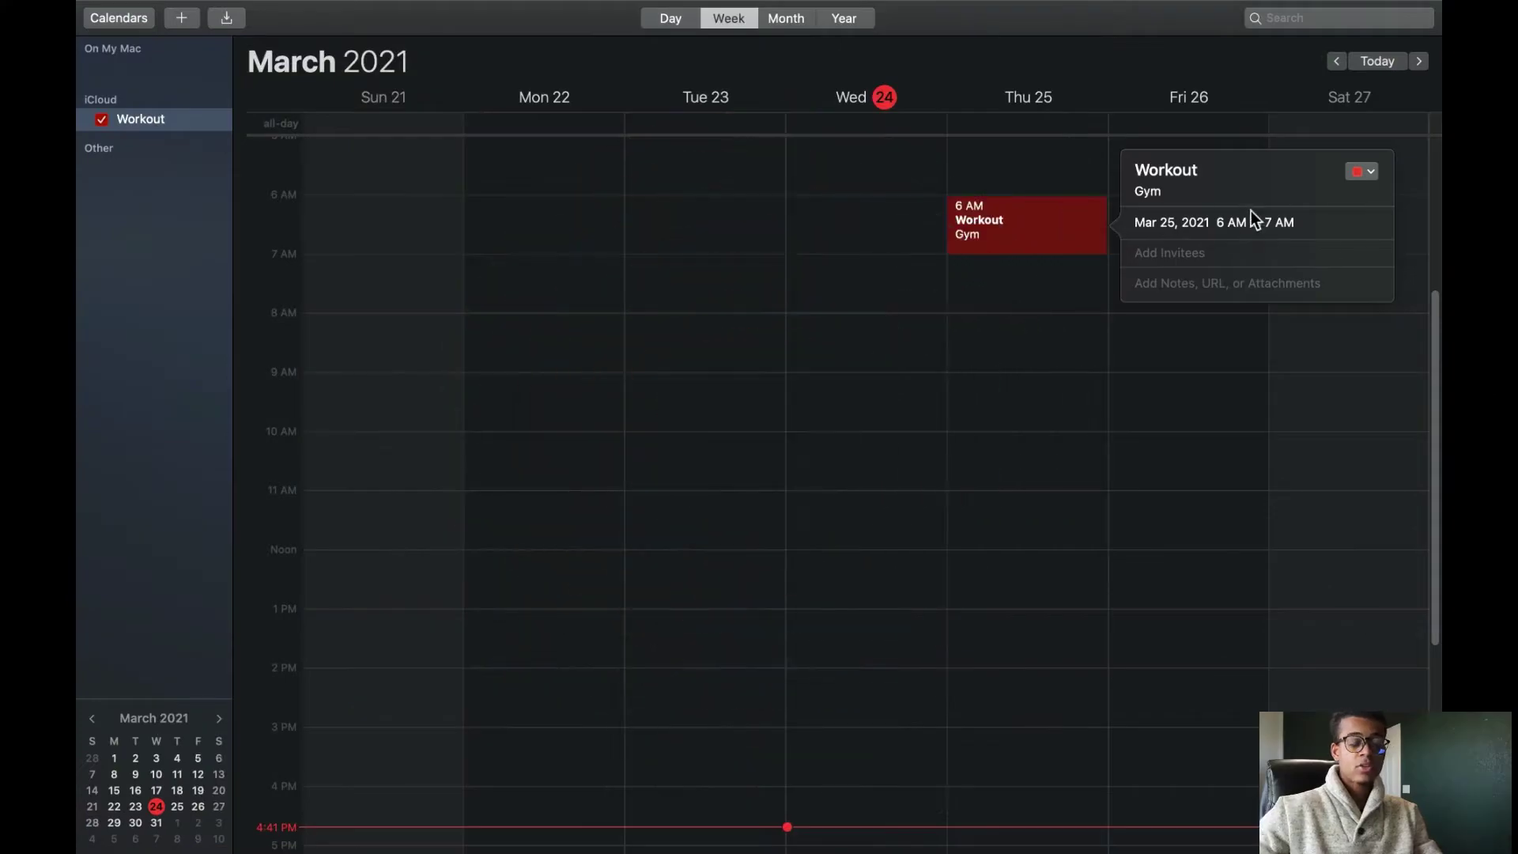
{"action": "left_click", "coordinate": [1222, 221]}
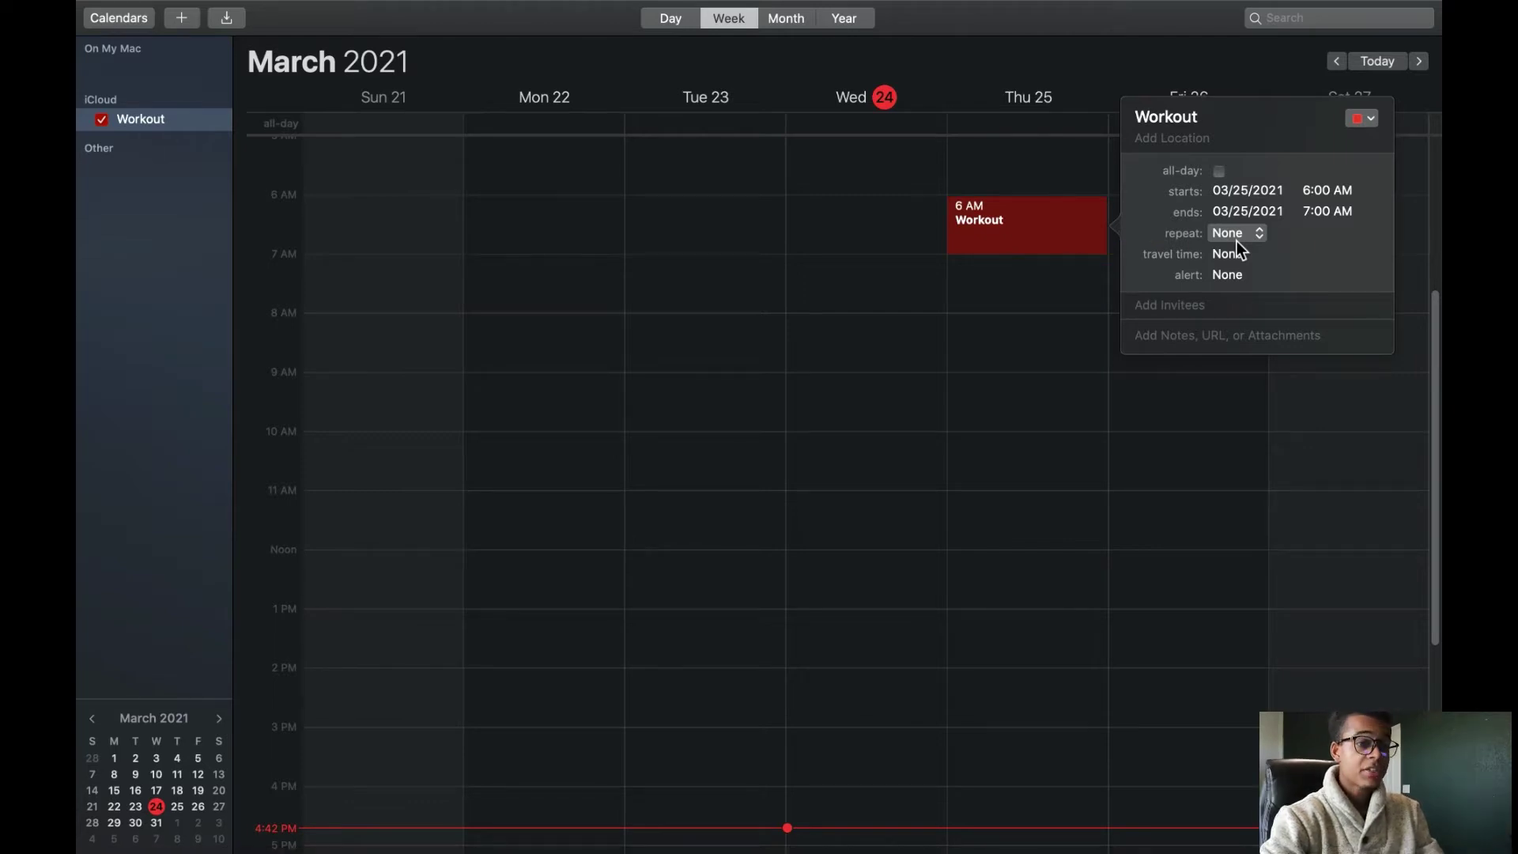
Step: Give the Workout a custom weekly repeat on Sunday through Friday, including Friday
{"action": "left_click", "coordinate": [1236, 241]}
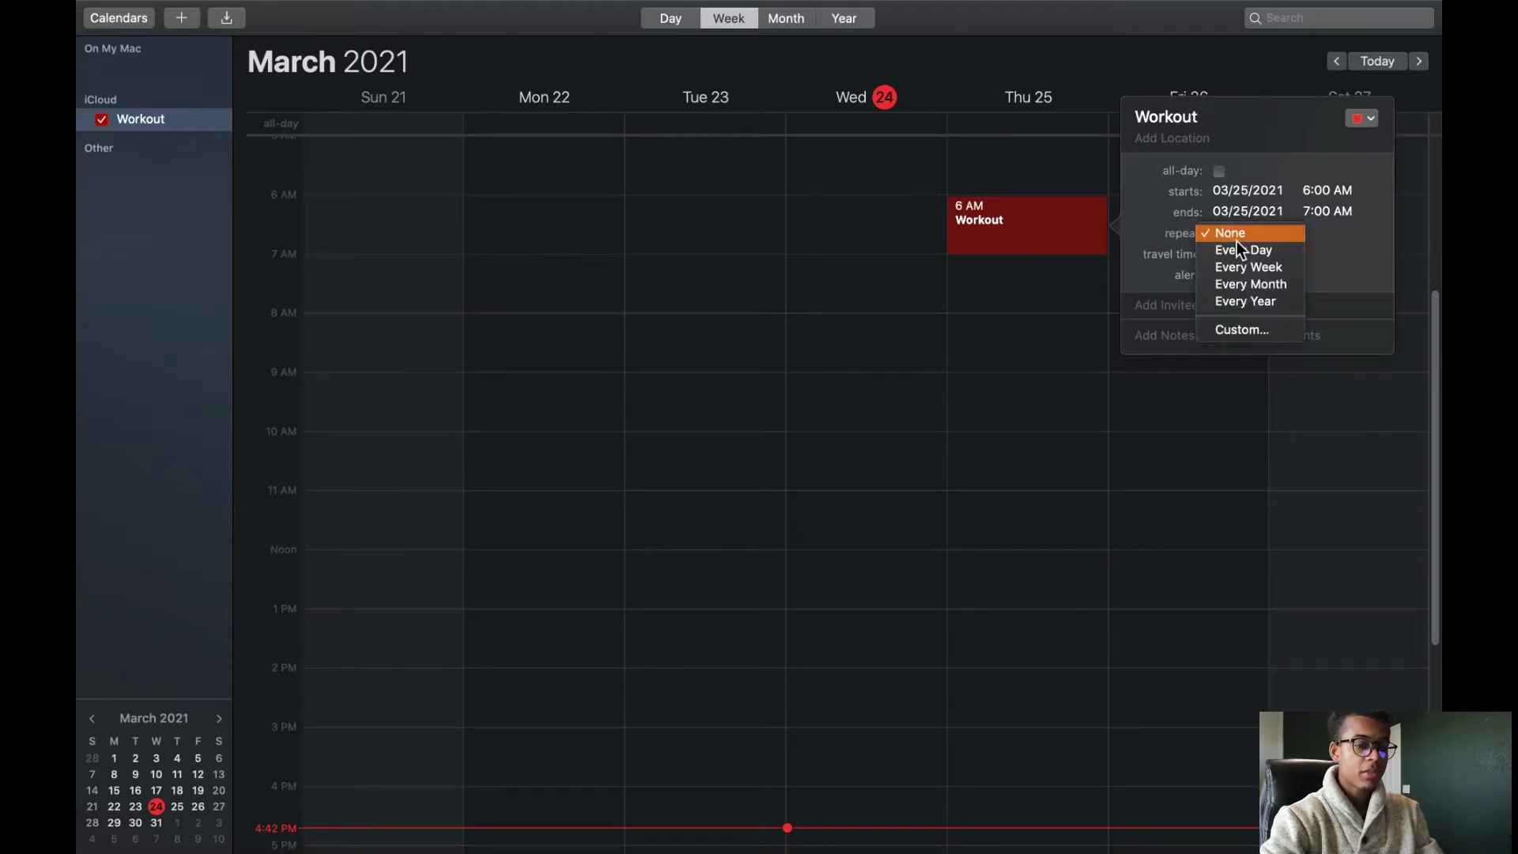
{"action": "left_click", "coordinate": [1235, 329]}
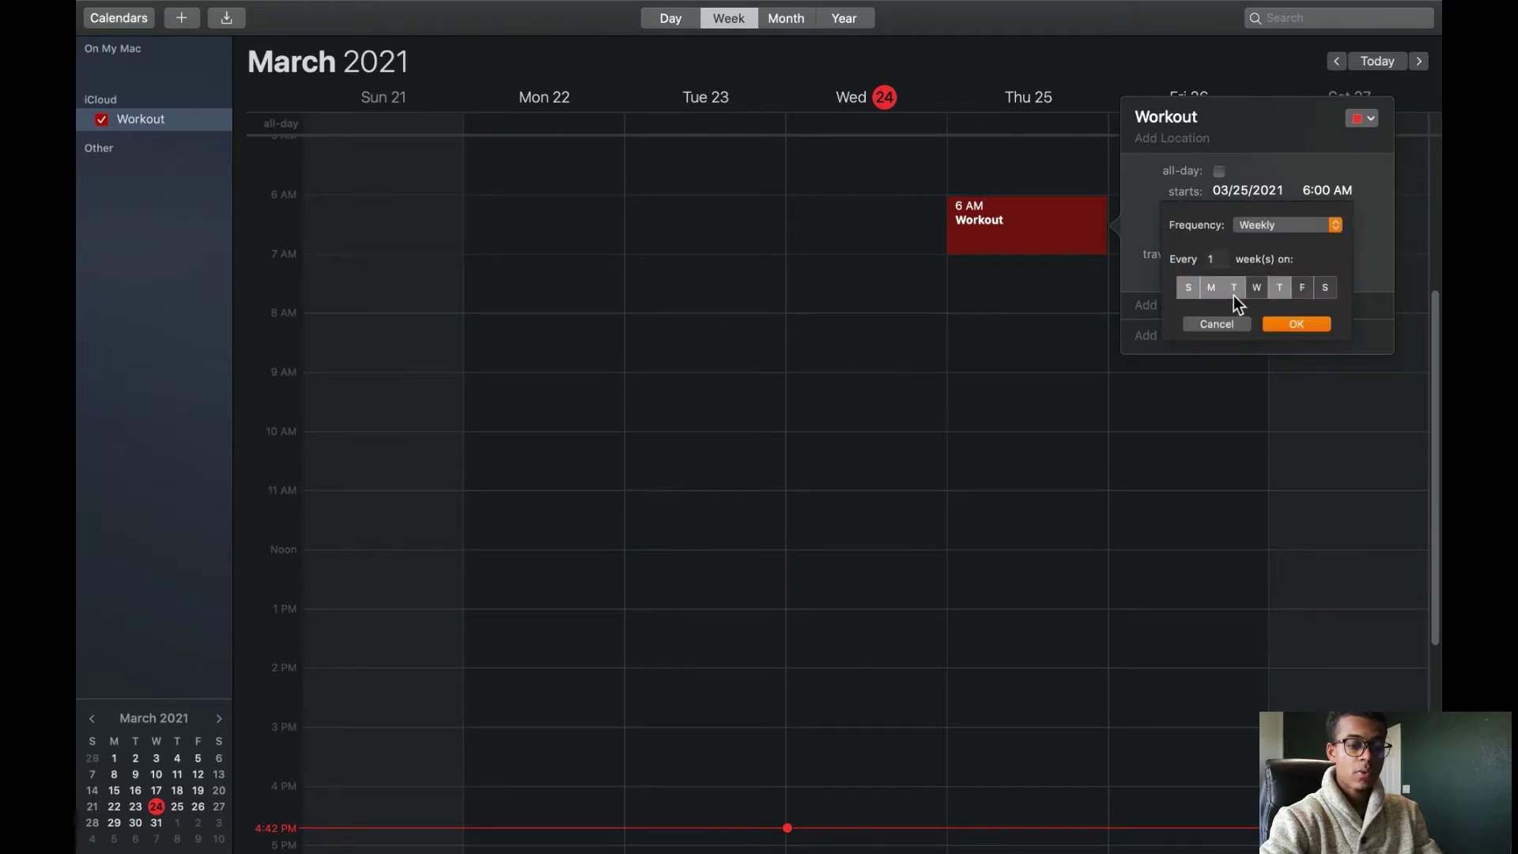
{"action": "left_click", "coordinate": [1326, 287]}
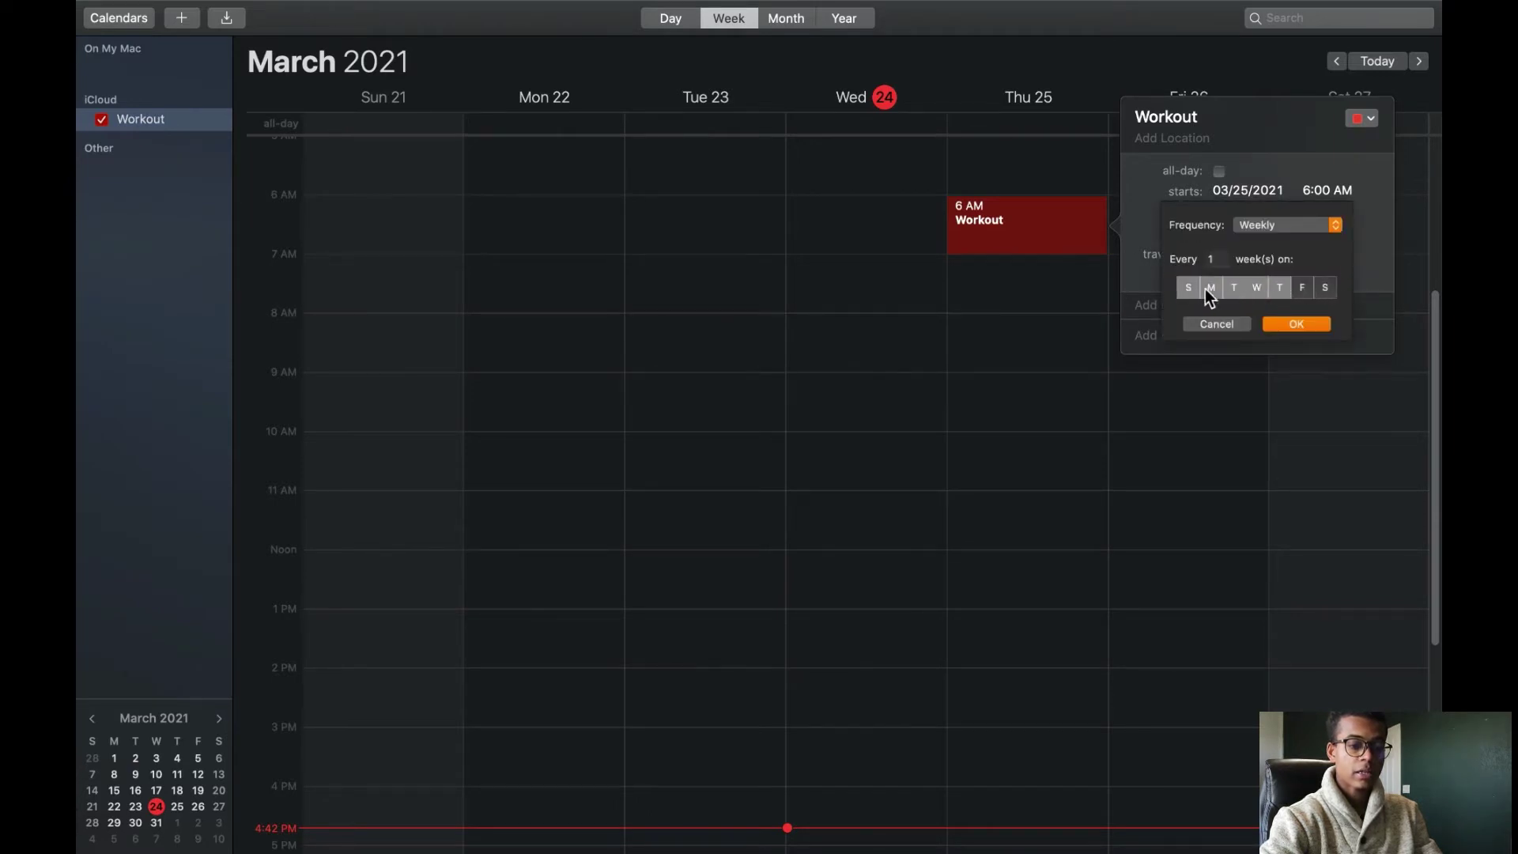
{"action": "left_click", "coordinate": [1303, 285]}
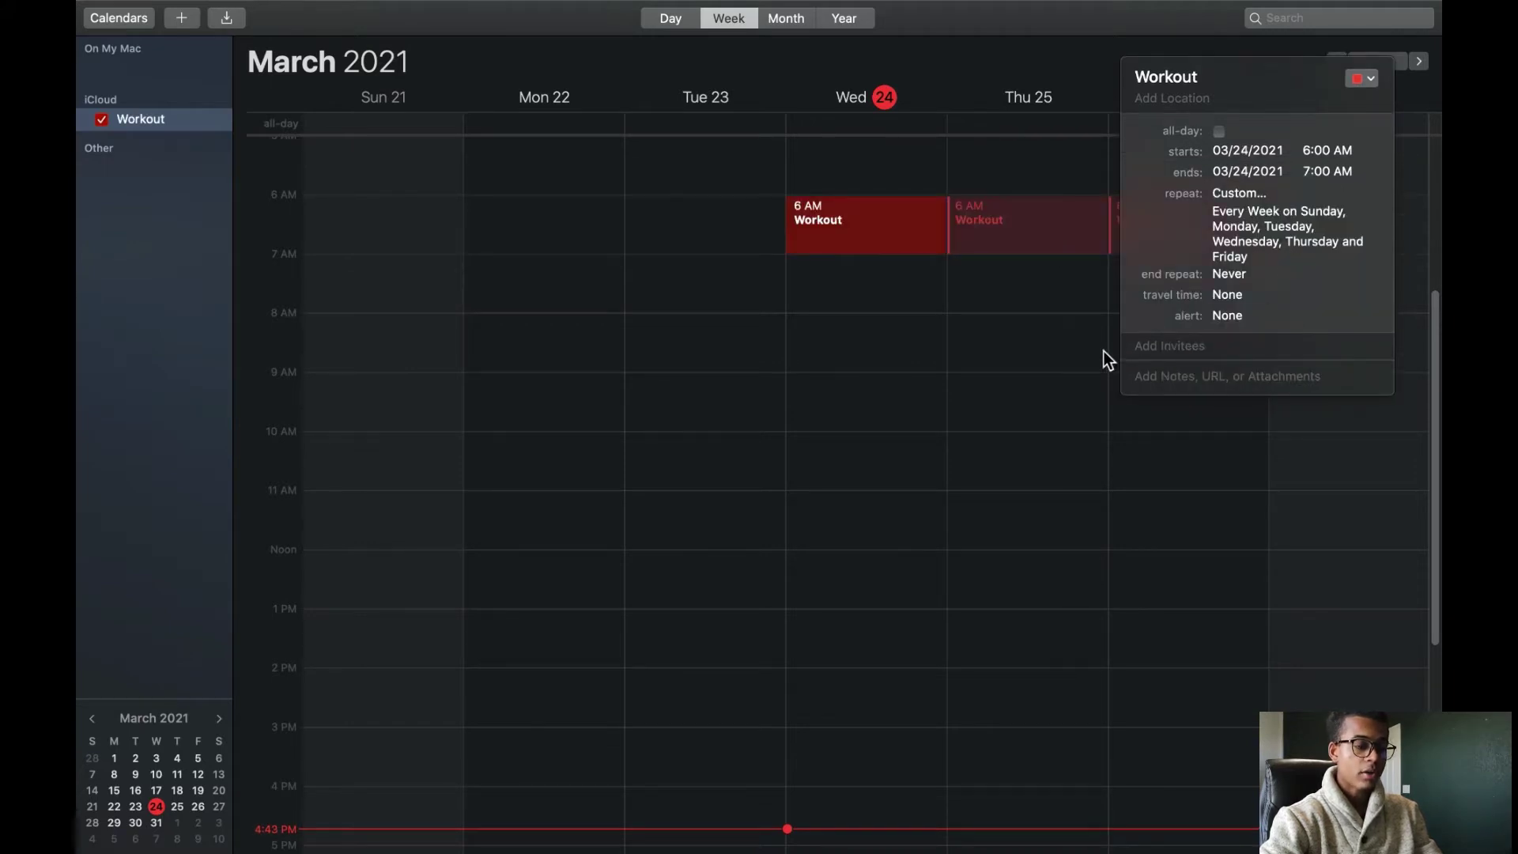
Step: Scroll through the following weeks to confirm the repeats, then drag Wednesday's Workout to 2 PM
{"action": "scroll", "coordinate": [875, 219], "scroll_direction": "right", "scroll_amount": 2}
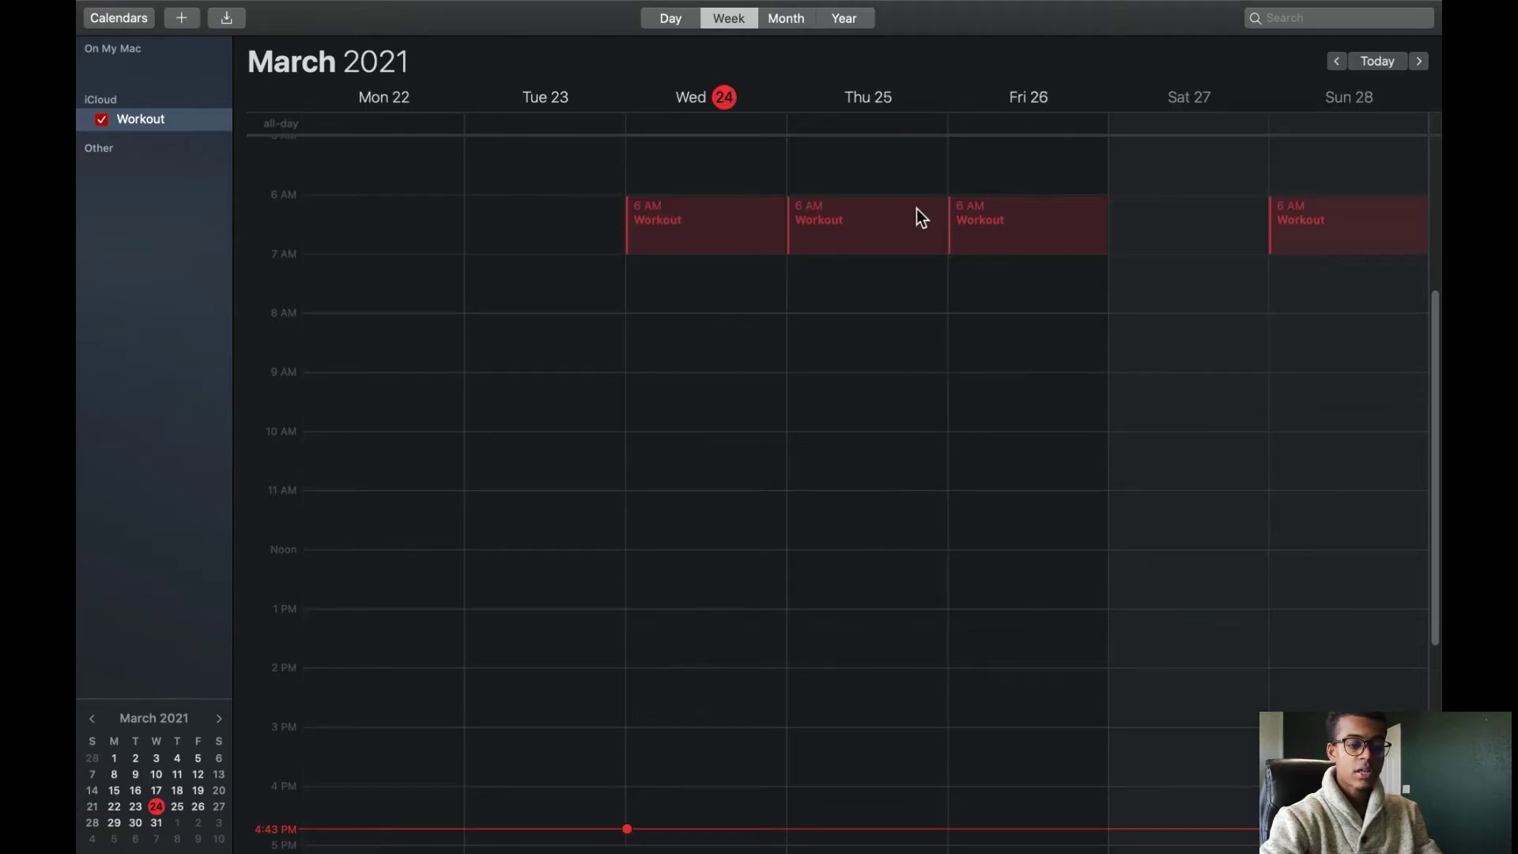
{"action": "scroll", "coordinate": [916, 214], "scroll_direction": "right", "scroll_amount": 6}
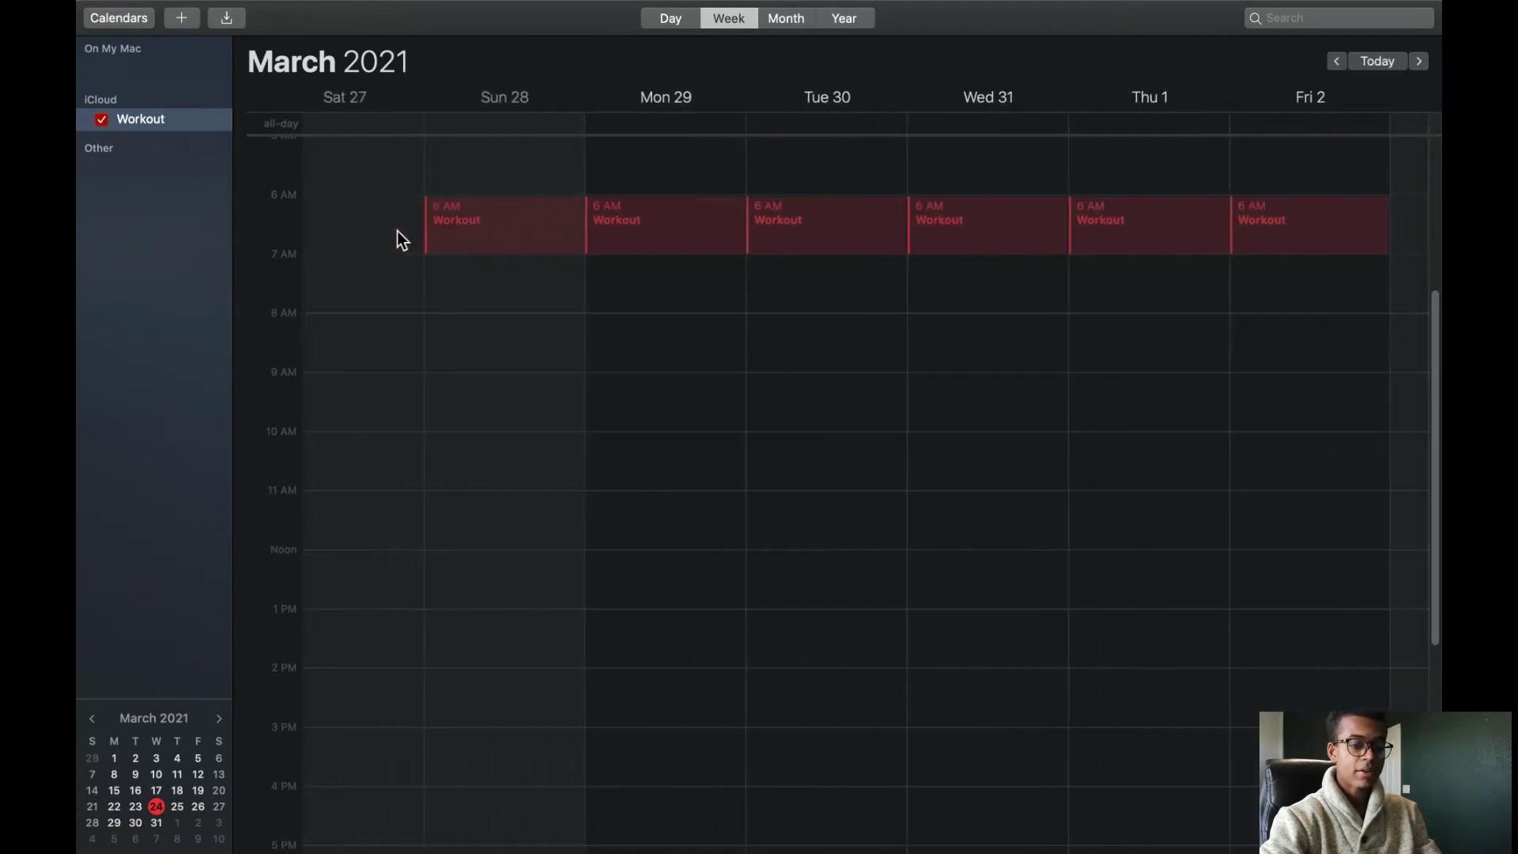
{"action": "scroll", "coordinate": [397, 231], "scroll_direction": "left", "scroll_amount": 7}
{"action": "scroll", "coordinate": [1253, 210], "scroll_direction": "right", "scroll_amount": 6}
{"action": "scroll", "coordinate": [480, 237], "scroll_direction": "right", "scroll_amount": 1}
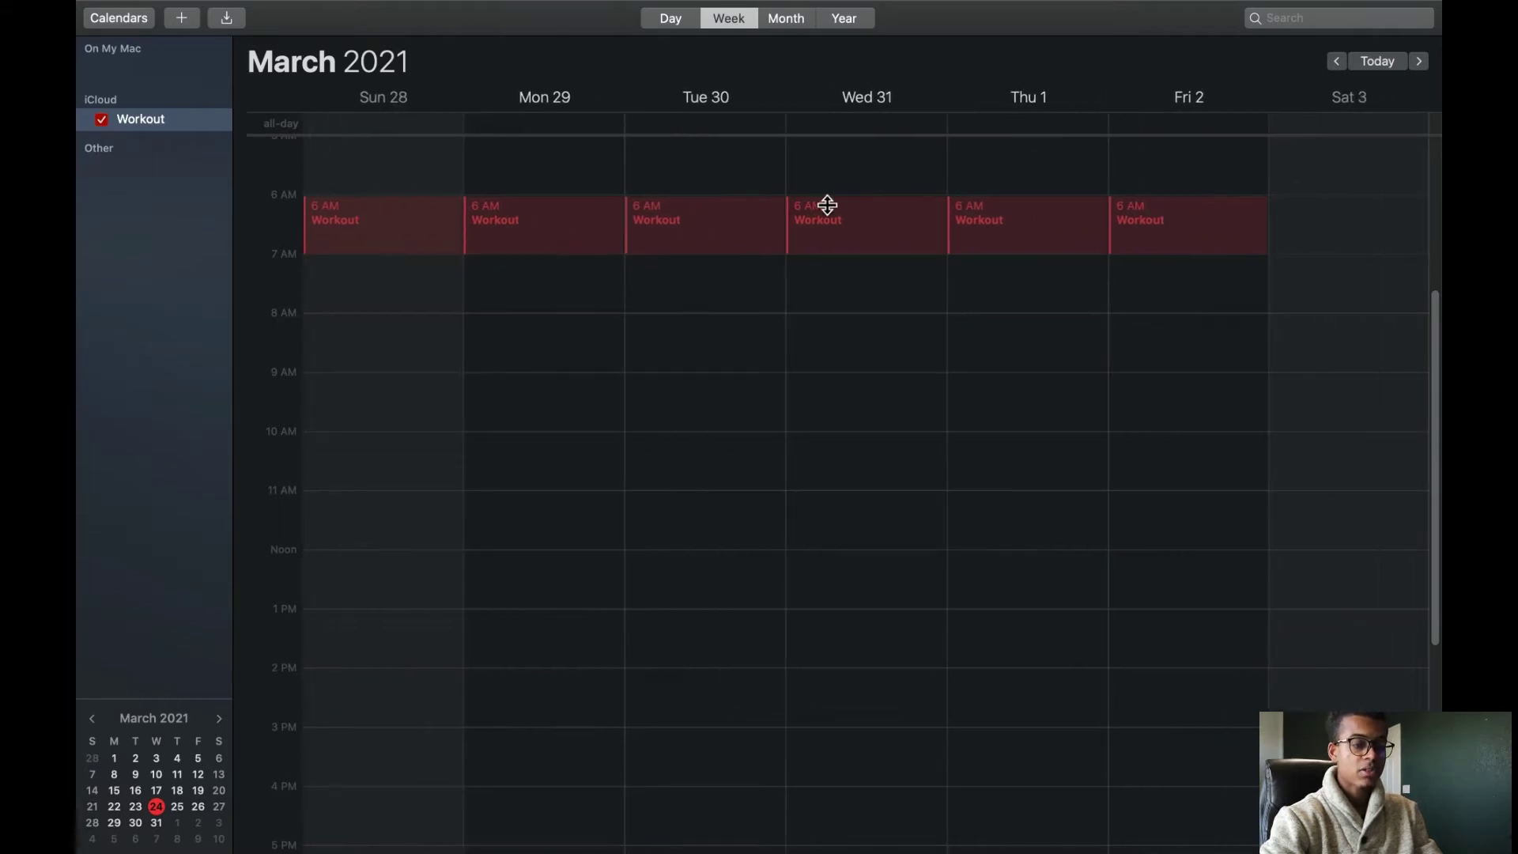
{"action": "scroll", "coordinate": [1175, 231], "scroll_direction": "left", "scroll_amount": 7}
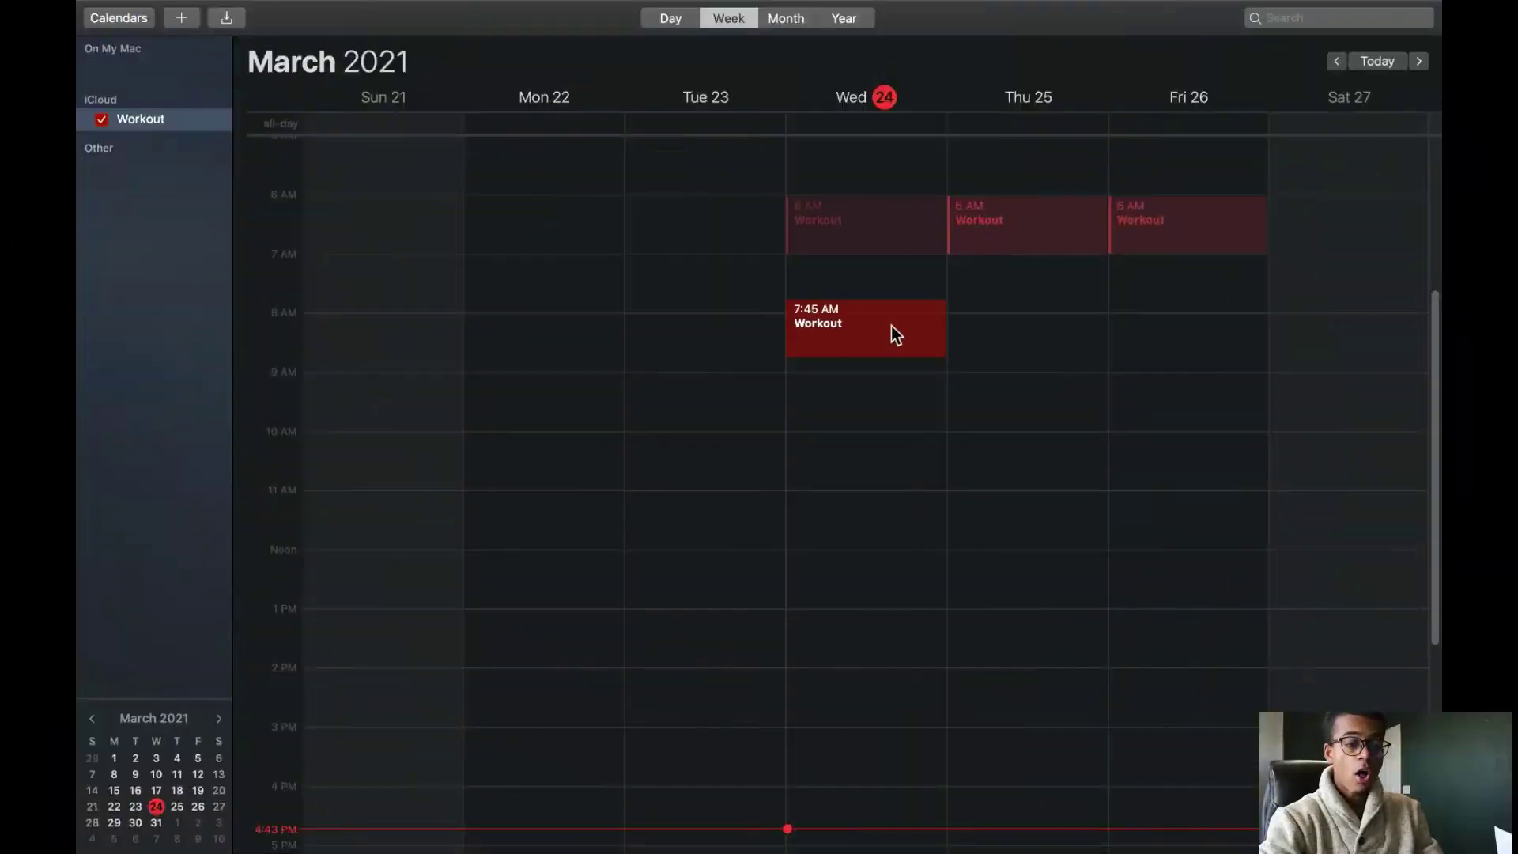
{"action": "left_click_drag", "start_coordinate": [892, 326], "coordinate": [814, 687]}
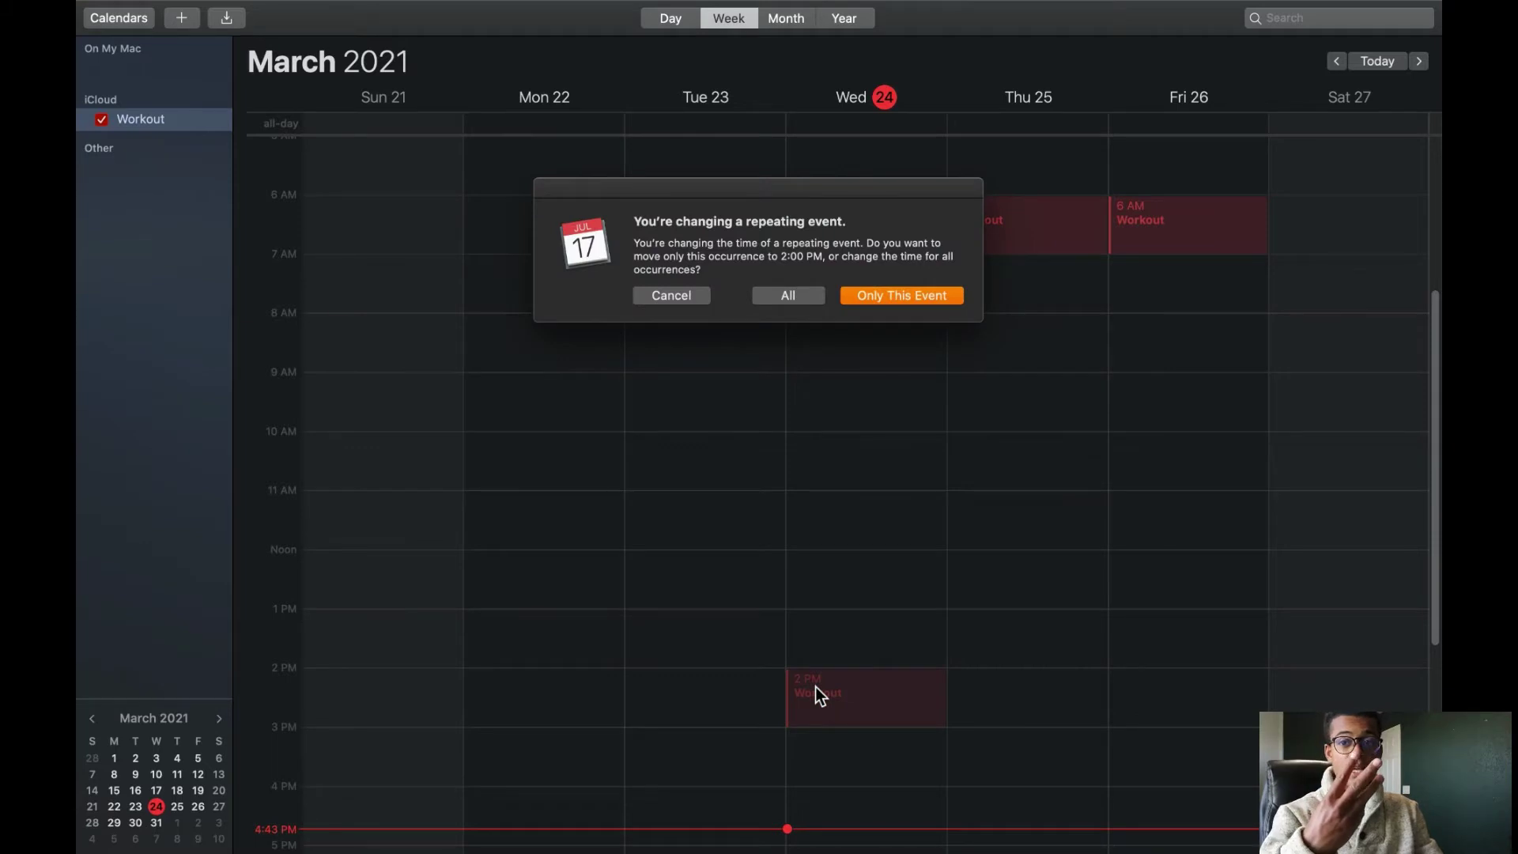
Step: In the repeating-event prompt, choose Only This Event so just Wednesday's Workout moves to 2 PM
{"action": "left_click", "coordinate": [695, 303]}
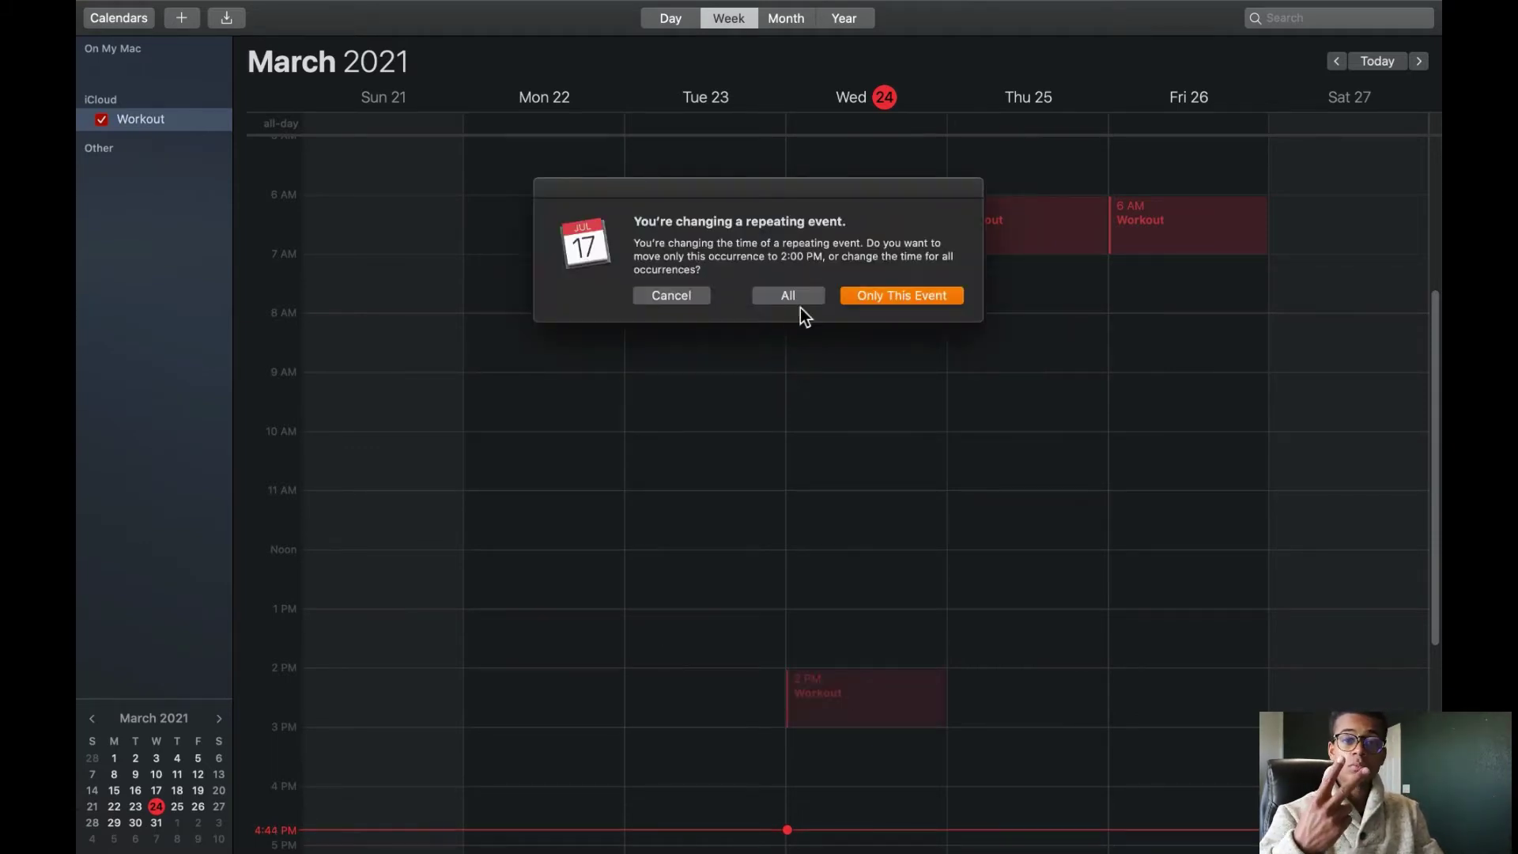
{"action": "left_click", "coordinate": [805, 294]}
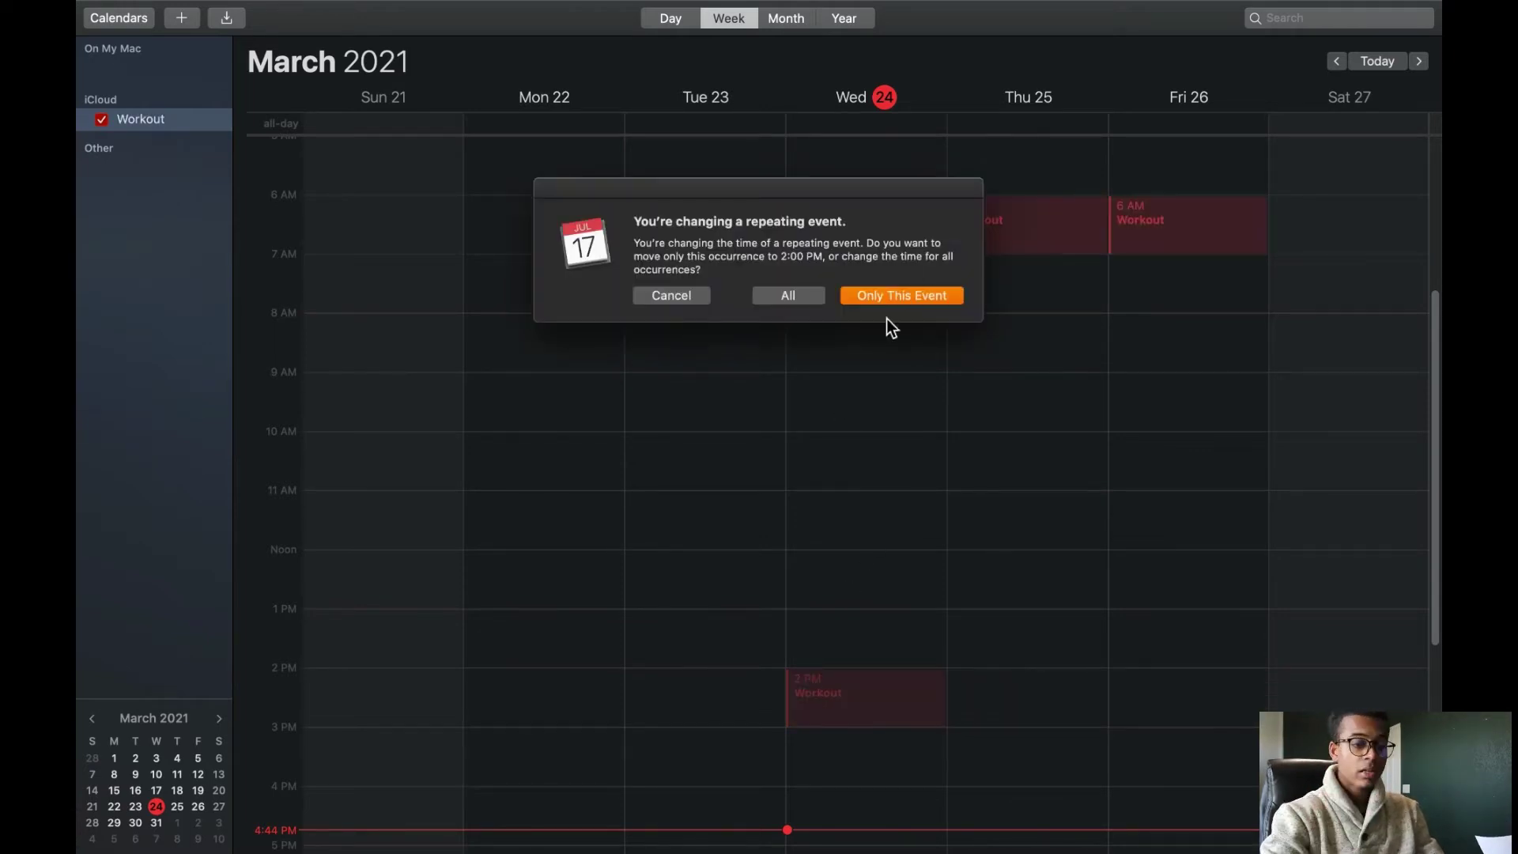
{"action": "left_click", "coordinate": [898, 296]}
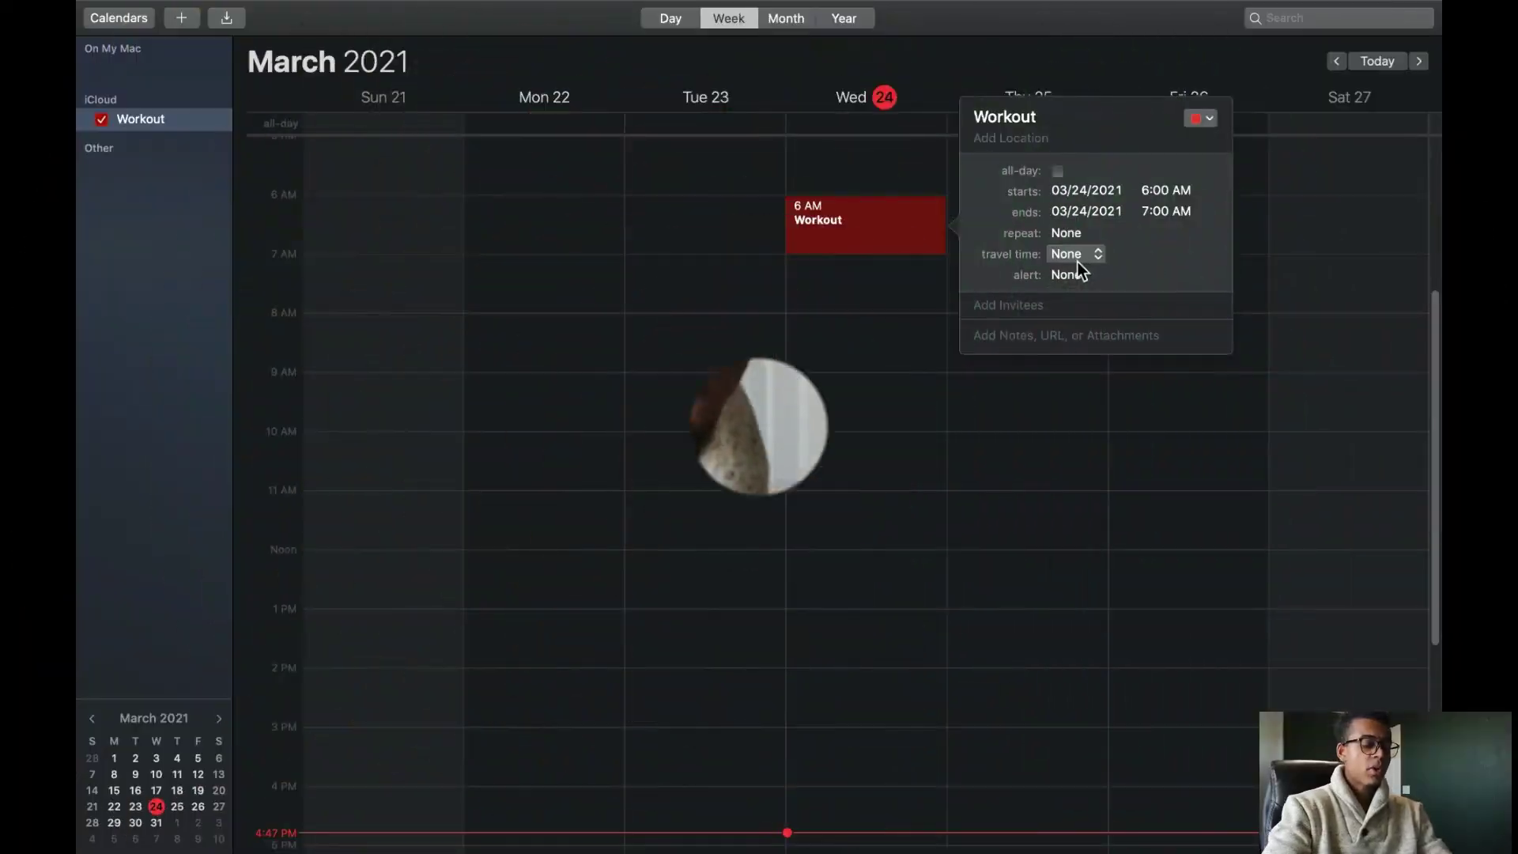
Step: Set 15 minutes of travel time on Wednesday's Workout, recheck it, and view the alert choices
{"action": "left_click", "coordinate": [1075, 256]}
{"action": "left_click", "coordinate": [1073, 292]}
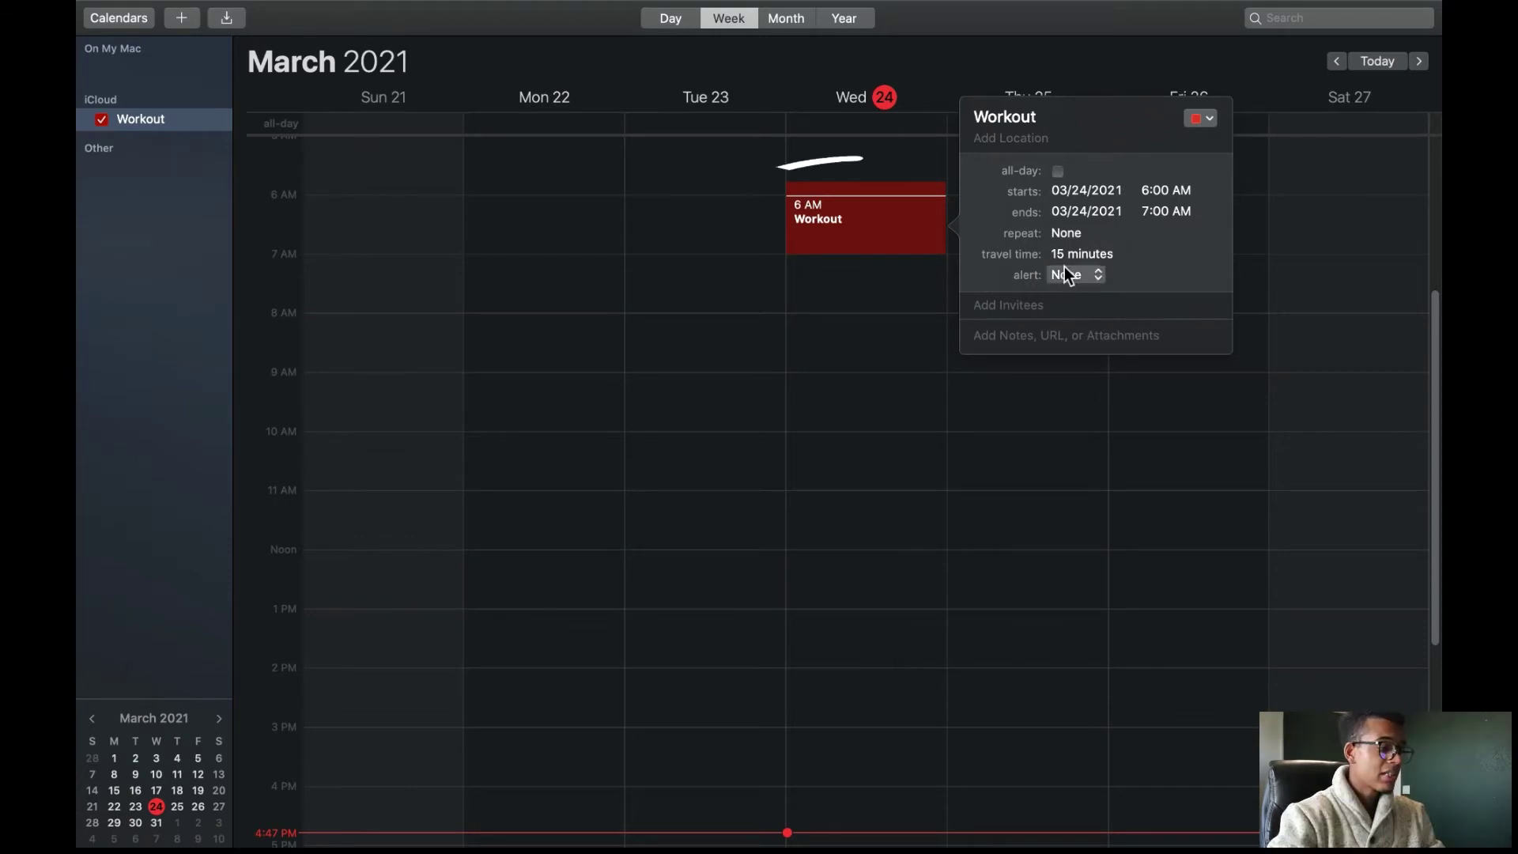
{"action": "left_click", "coordinate": [866, 199]}
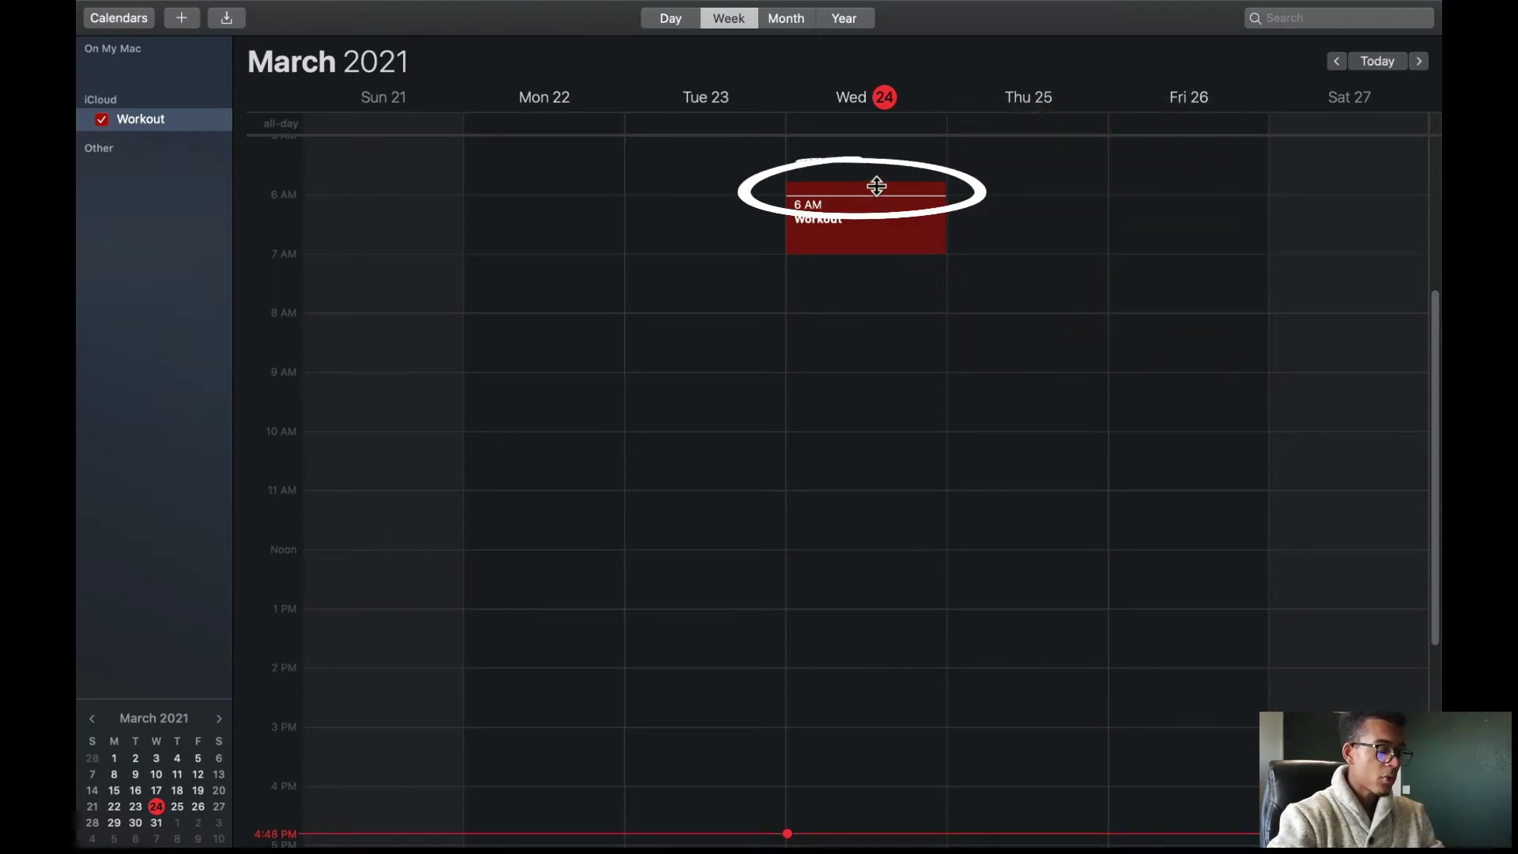
{"action": "double_click", "coordinate": [836, 198]}
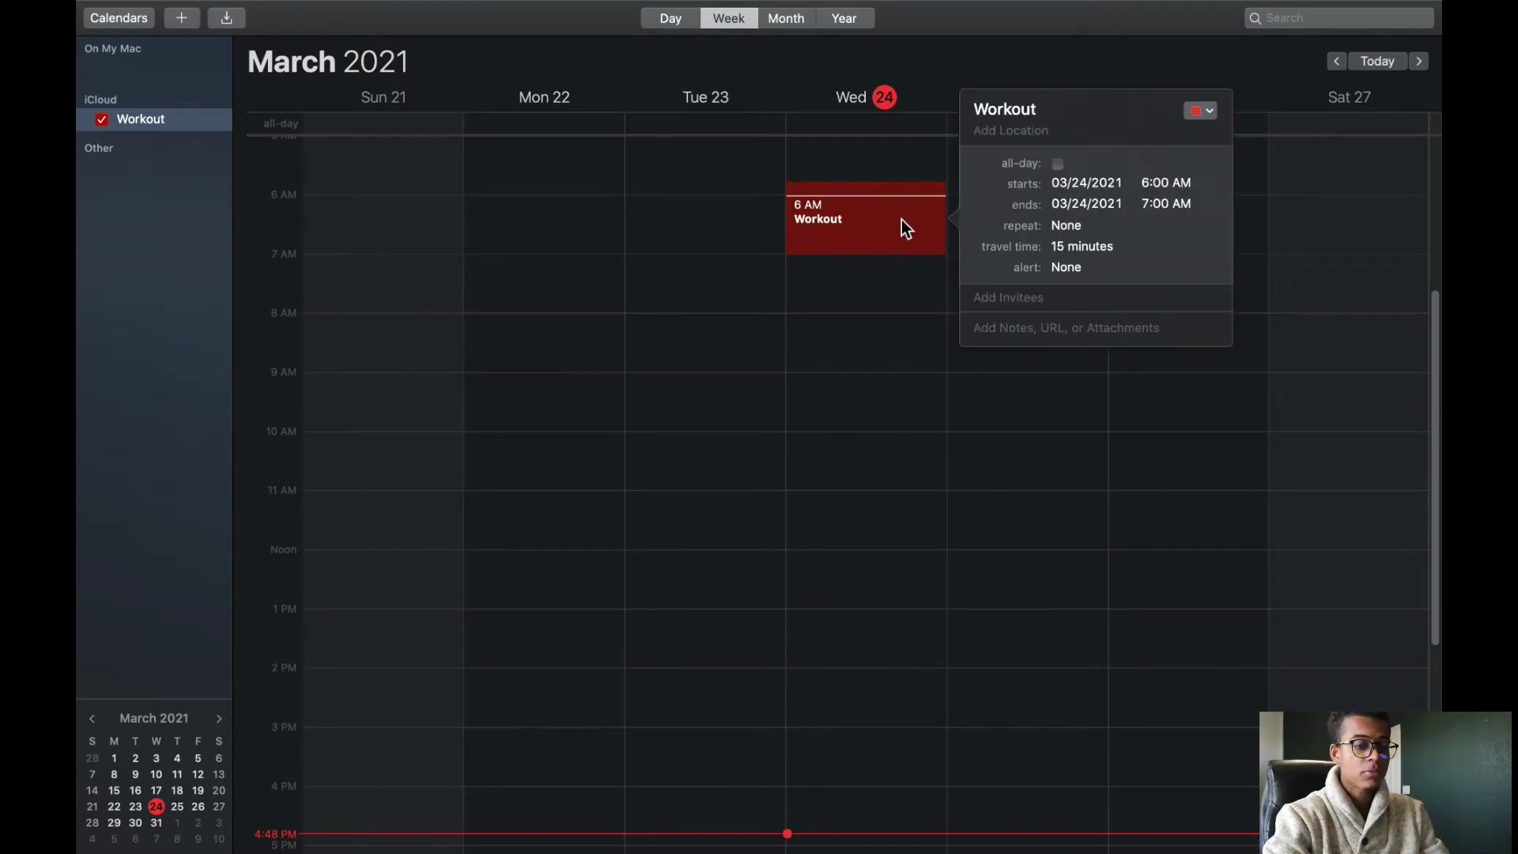
{"action": "left_click", "coordinate": [1077, 246]}
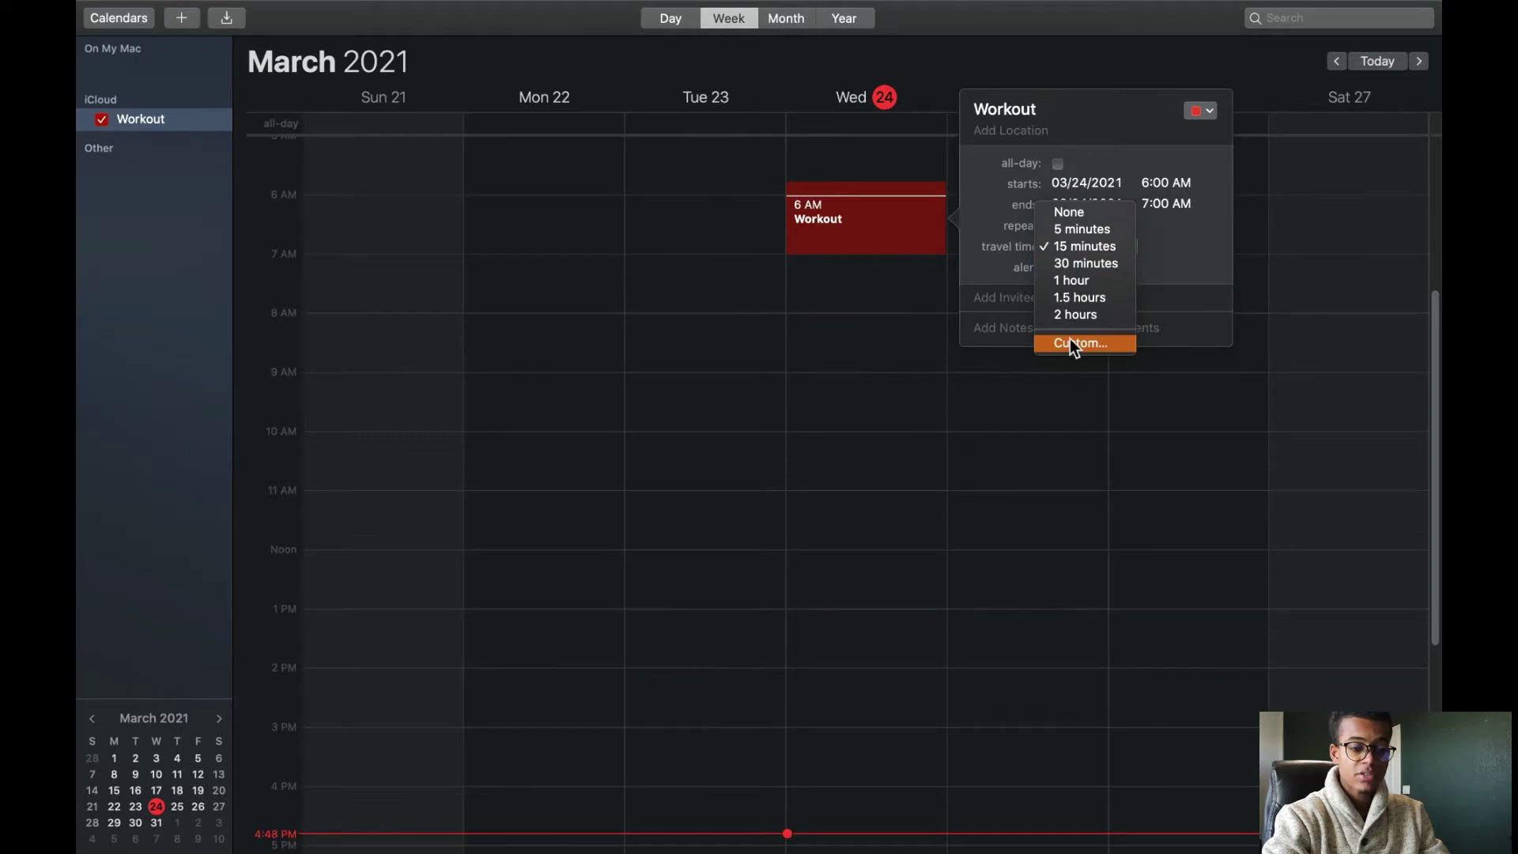
{"action": "left_click", "coordinate": [986, 269]}
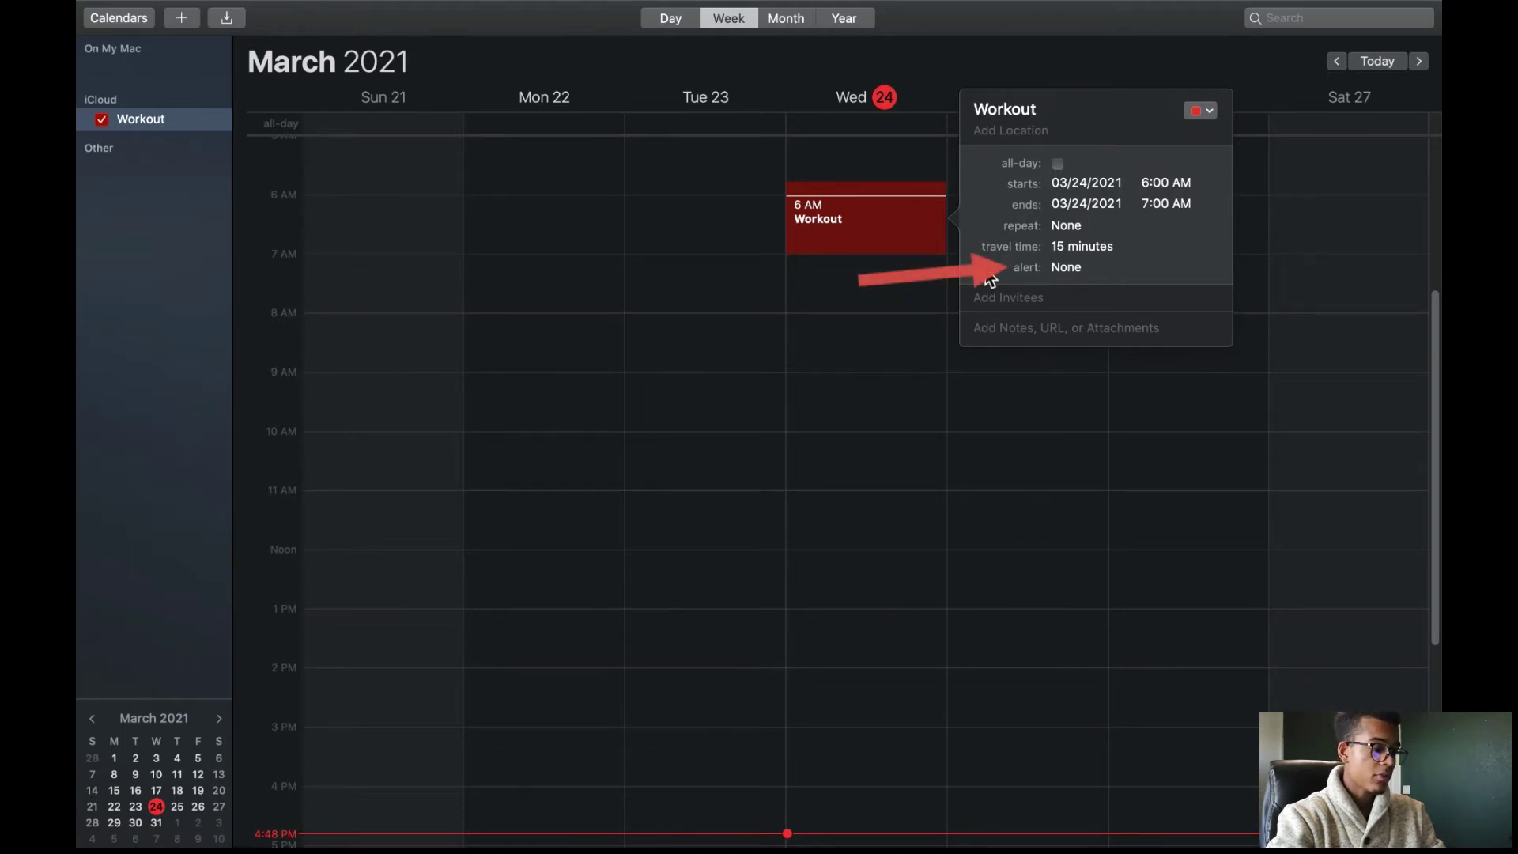
{"action": "left_click", "coordinate": [1077, 270]}
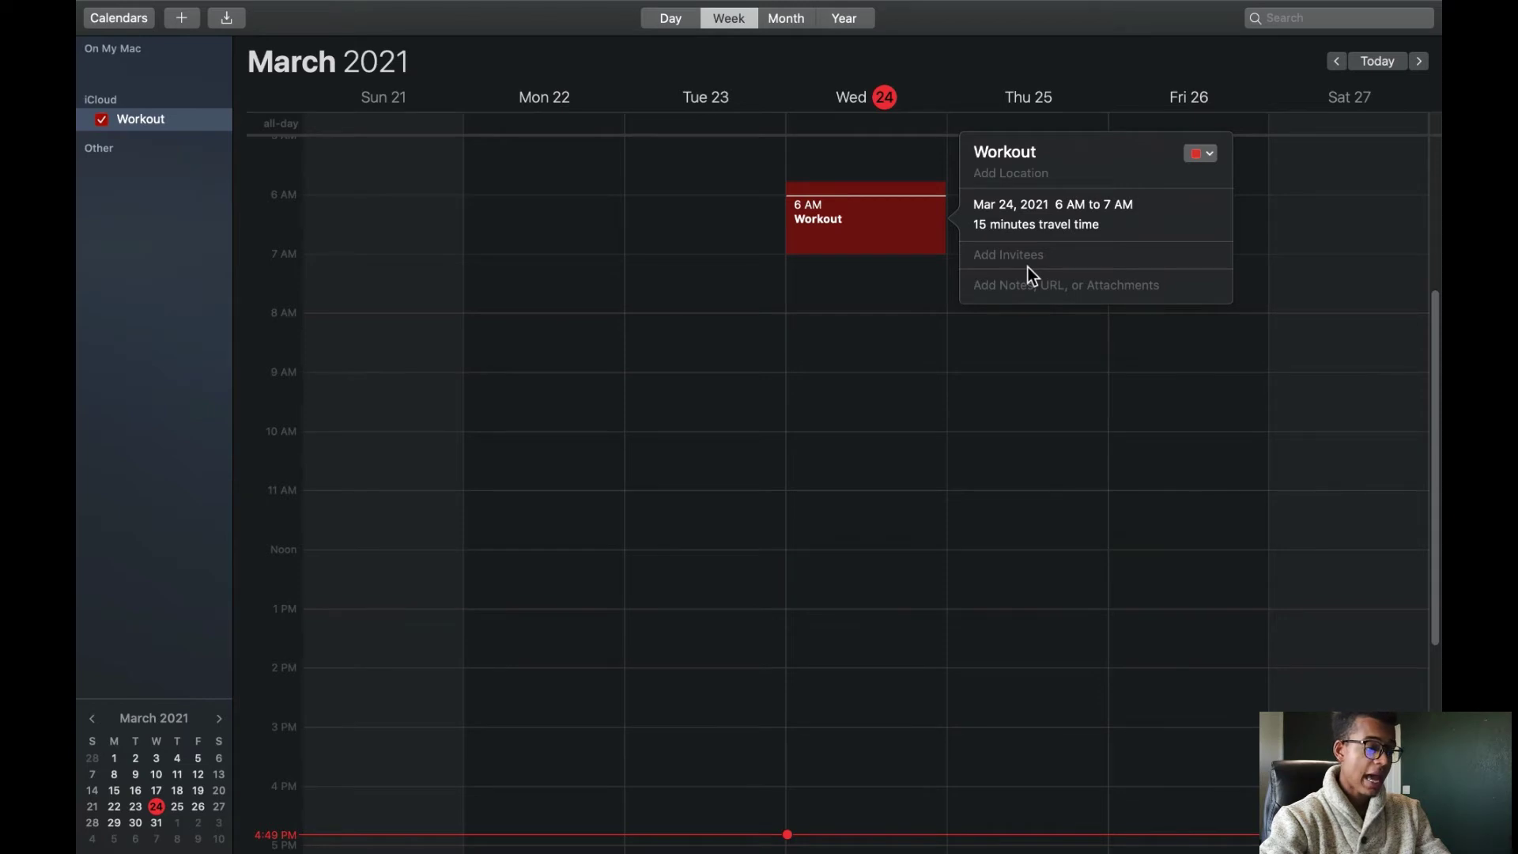
Step: Add the note 'Drink water' to Wednesday's Workout, leaving invitees empty
{"action": "left_click", "coordinate": [1028, 266]}
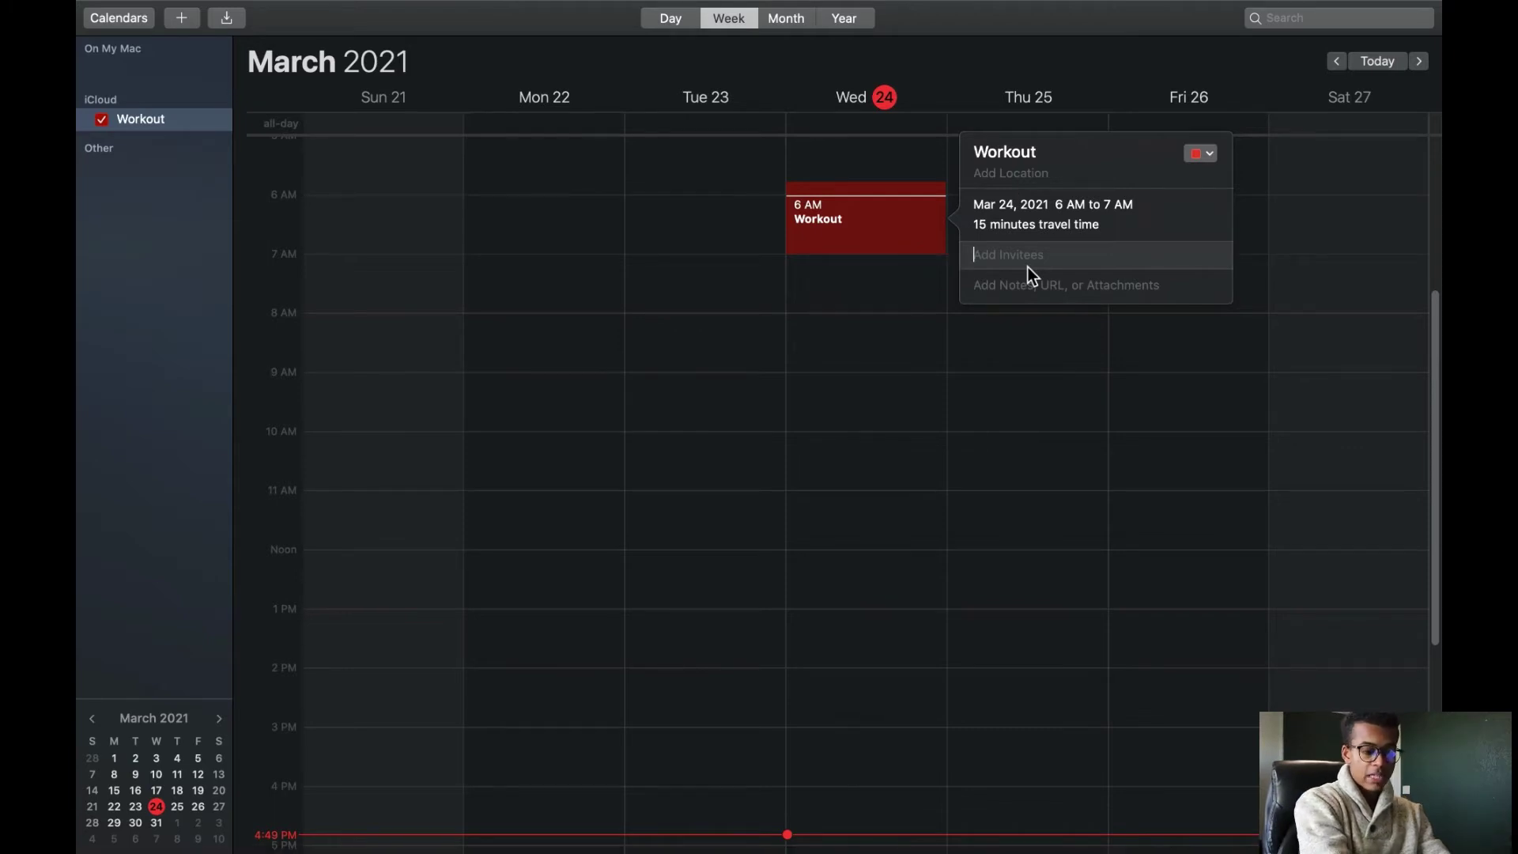
{"action": "type", "text": "M"}
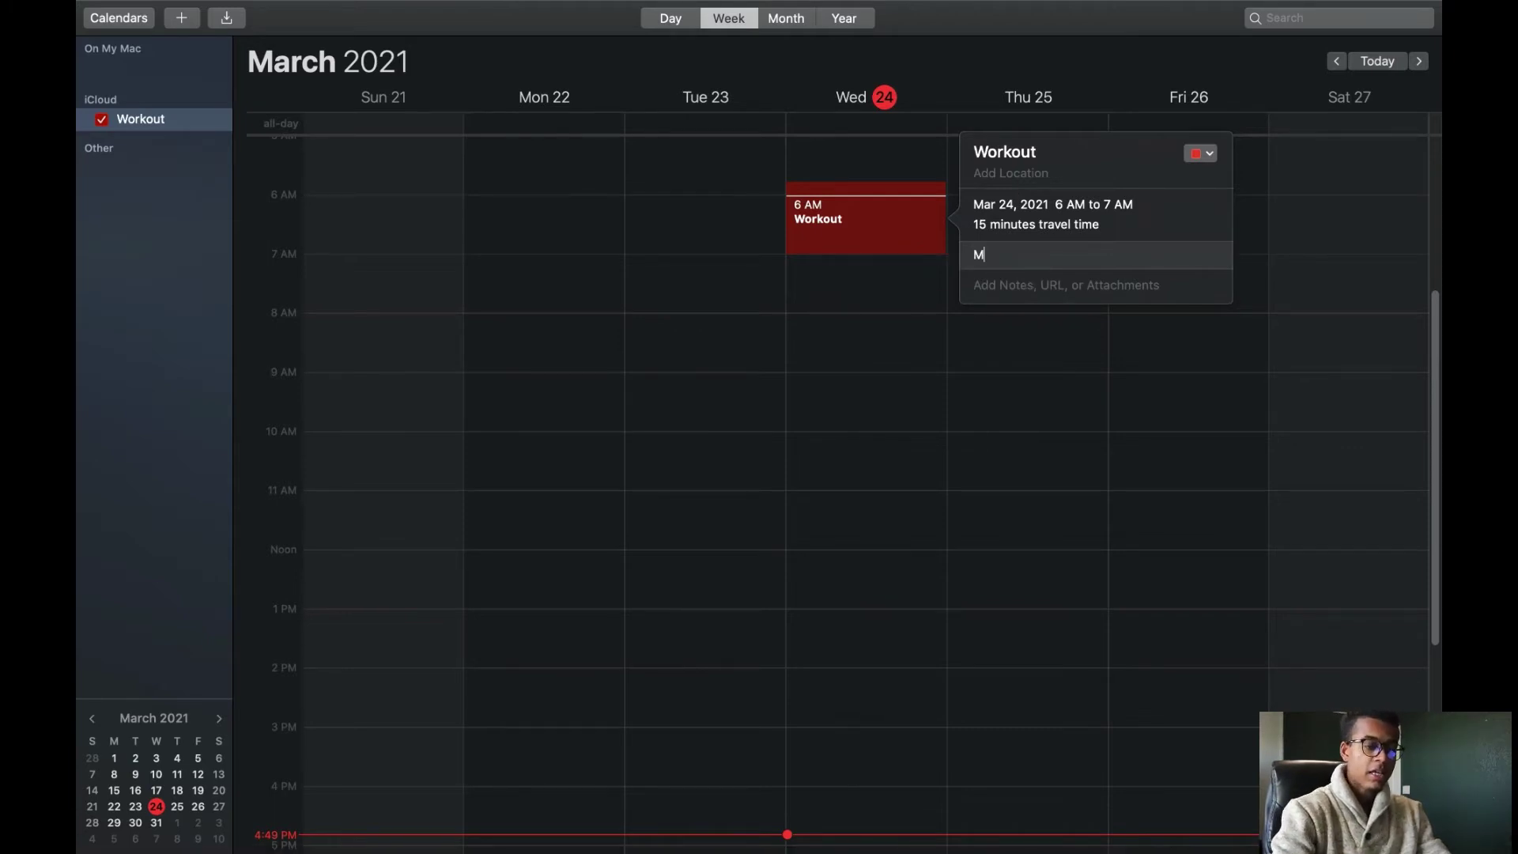
{"action": "key", "text": "BackSpace"}
{"action": "left_click", "coordinate": [1039, 285]}
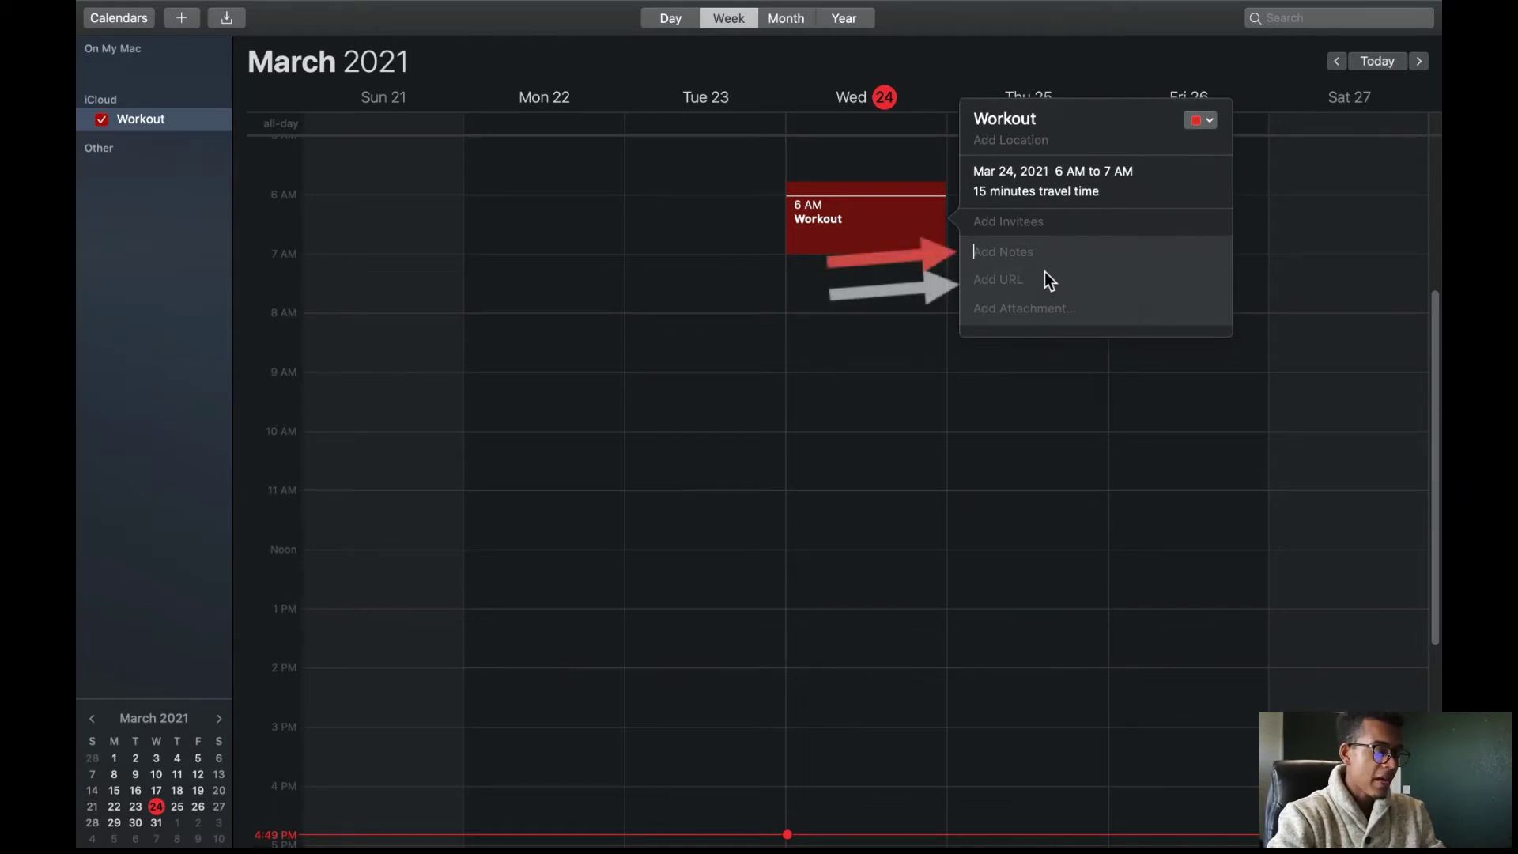
{"action": "type", "text": "Drink water"}
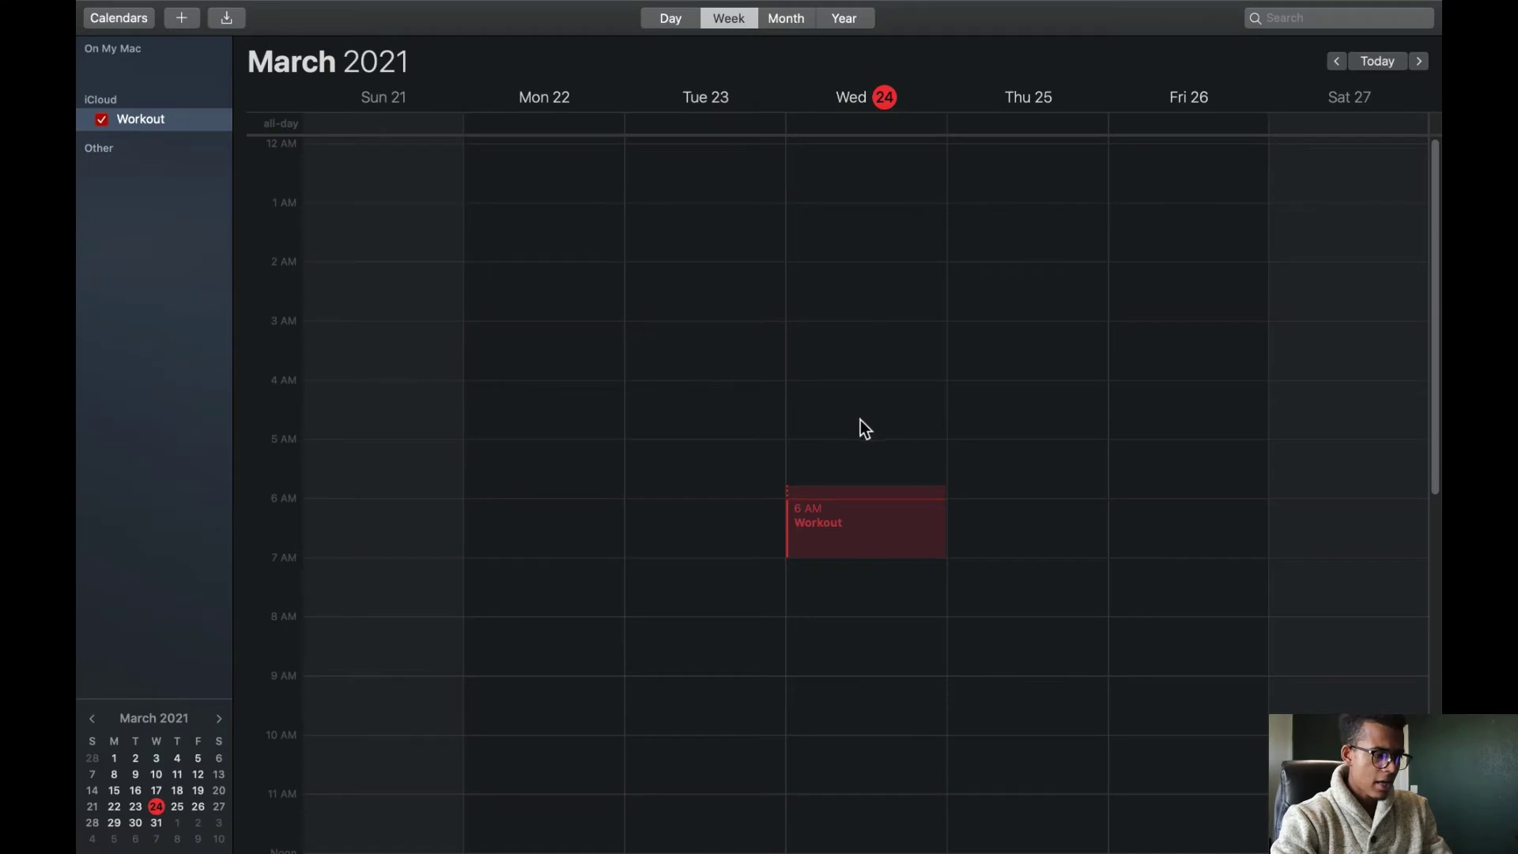
Step: Start a 5 AM Wednesday event and create a new calendar named Daily Activites
{"action": "double_click", "coordinate": [837, 452]}
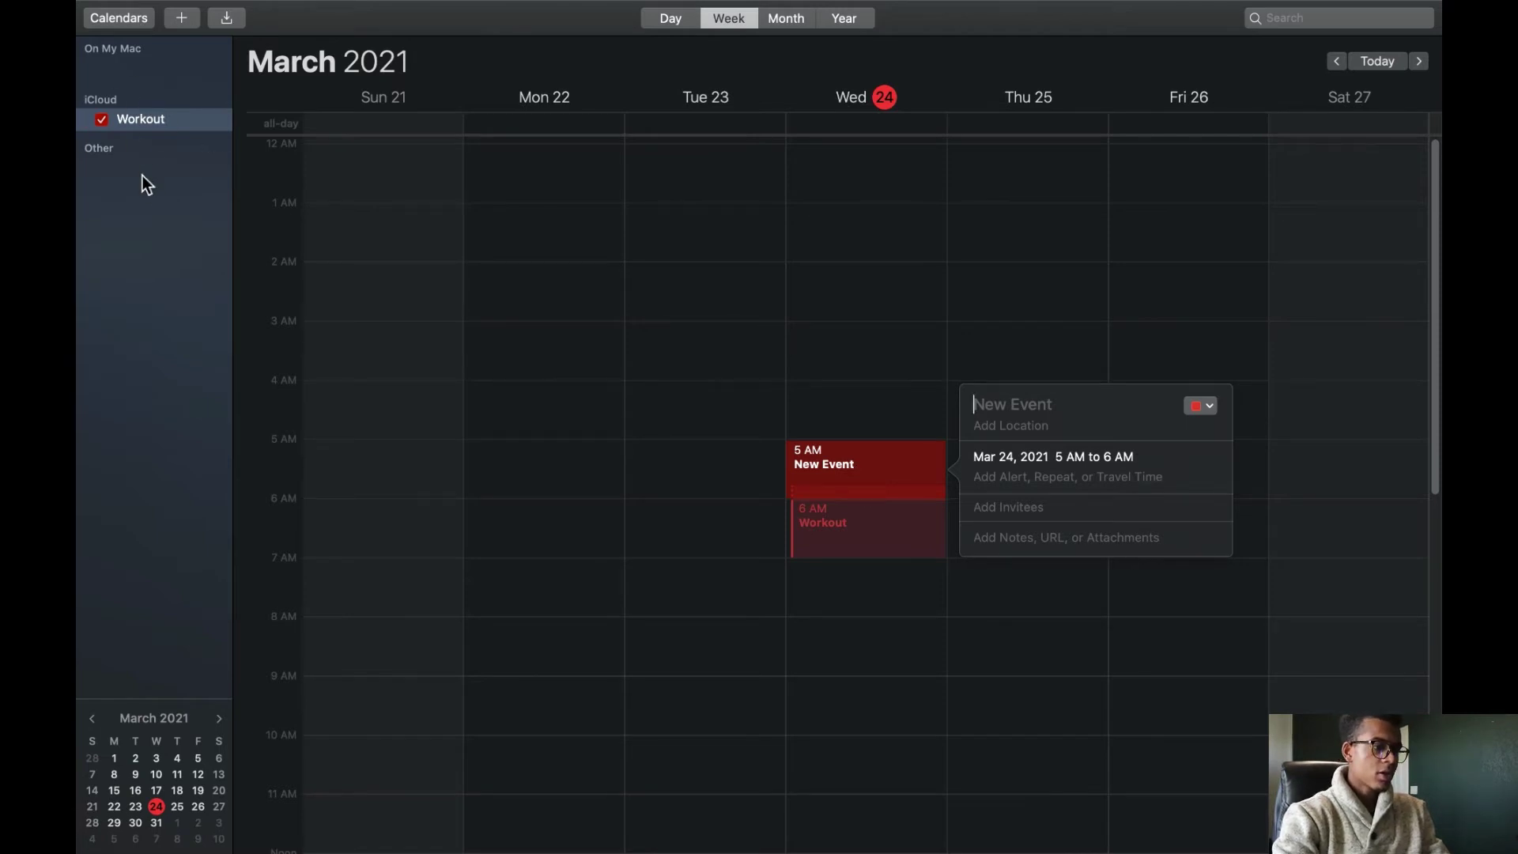
{"action": "right_click", "coordinate": [154, 302]}
{"action": "left_click", "coordinate": [179, 314]}
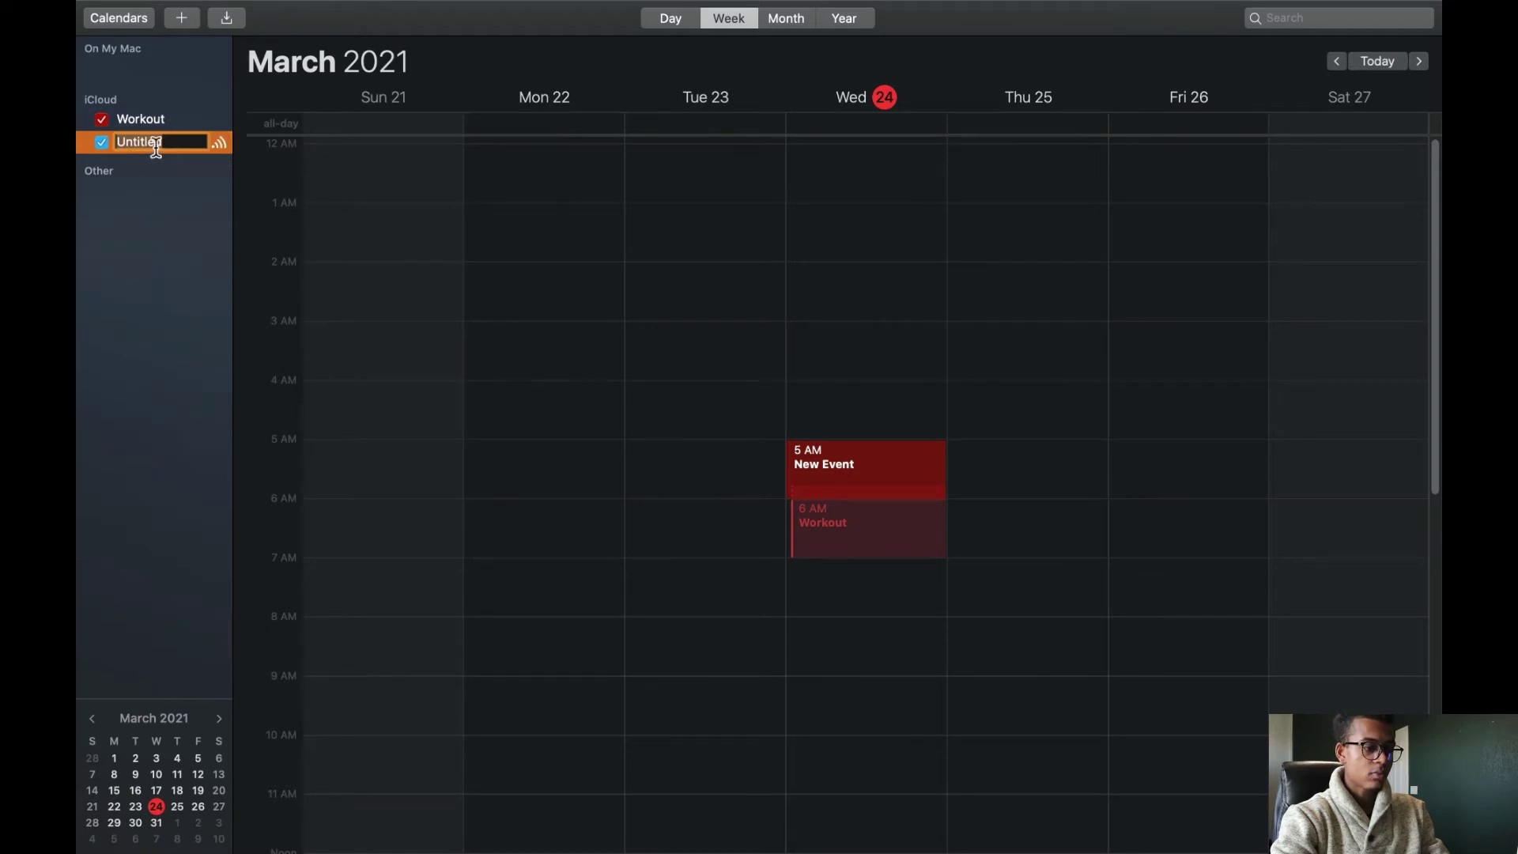
{"action": "key", "text": "Return"}
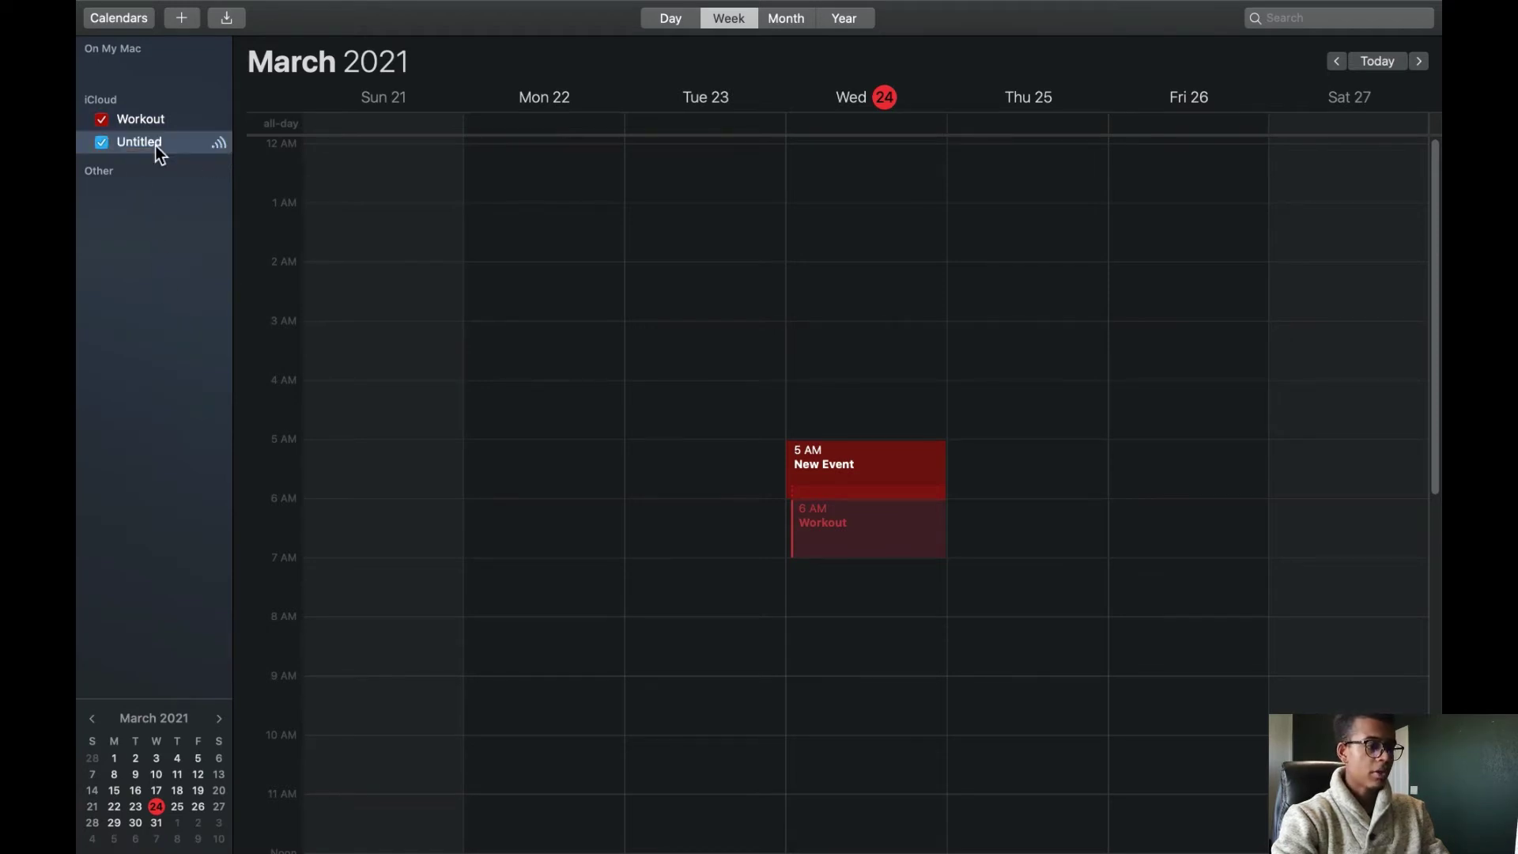
{"action": "left_click", "coordinate": [156, 146]}
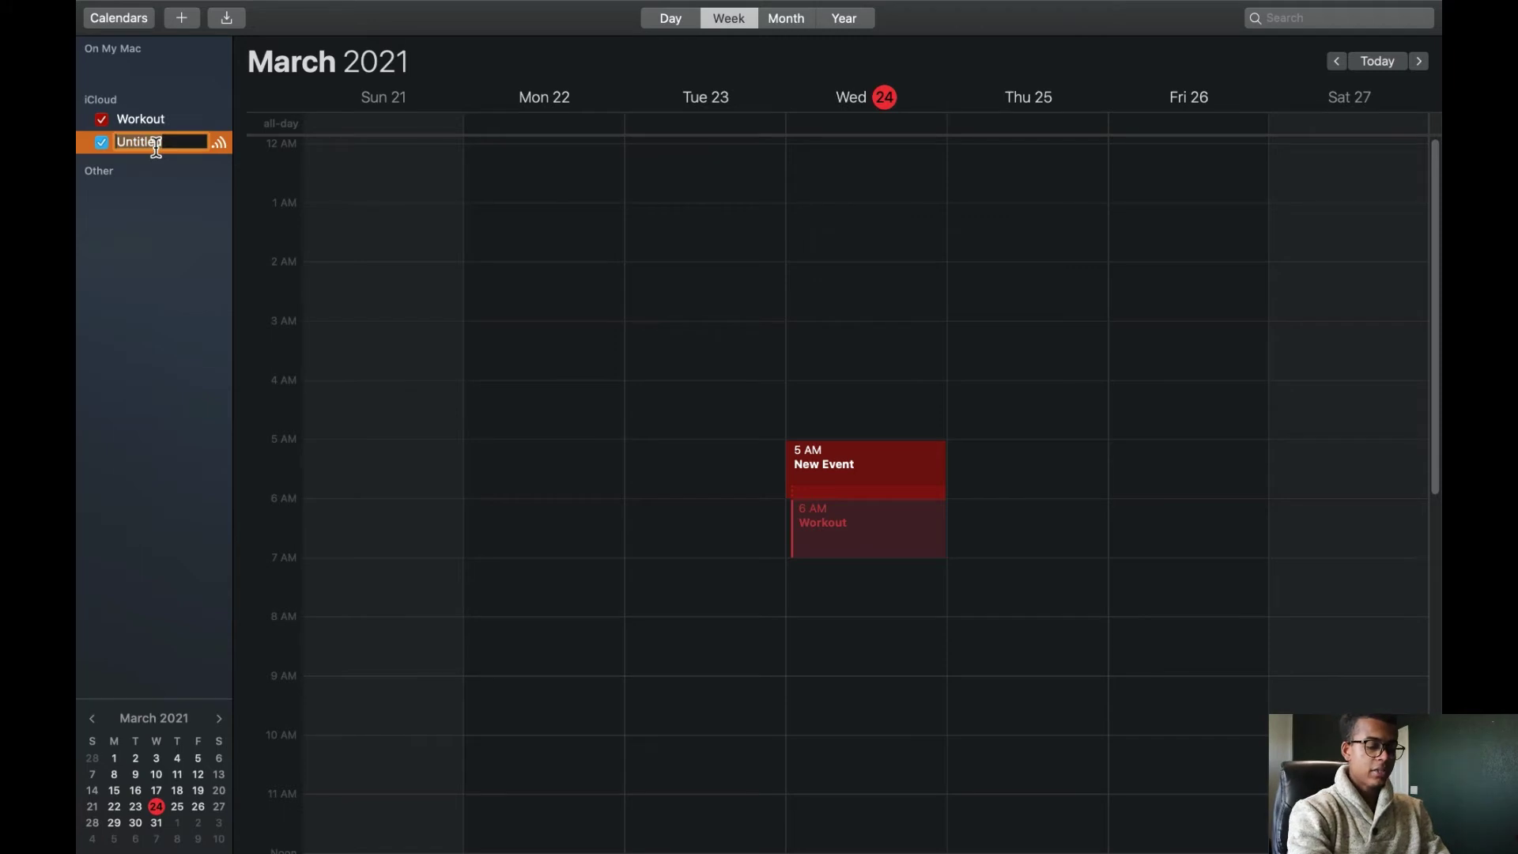
{"action": "type", "text": "Daily A"}
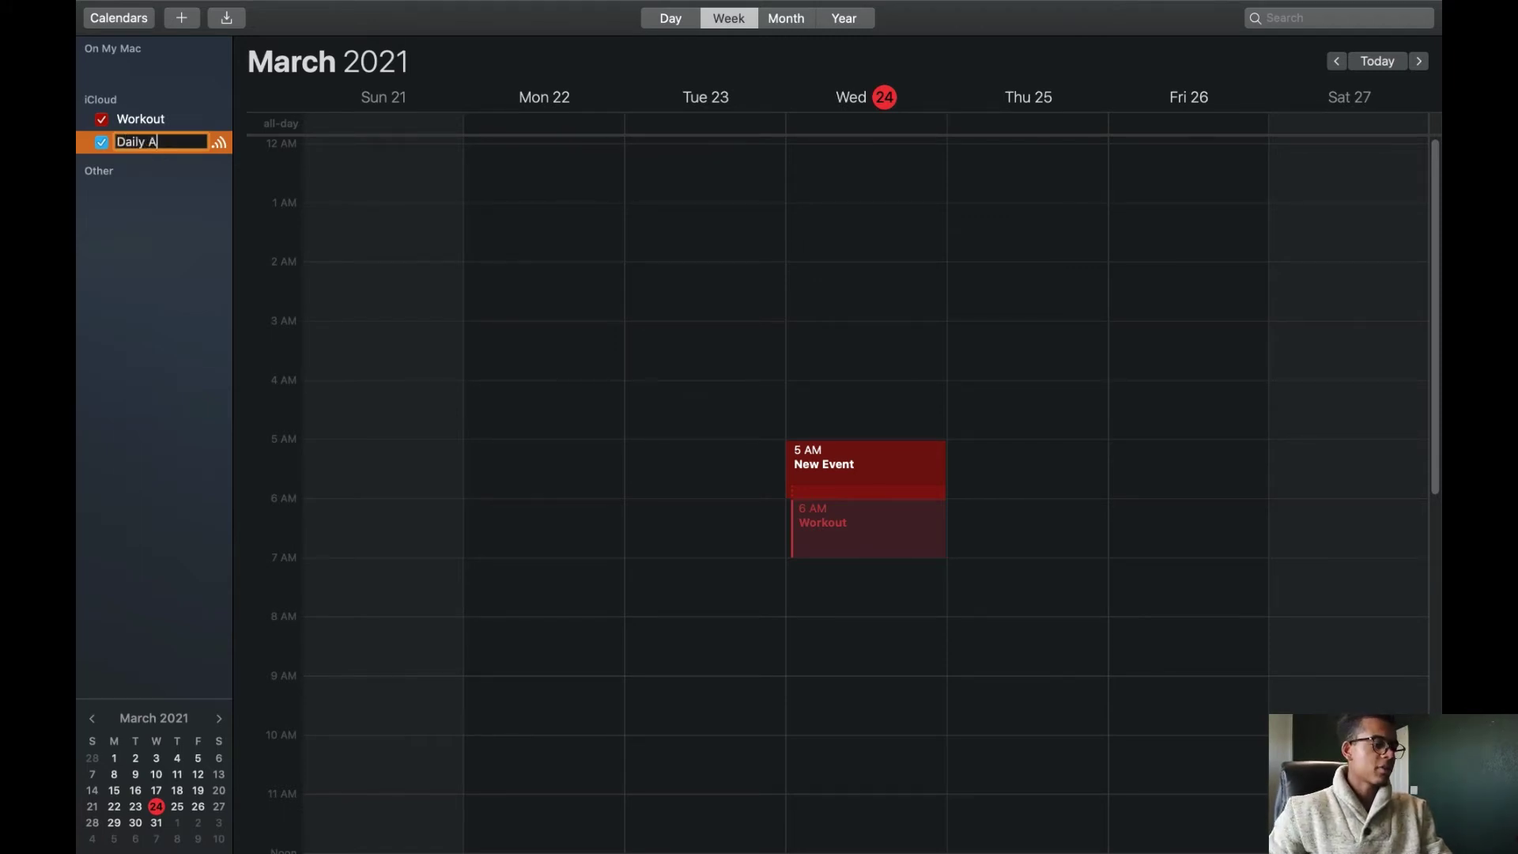
{"action": "type", "text": "ctivites"}
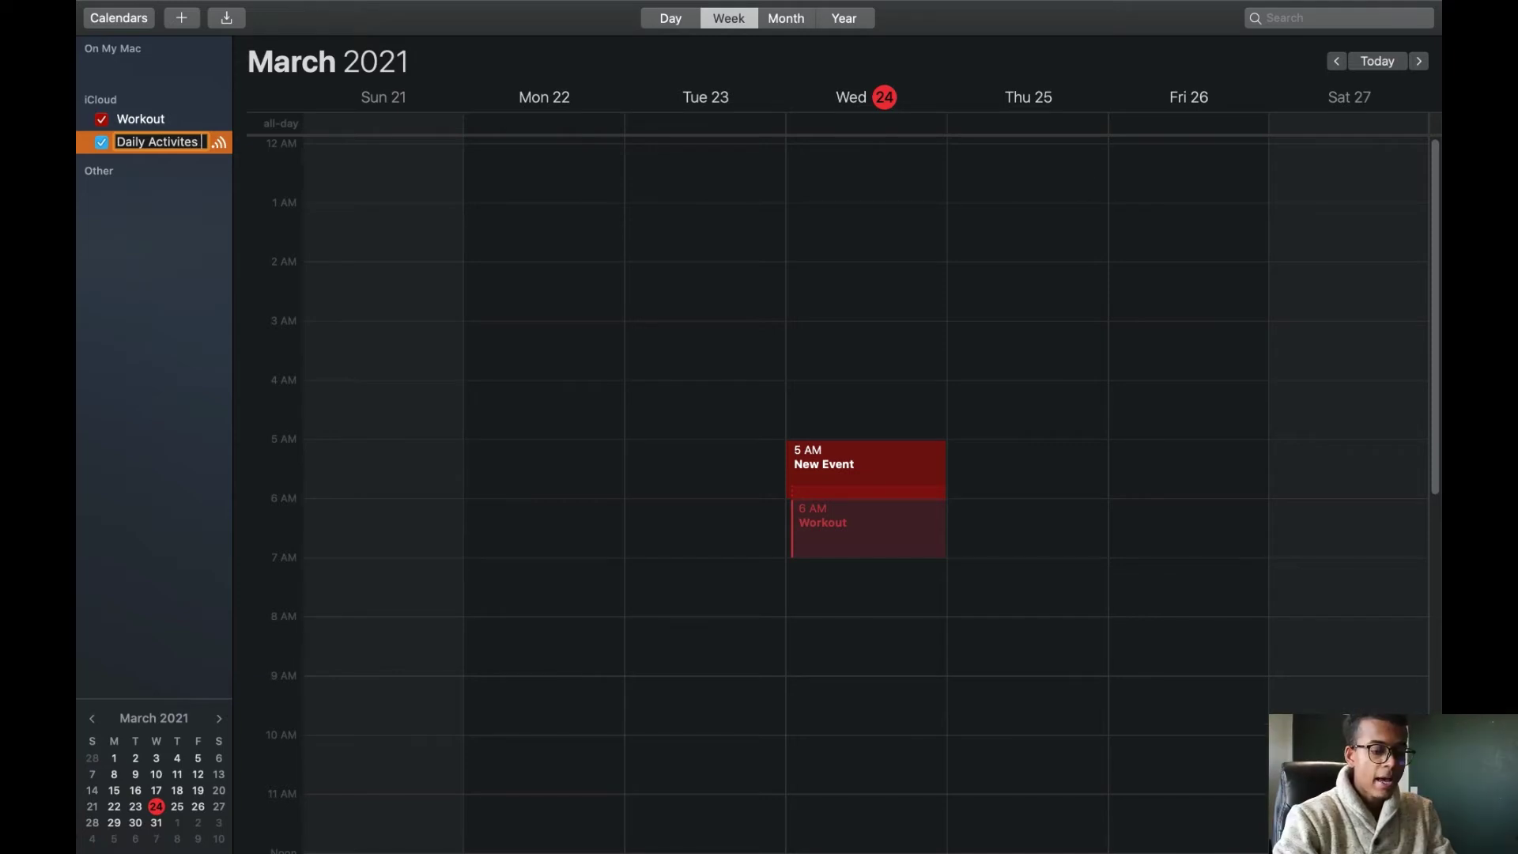
{"action": "key", "text": "Return"}
Step: Note Meditation (10), Read (10), Write (10), file the event under Daily Activites, and title it Morning Ritual
{"action": "type", "text": "Meditation (10), Read (10), Write (10"}
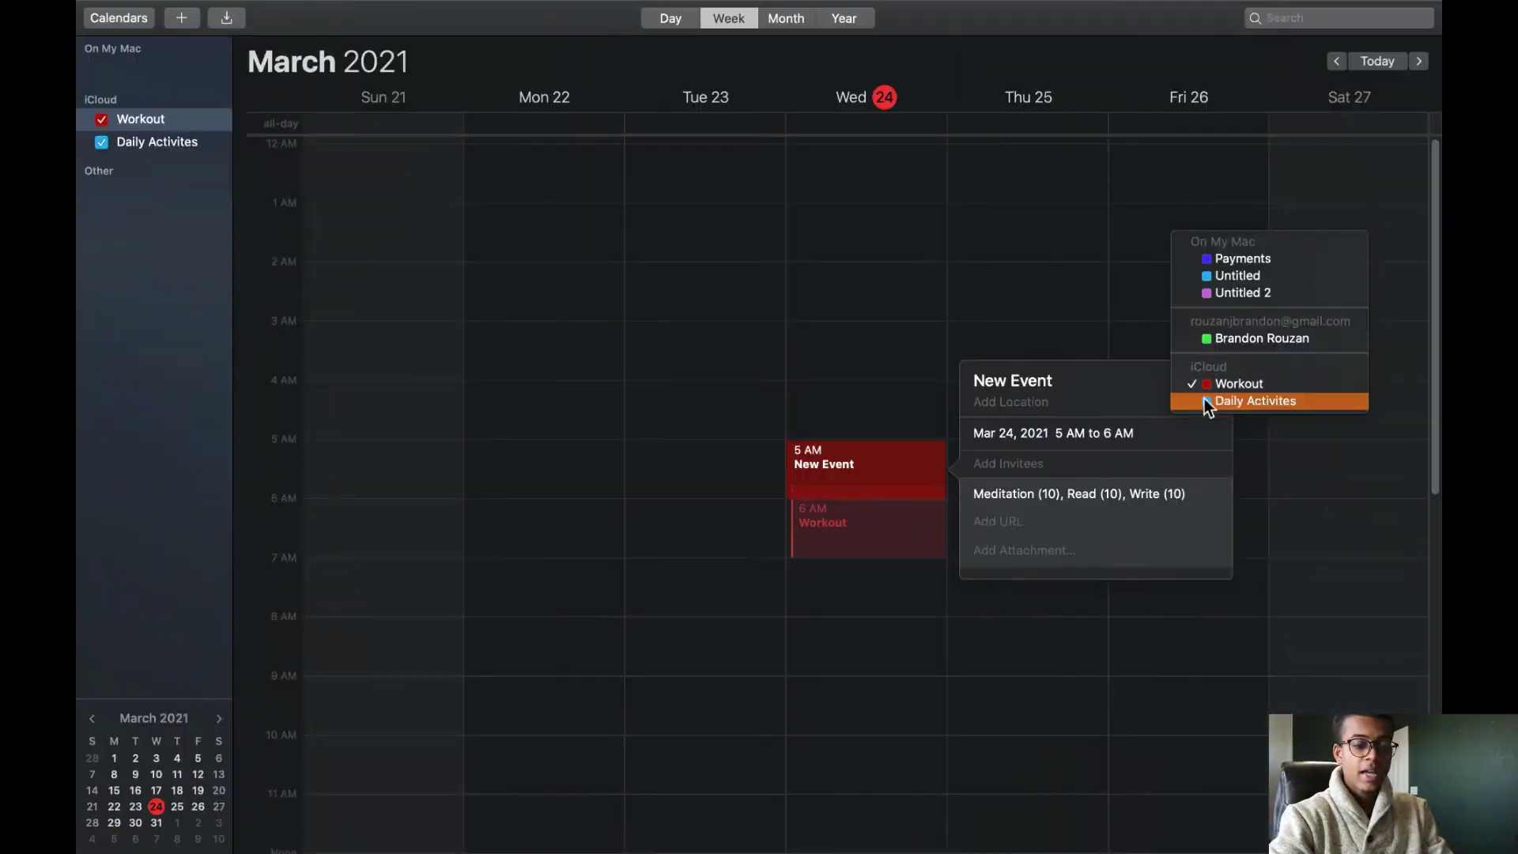
{"action": "left_click", "coordinate": [1205, 401]}
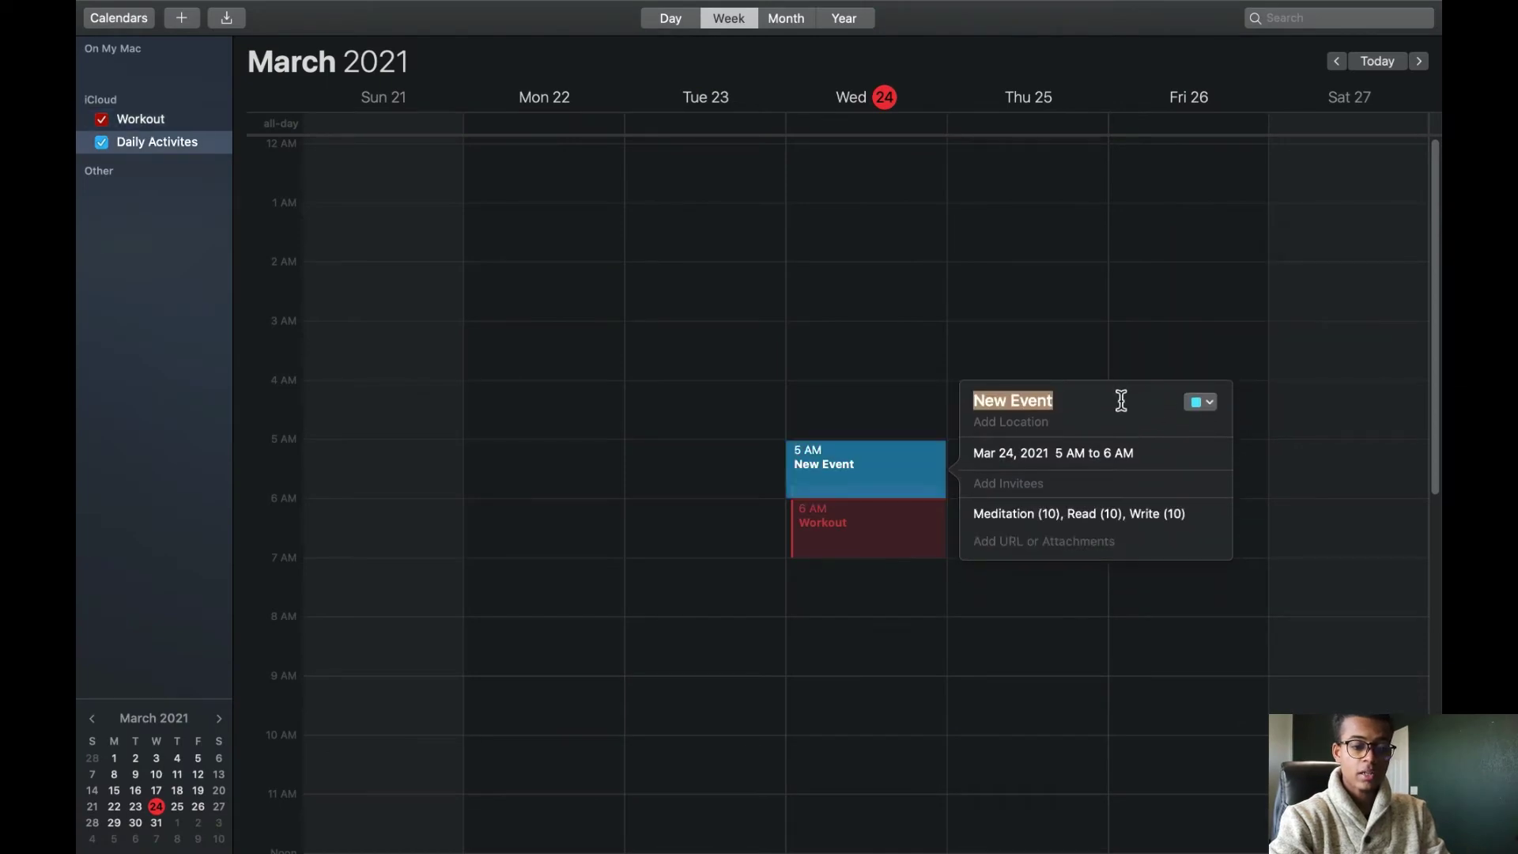
{"action": "type", "text": "Da"}
{"action": "key", "text": "BackSpace"}
{"action": "key", "text": "BackSpace"}
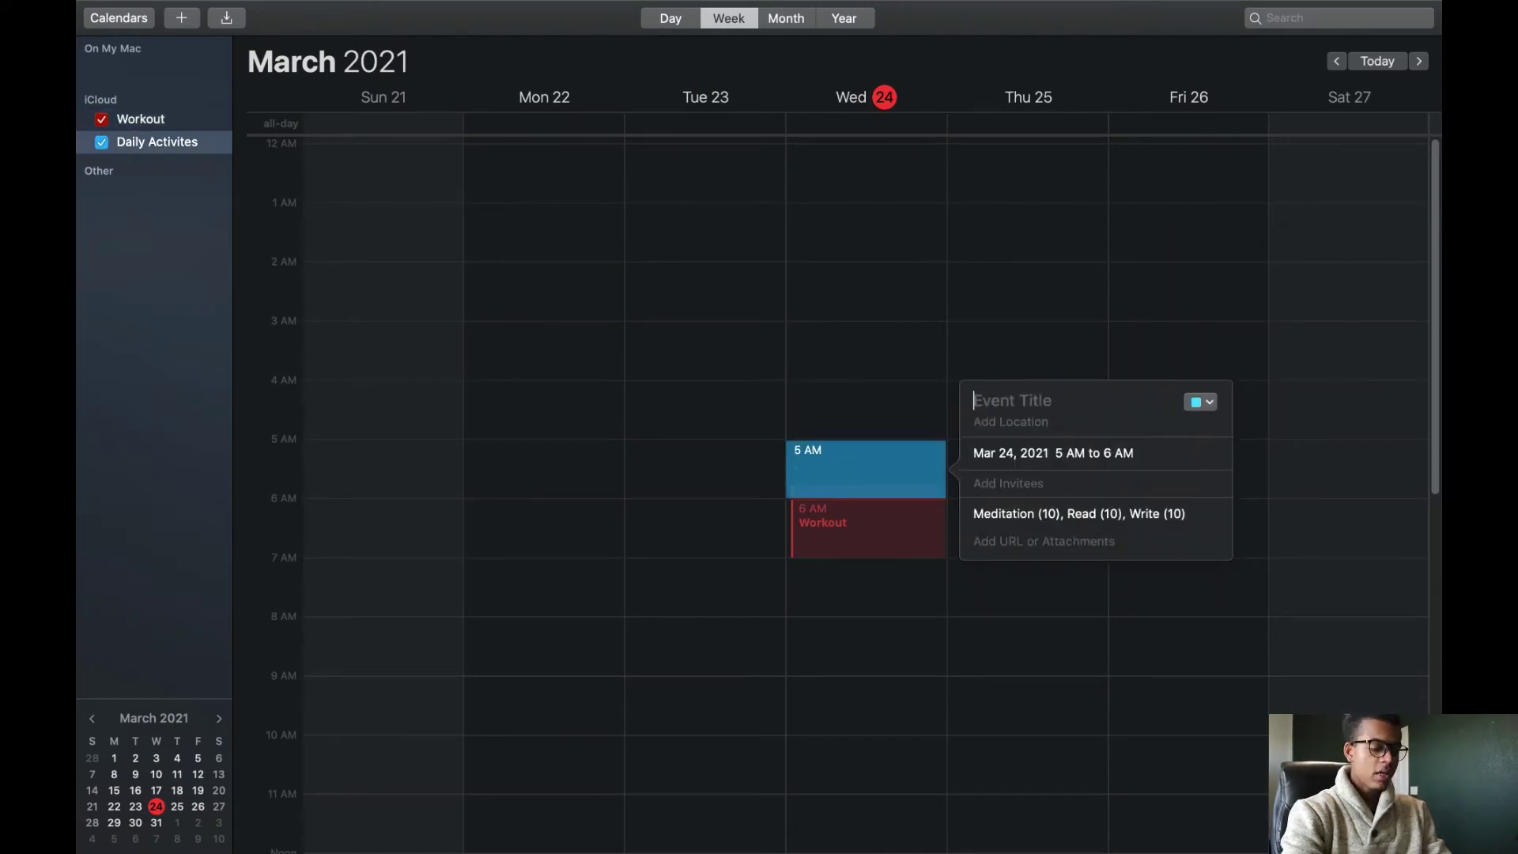
{"action": "type", "text": "Morning"}
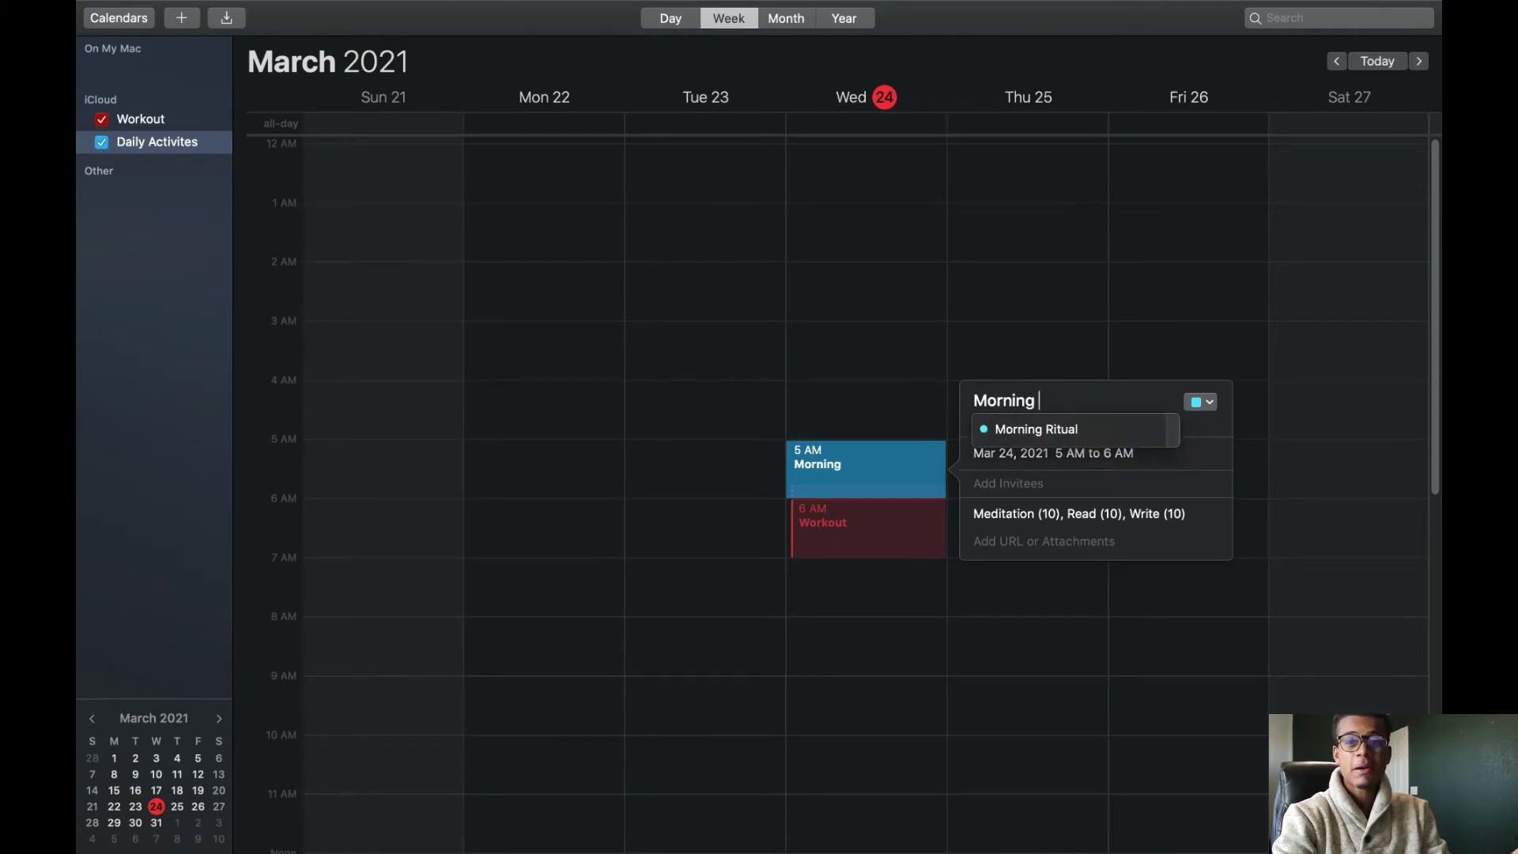
{"action": "left_click", "coordinate": [868, 527]}
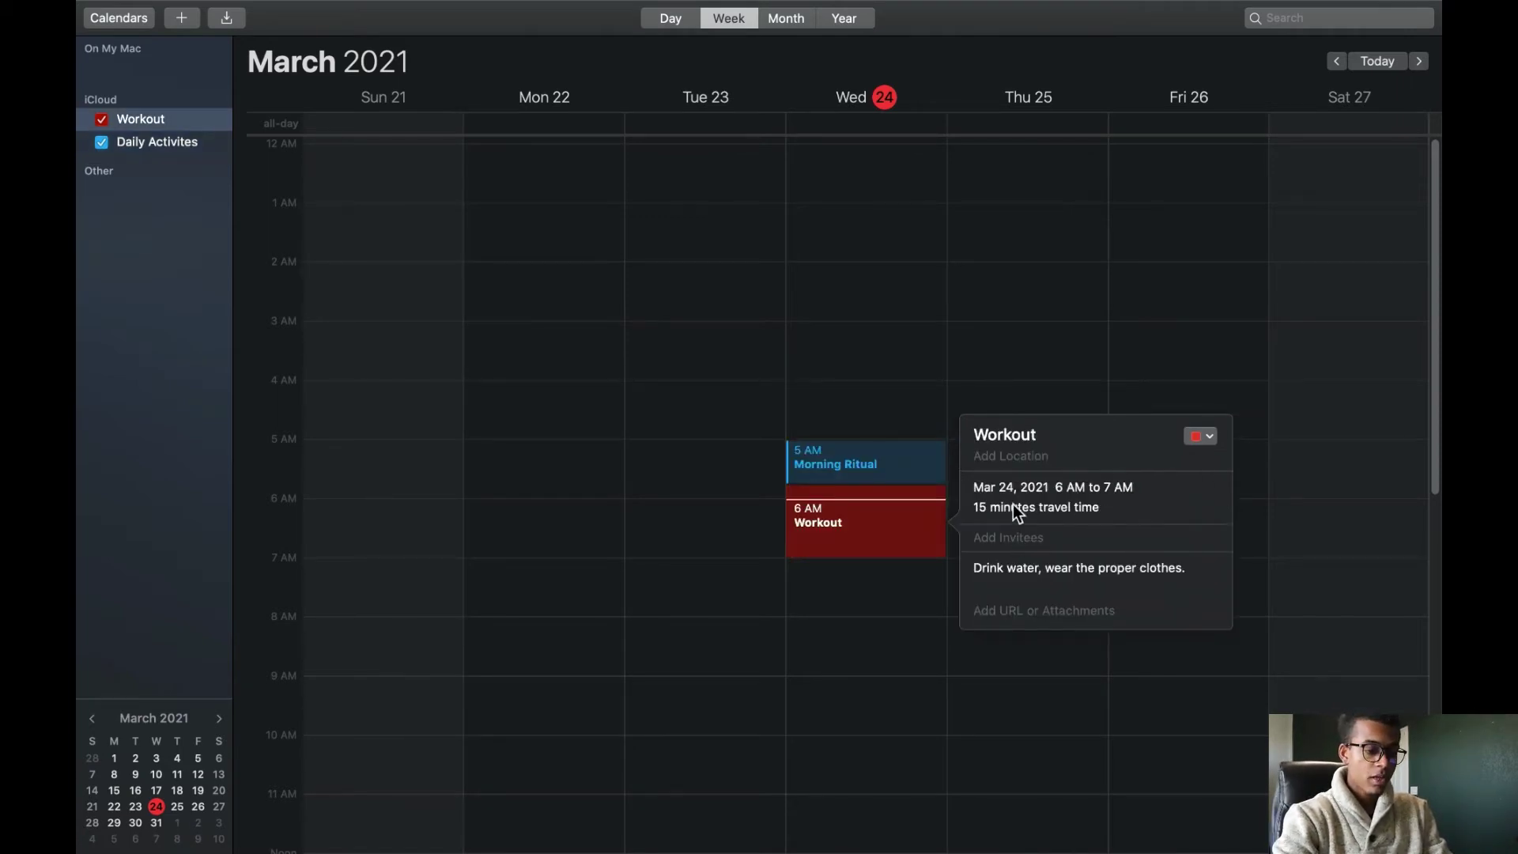
Step: Set the Wednesday 6–7 AM Workout event's travel time to None
{"action": "left_click", "coordinate": [1011, 499]}
{"action": "left_click", "coordinate": [1084, 530]}
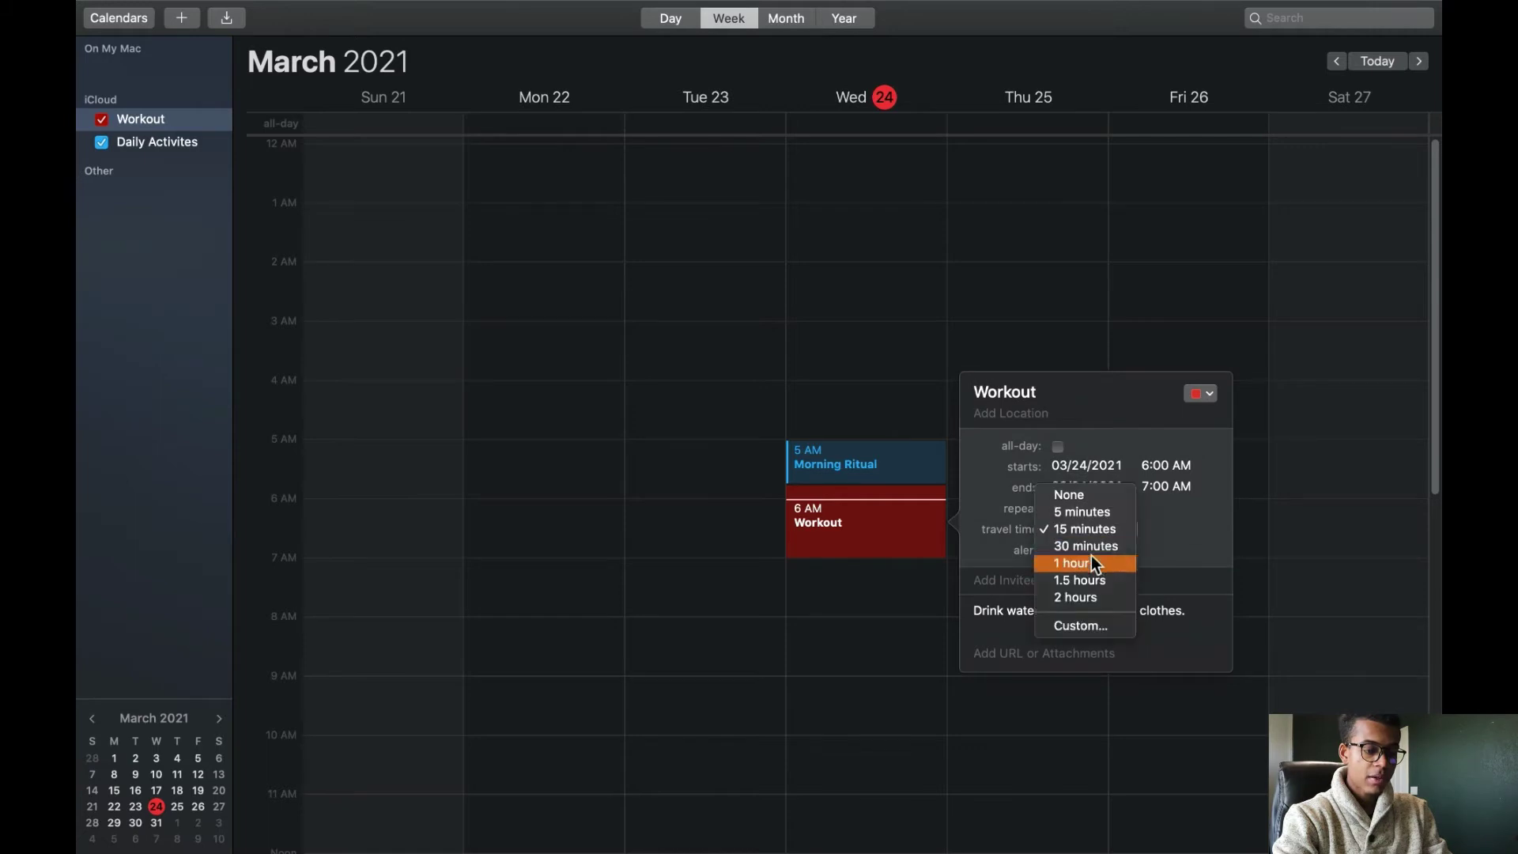
{"action": "left_click", "coordinate": [1081, 497]}
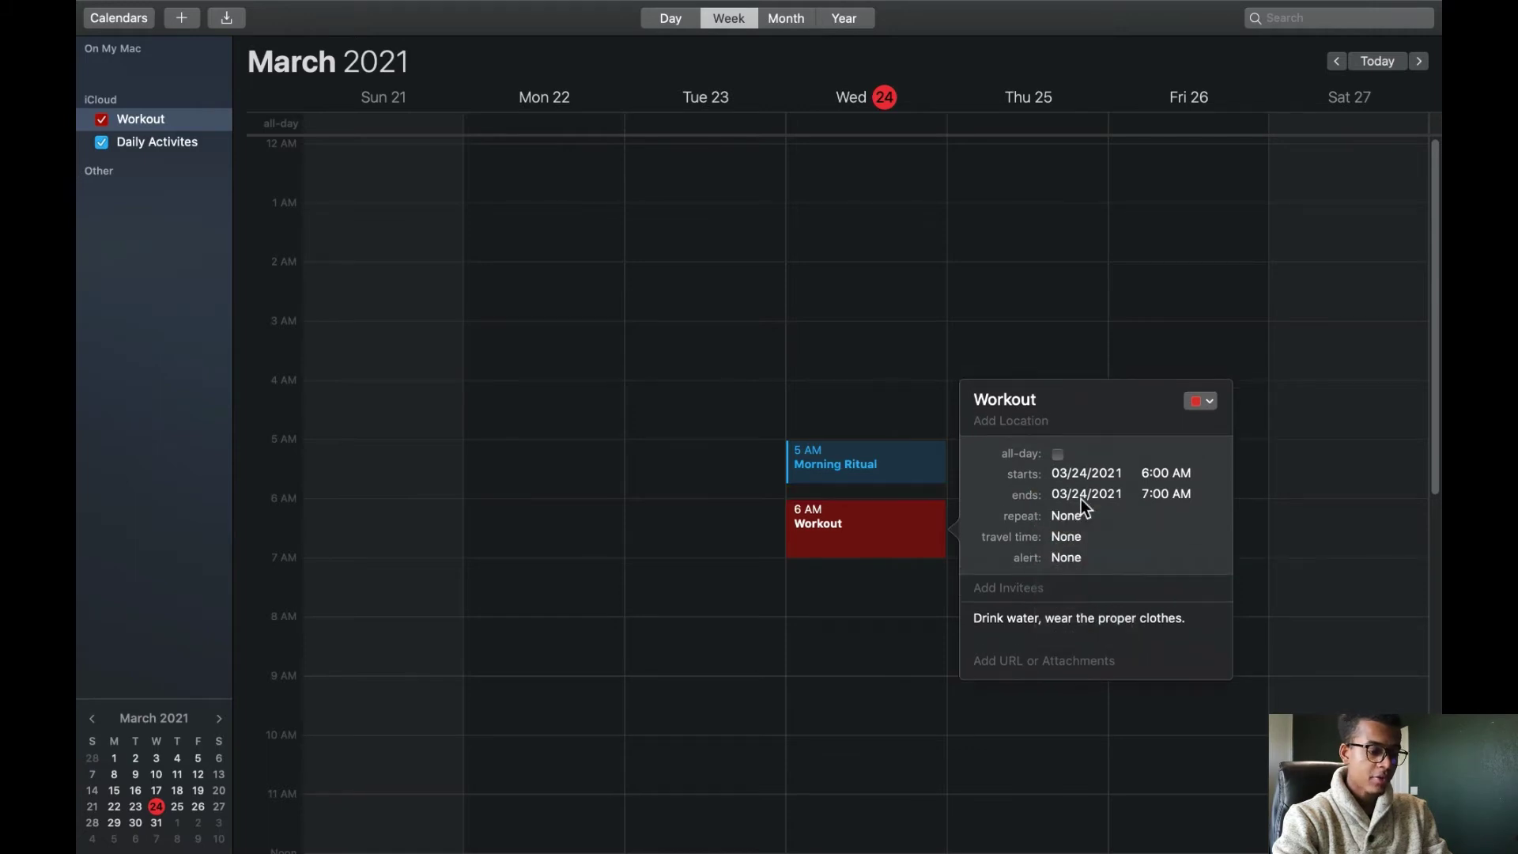
{"action": "left_click", "coordinate": [973, 322]}
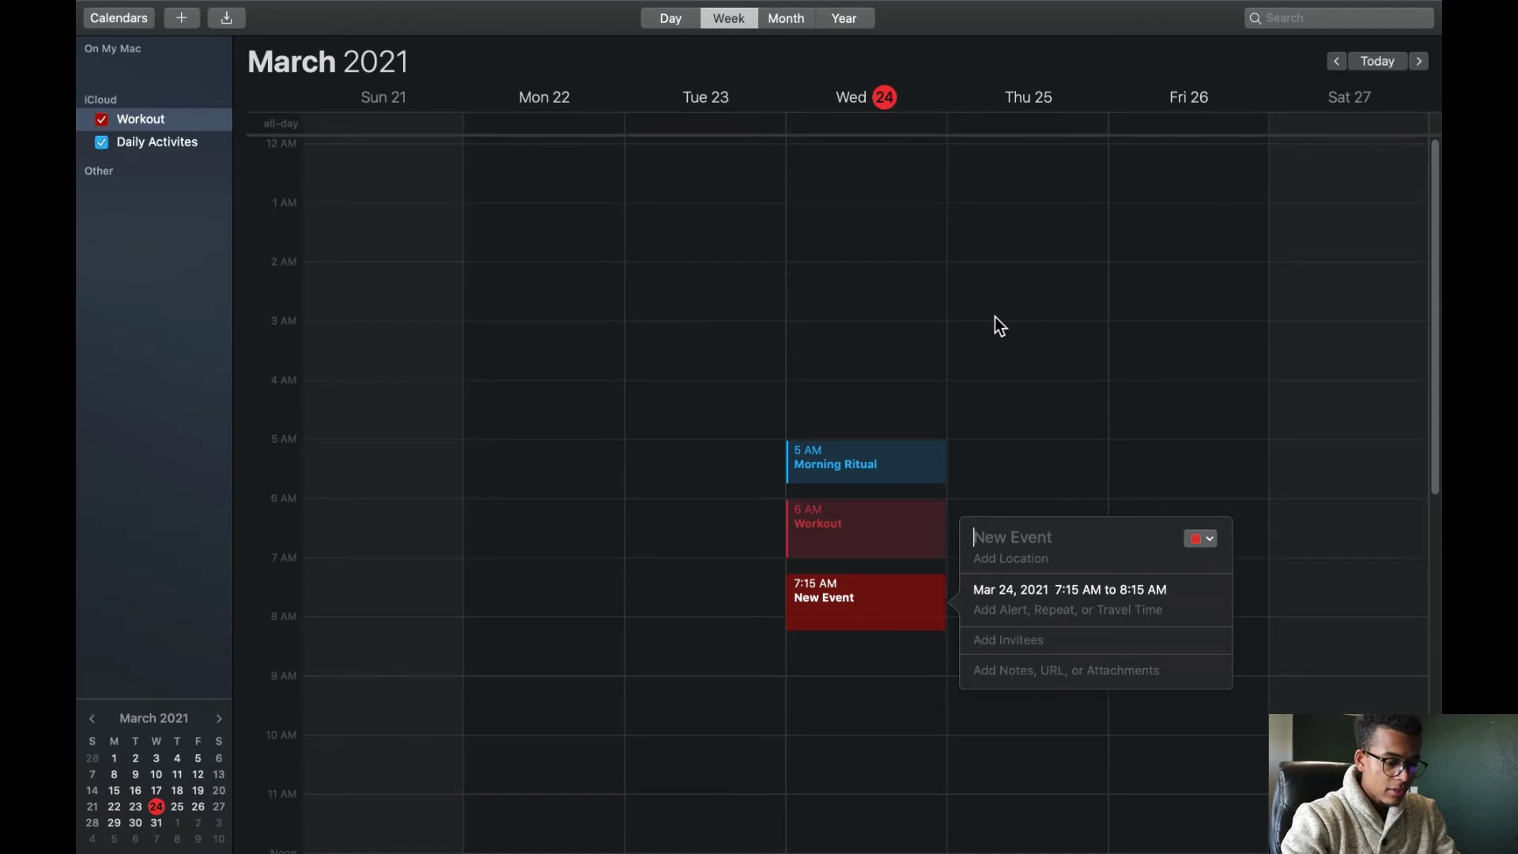
Step: Title the 7:15 AM event Shower and assign it to the Daily Activites calendar
{"action": "type", "text": "Shower"}
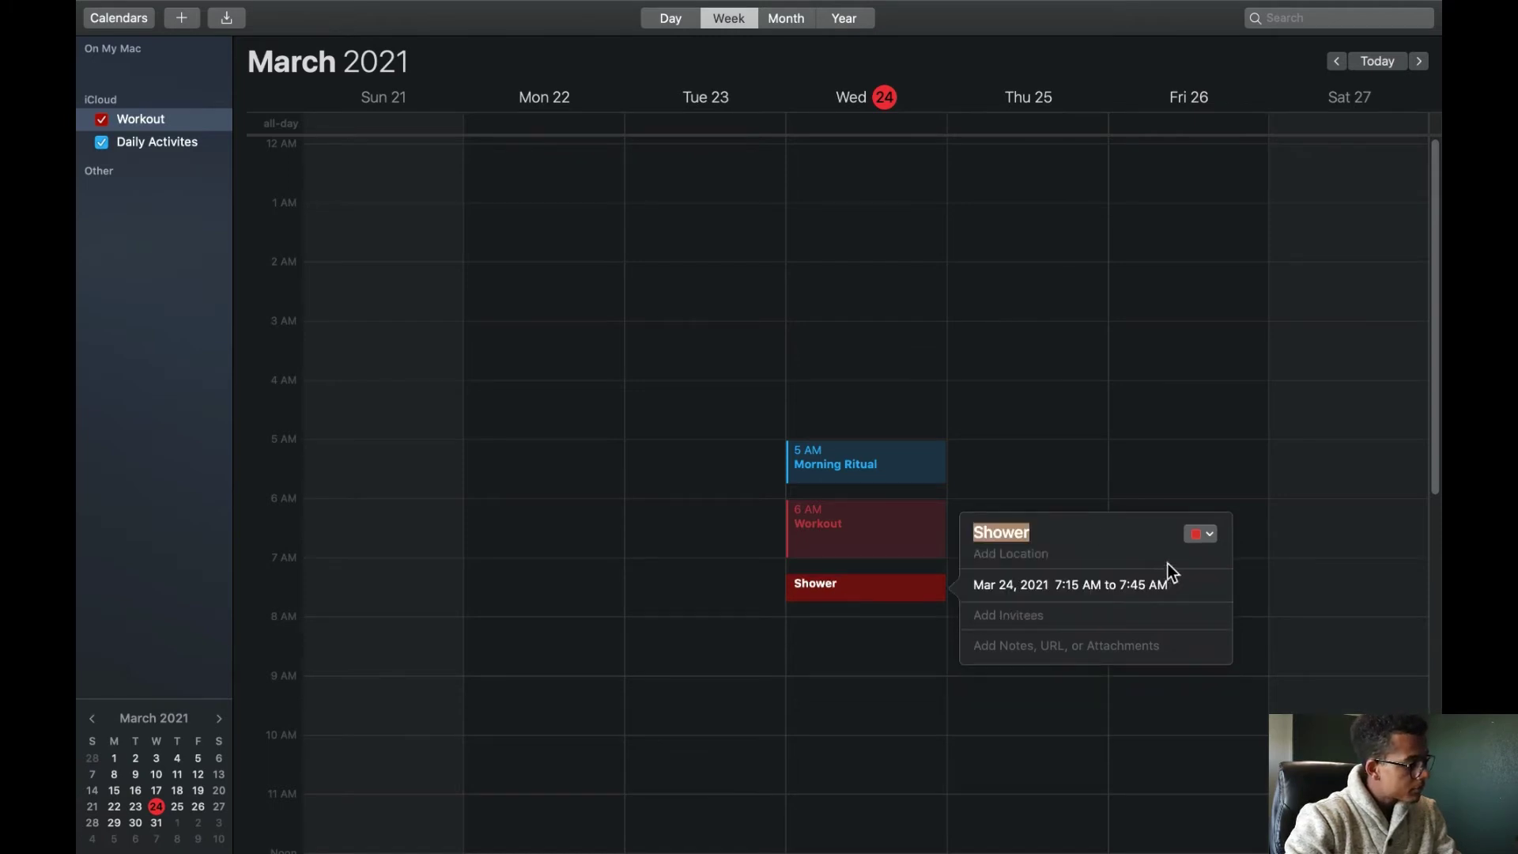
{"action": "left_click", "coordinate": [1200, 533]}
{"action": "left_click", "coordinate": [1225, 554]}
{"action": "key", "text": "super+n"}
Step: Title the 8 AM event Breakfast and start an 8:45 AM event titled Work
{"action": "type", "text": "Breakfast"}
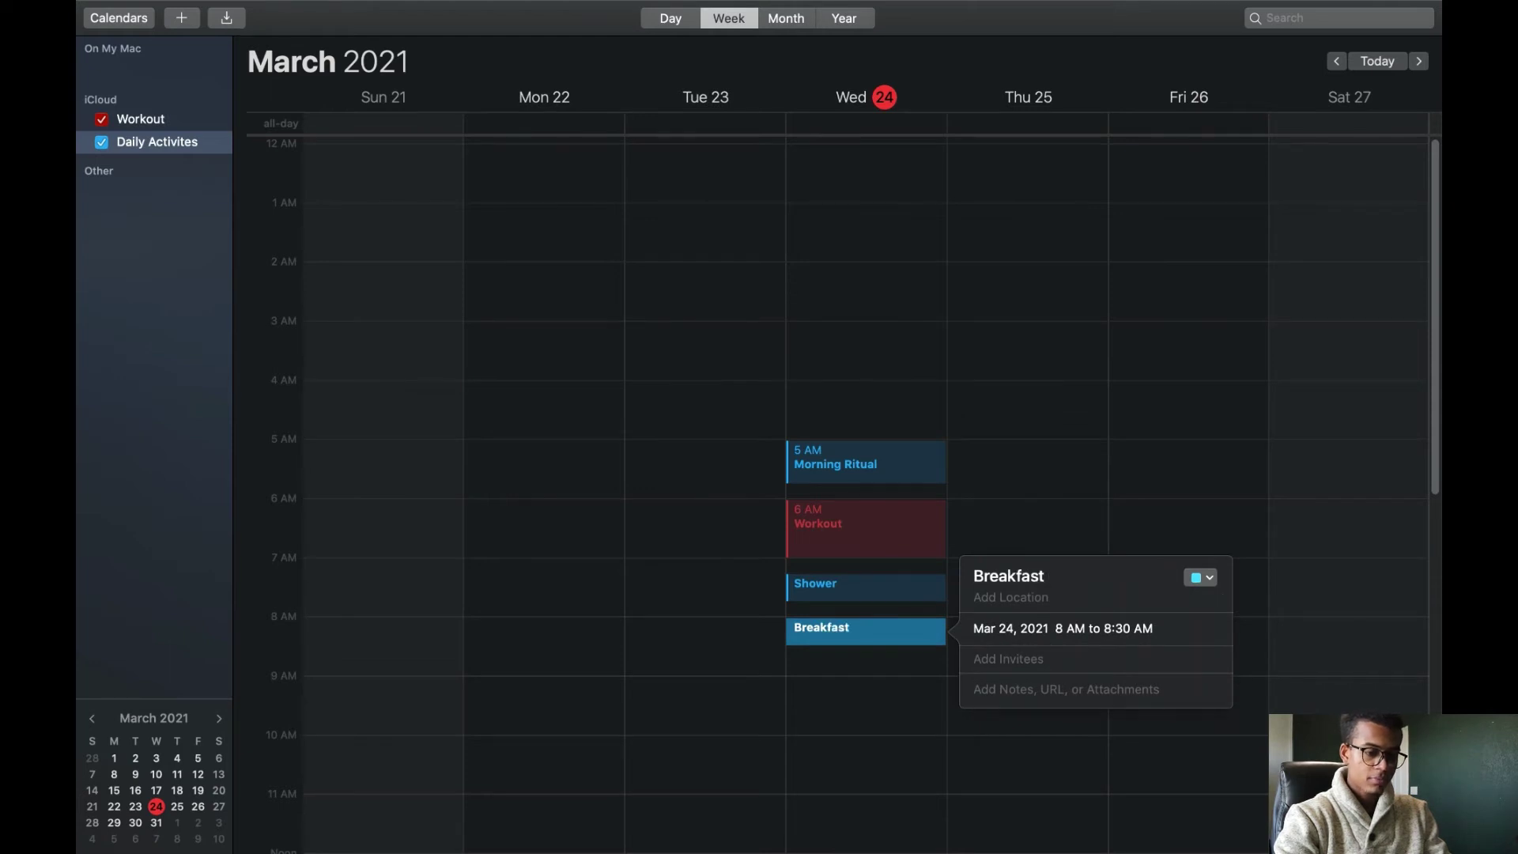
{"action": "key", "text": "Return"}
{"action": "double_click", "coordinate": [818, 668]}
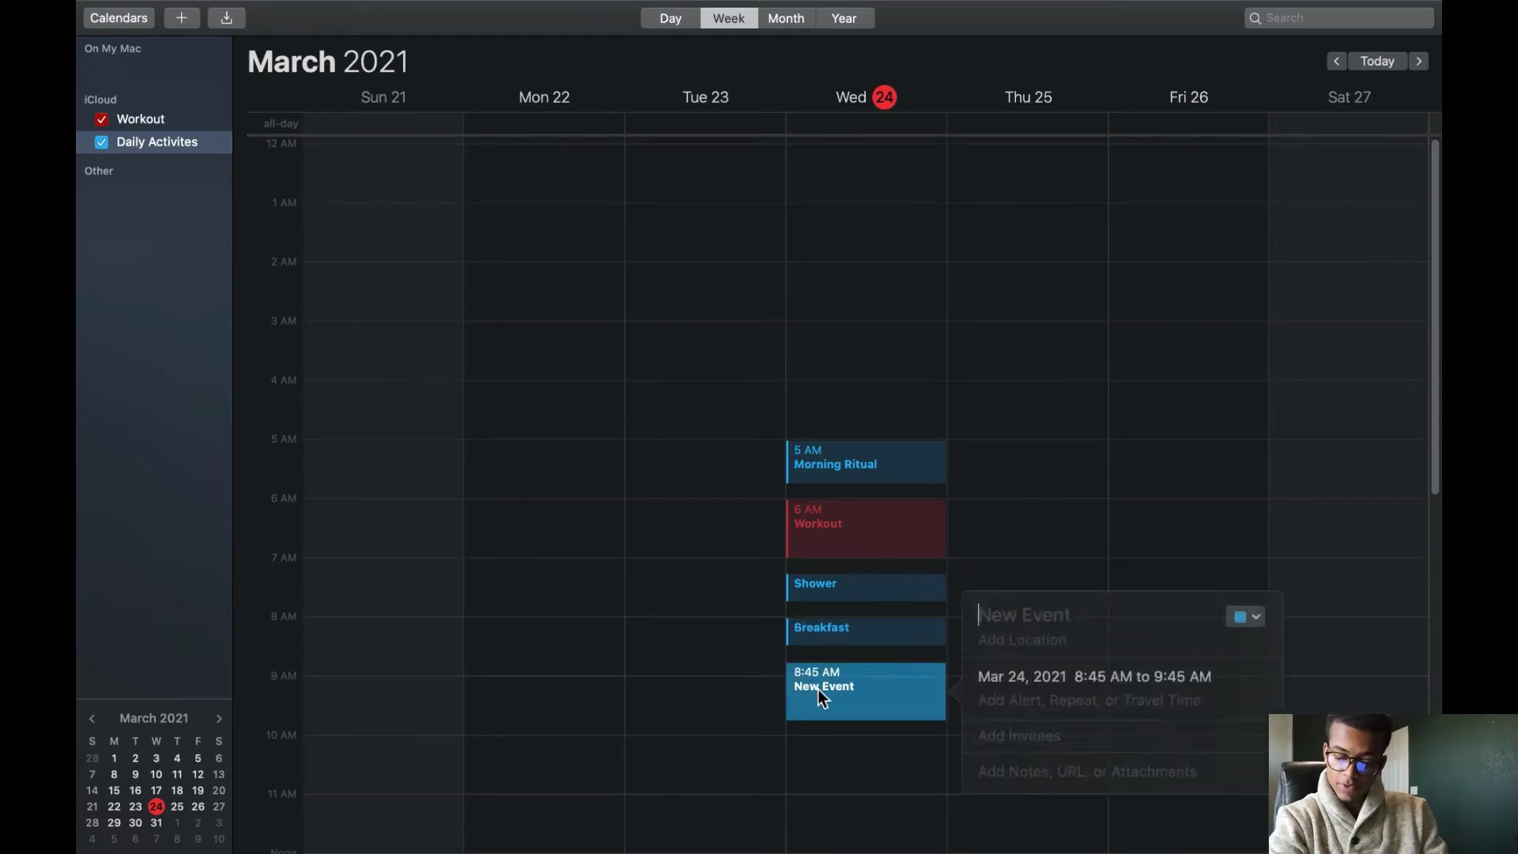
{"action": "type", "text": "Work"}
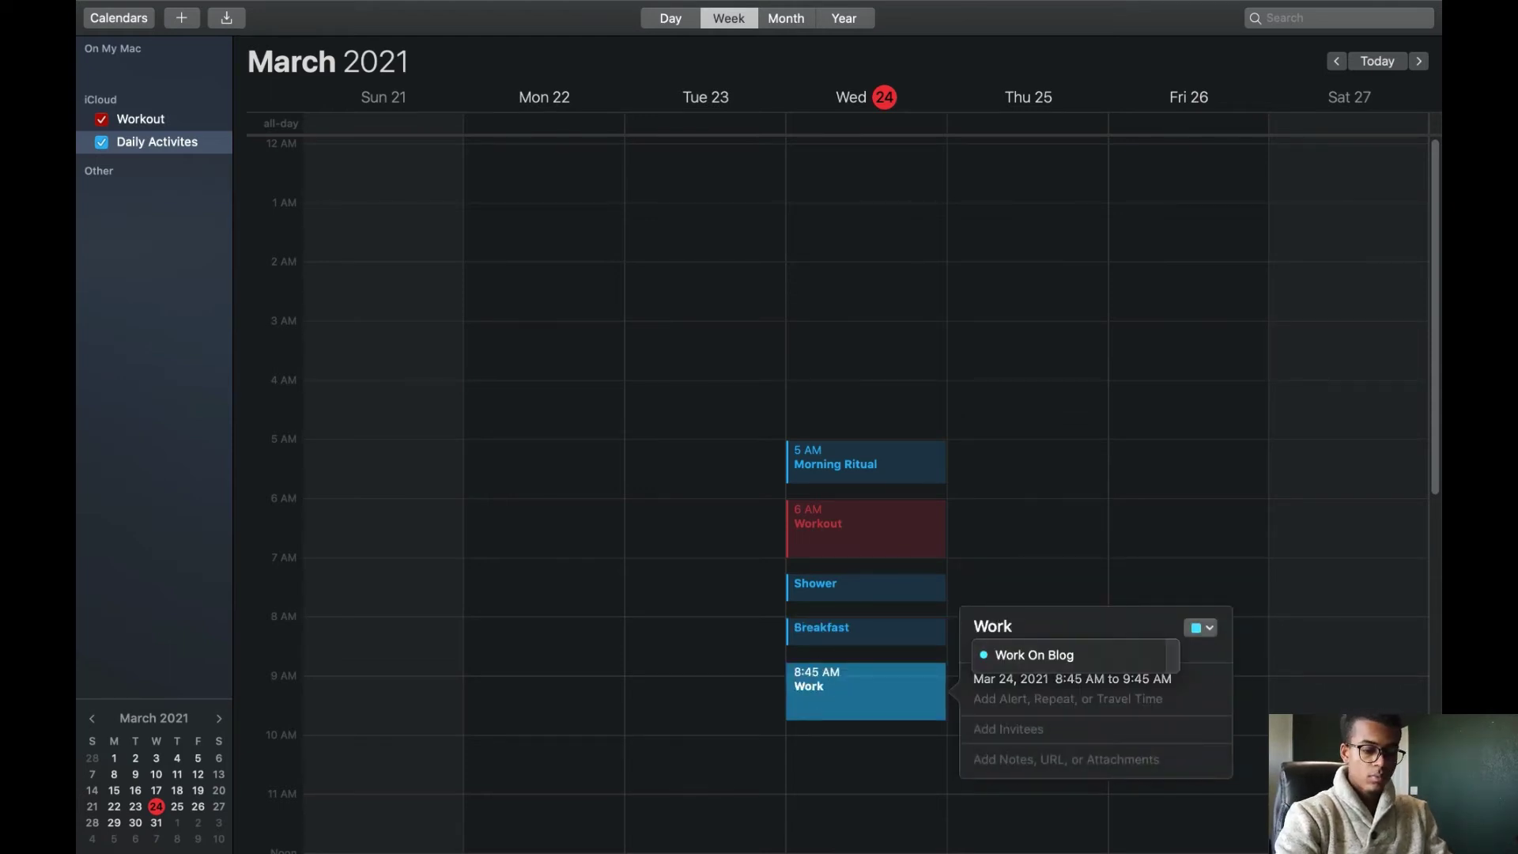
Step: Confirm the 8:45 AM Work event title and create a new calendar named Work
{"action": "key", "text": "Return"}
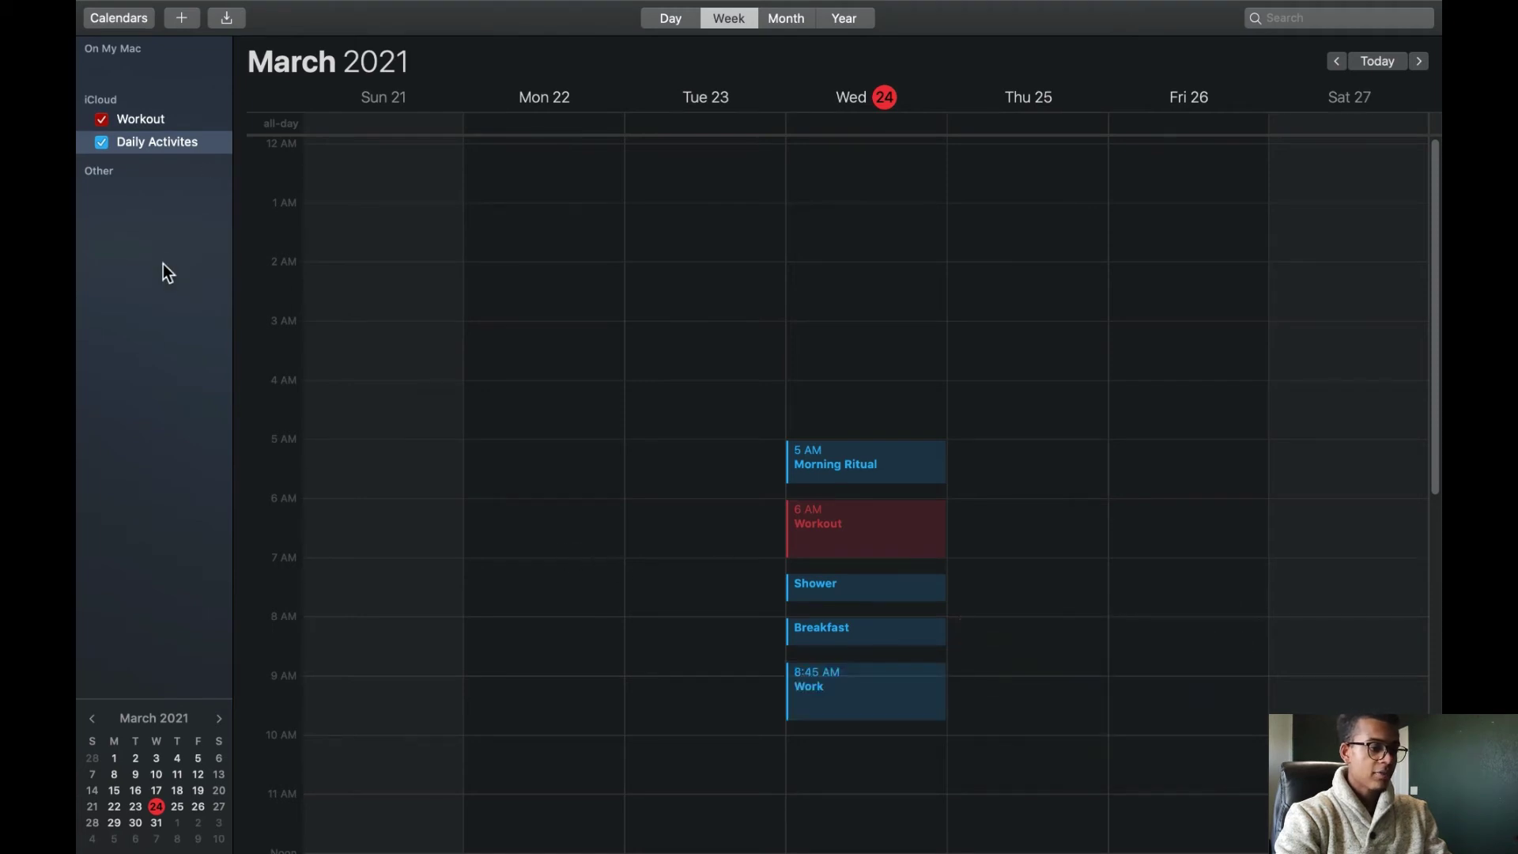
{"action": "right_click", "coordinate": [163, 263]}
{"action": "left_click", "coordinate": [192, 272]}
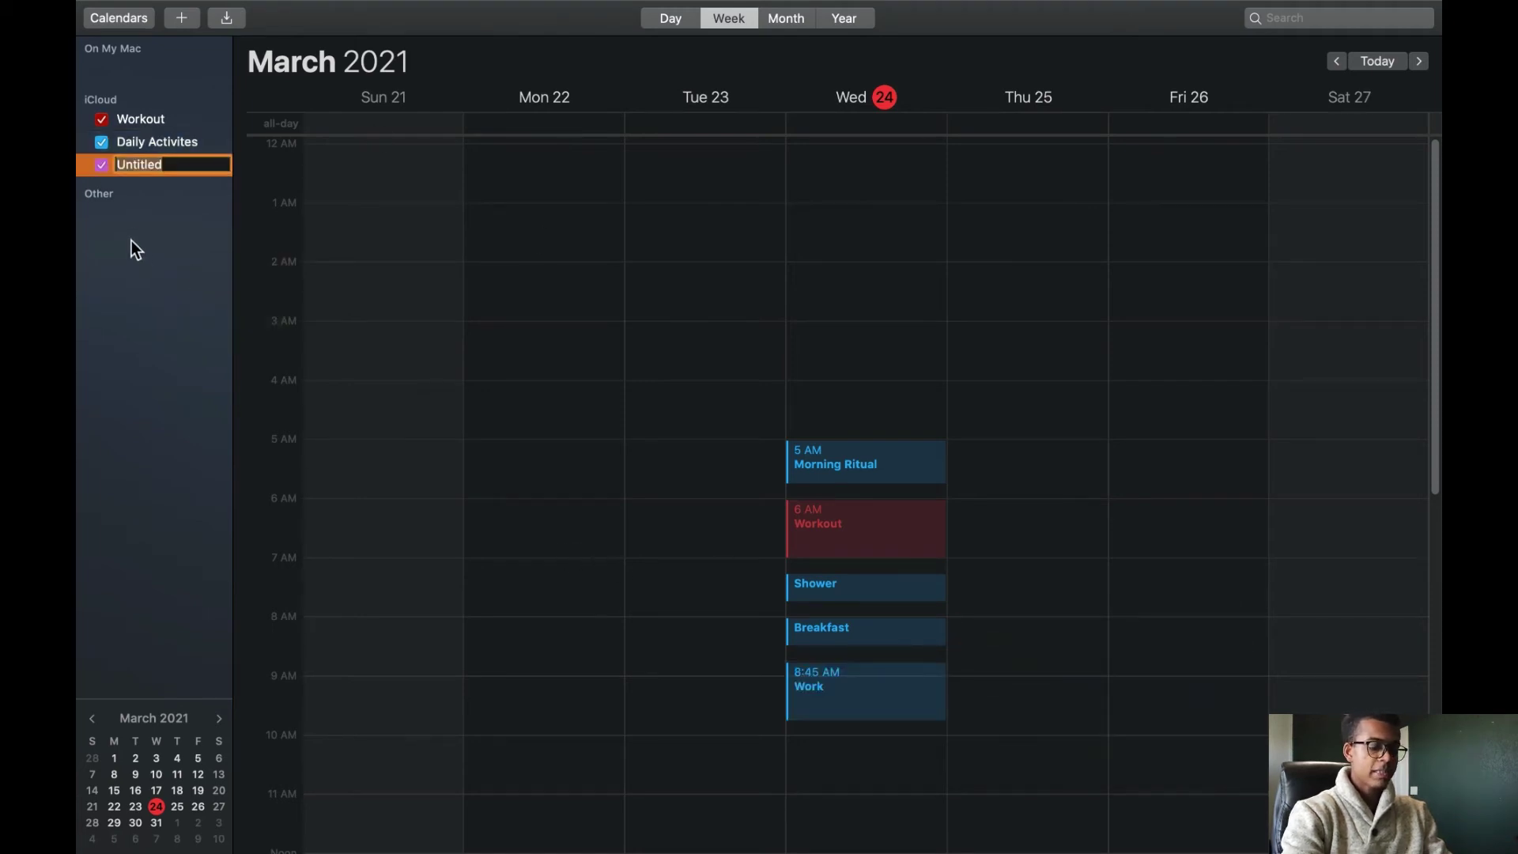
{"action": "type", "text": "Work"}
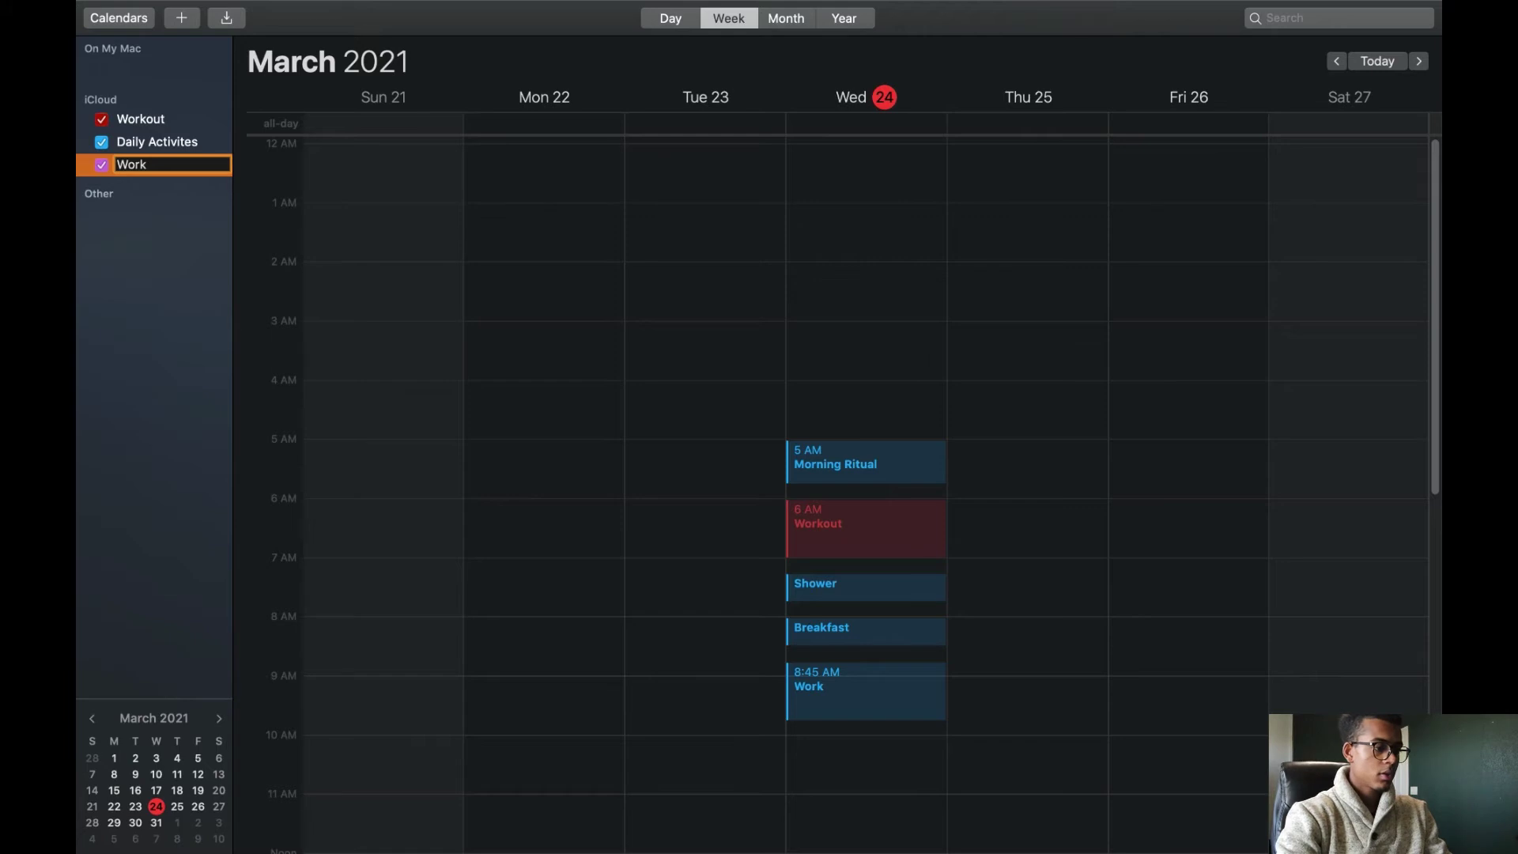
{"action": "key", "text": "Return"}
{"action": "left_click", "coordinate": [146, 163]}
{"action": "left_click", "coordinate": [147, 163]}
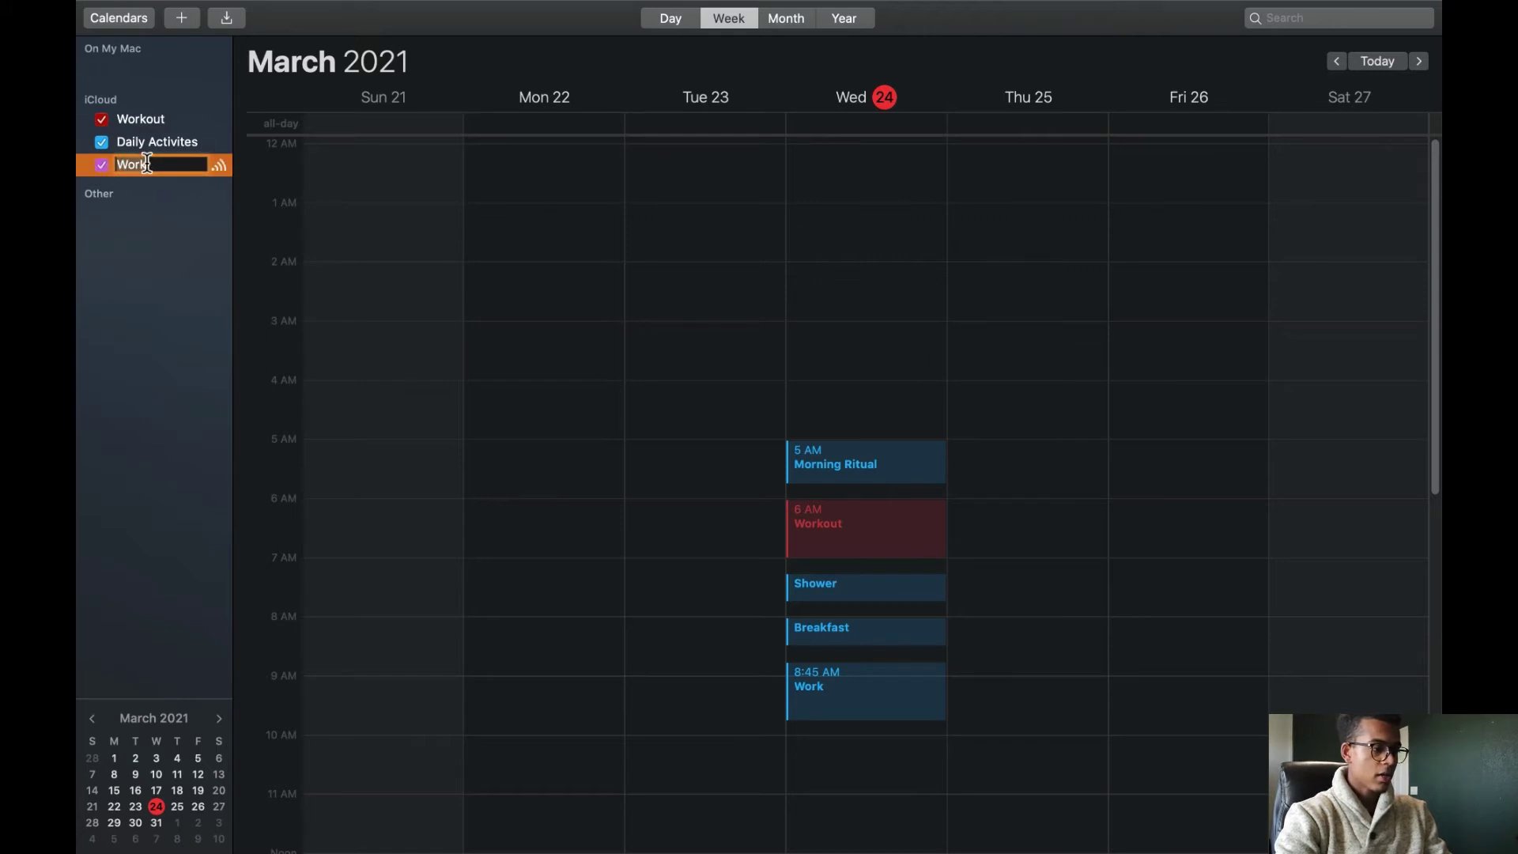
Step: Change the Work calendar's colour to orange
{"action": "right_click", "coordinate": [100, 169]}
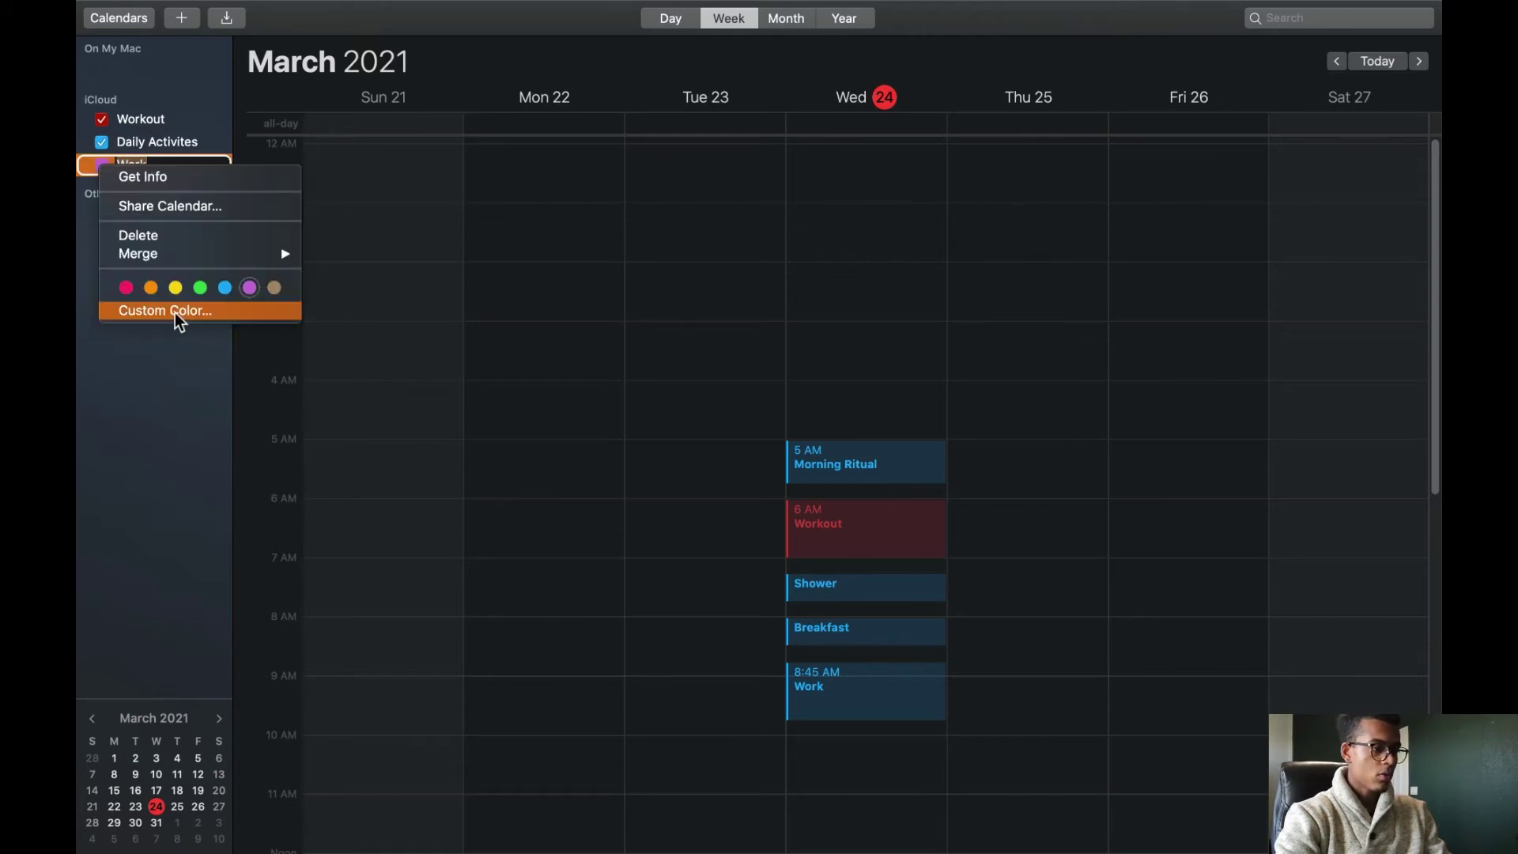
{"action": "left_click", "coordinate": [151, 286]}
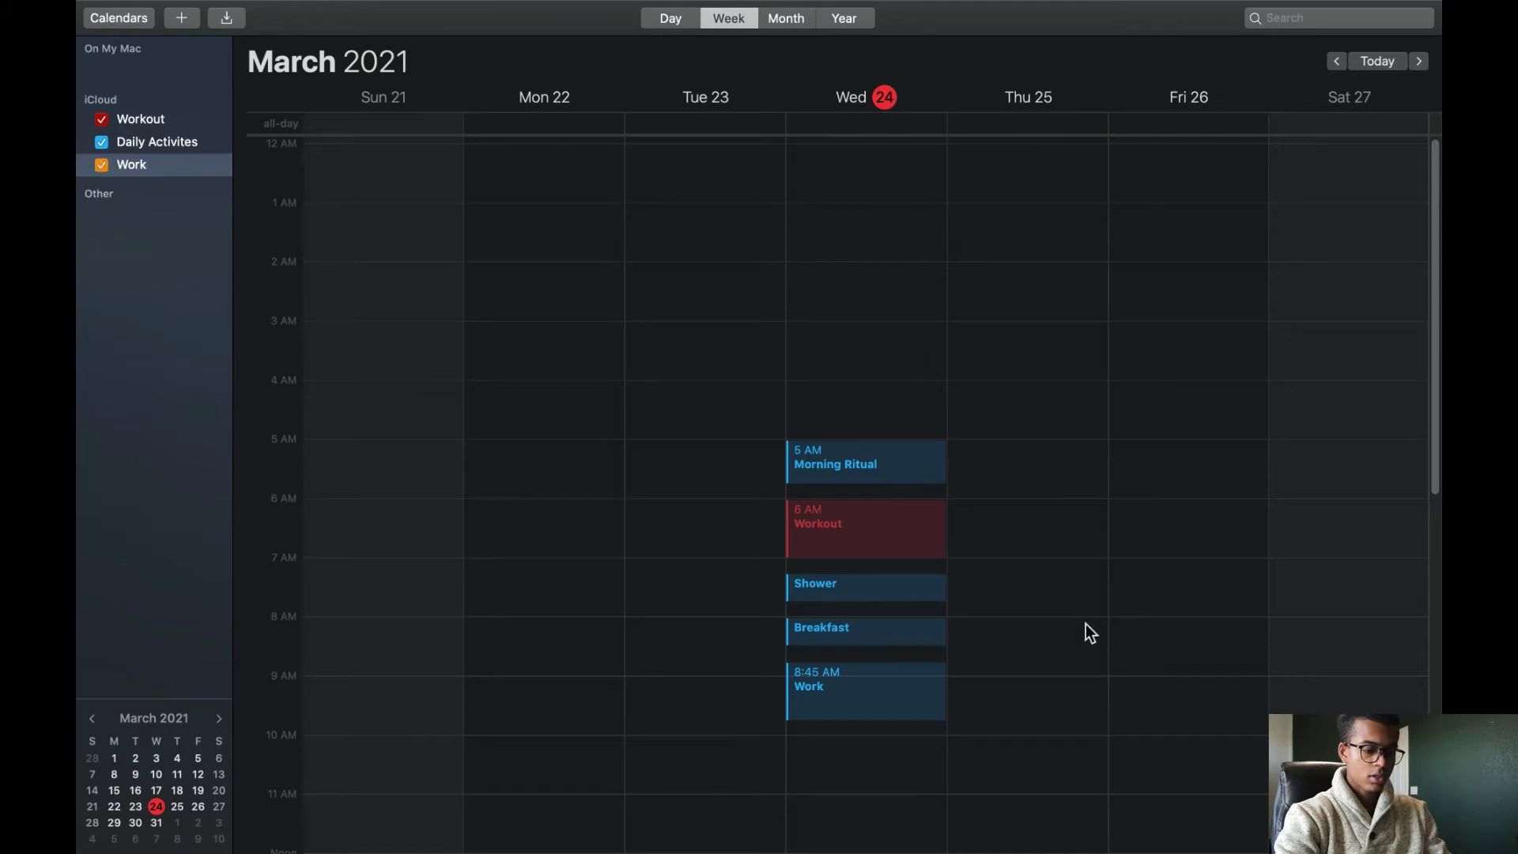
{"action": "left_click", "coordinate": [871, 690]}
Step: Move the 8:45 AM Work event onto the orange Work calendar
{"action": "right_click", "coordinate": [871, 691]}
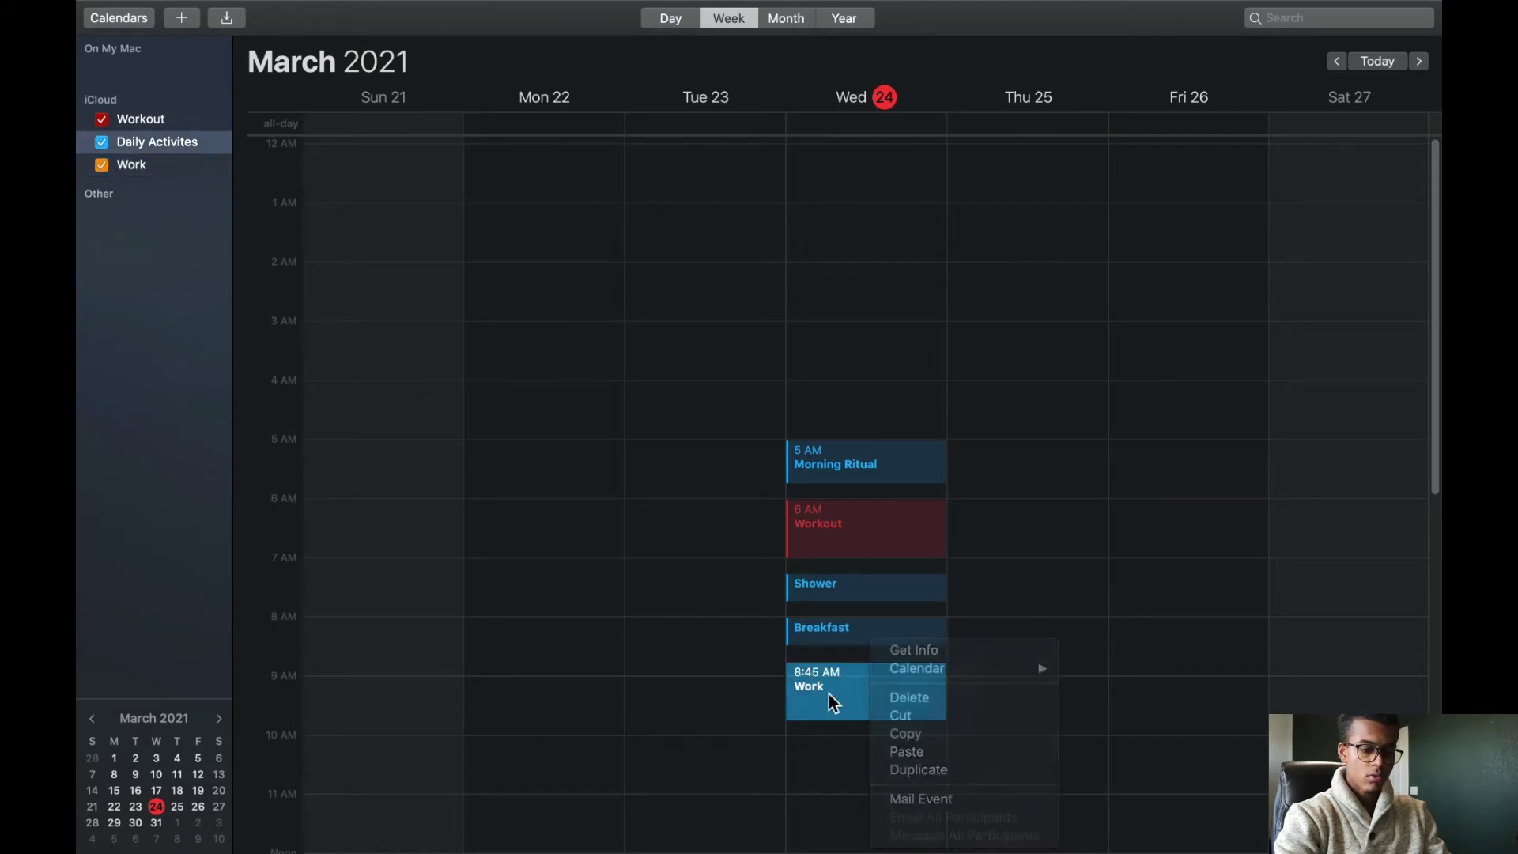
{"action": "left_click", "coordinate": [913, 649]}
{"action": "left_click", "coordinate": [1200, 637]}
{"action": "left_click", "coordinate": [1196, 654]}
{"action": "left_click", "coordinate": [960, 264]}
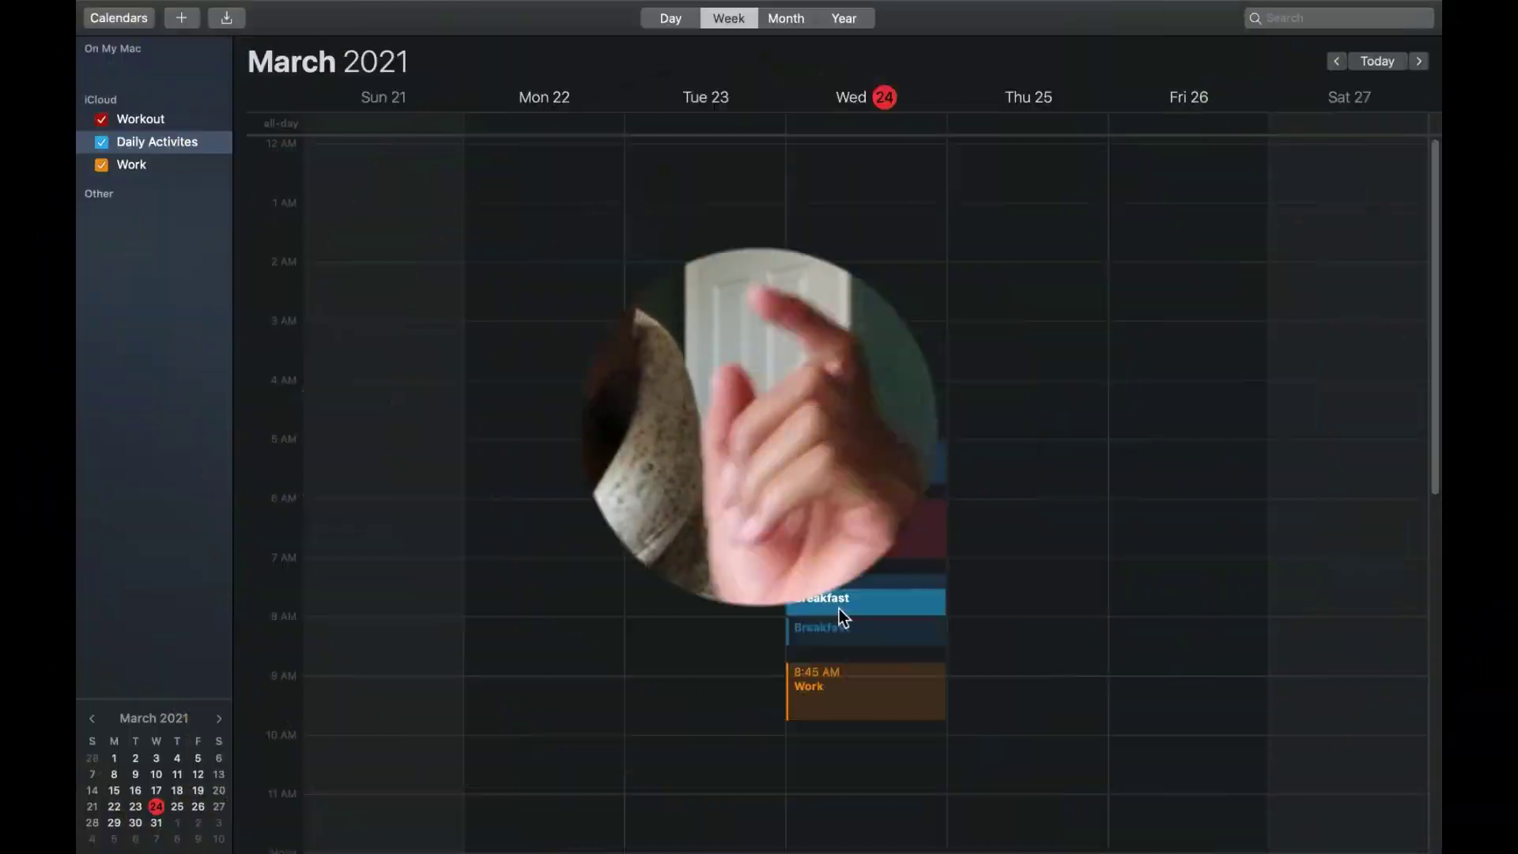
Step: Shift Breakfast slightly earlier and duplicate the Work event
{"action": "left_click_drag", "start_coordinate": [842, 616], "coordinate": [821, 664]}
{"action": "left_click", "coordinate": [823, 675]}
{"action": "key", "text": "super+d"}
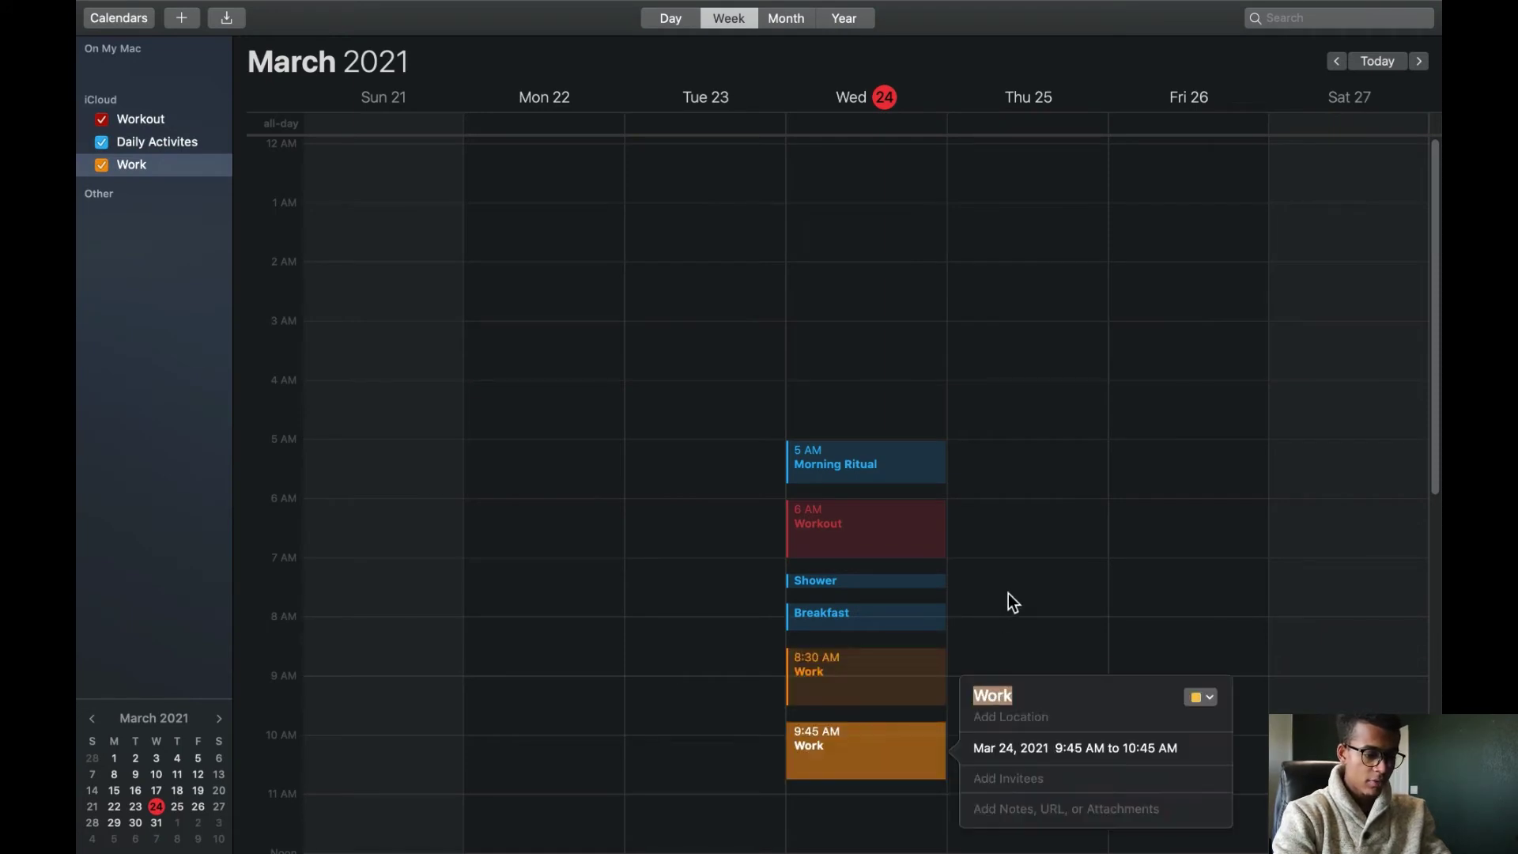
{"action": "left_click", "coordinate": [1008, 603]}
{"action": "scroll", "coordinate": [880, 658], "scroll_direction": "down", "scroll_amount": 3}
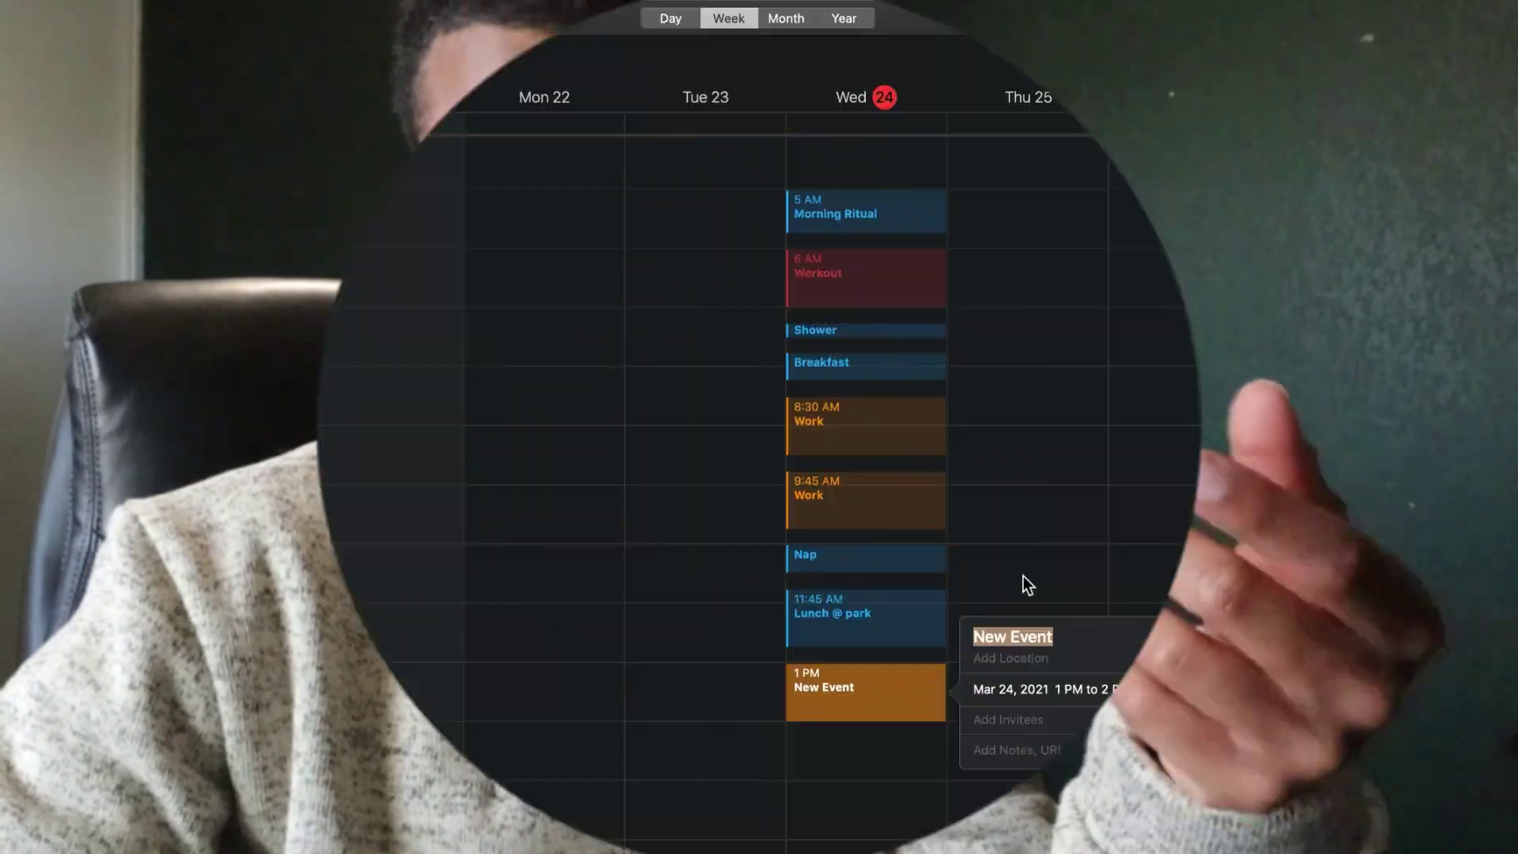
Step: Title the copied event Work and add another Work event starting at 2:15 PM Wednesday
{"action": "type", "text": "Work"}
{"action": "key", "text": "Return"}
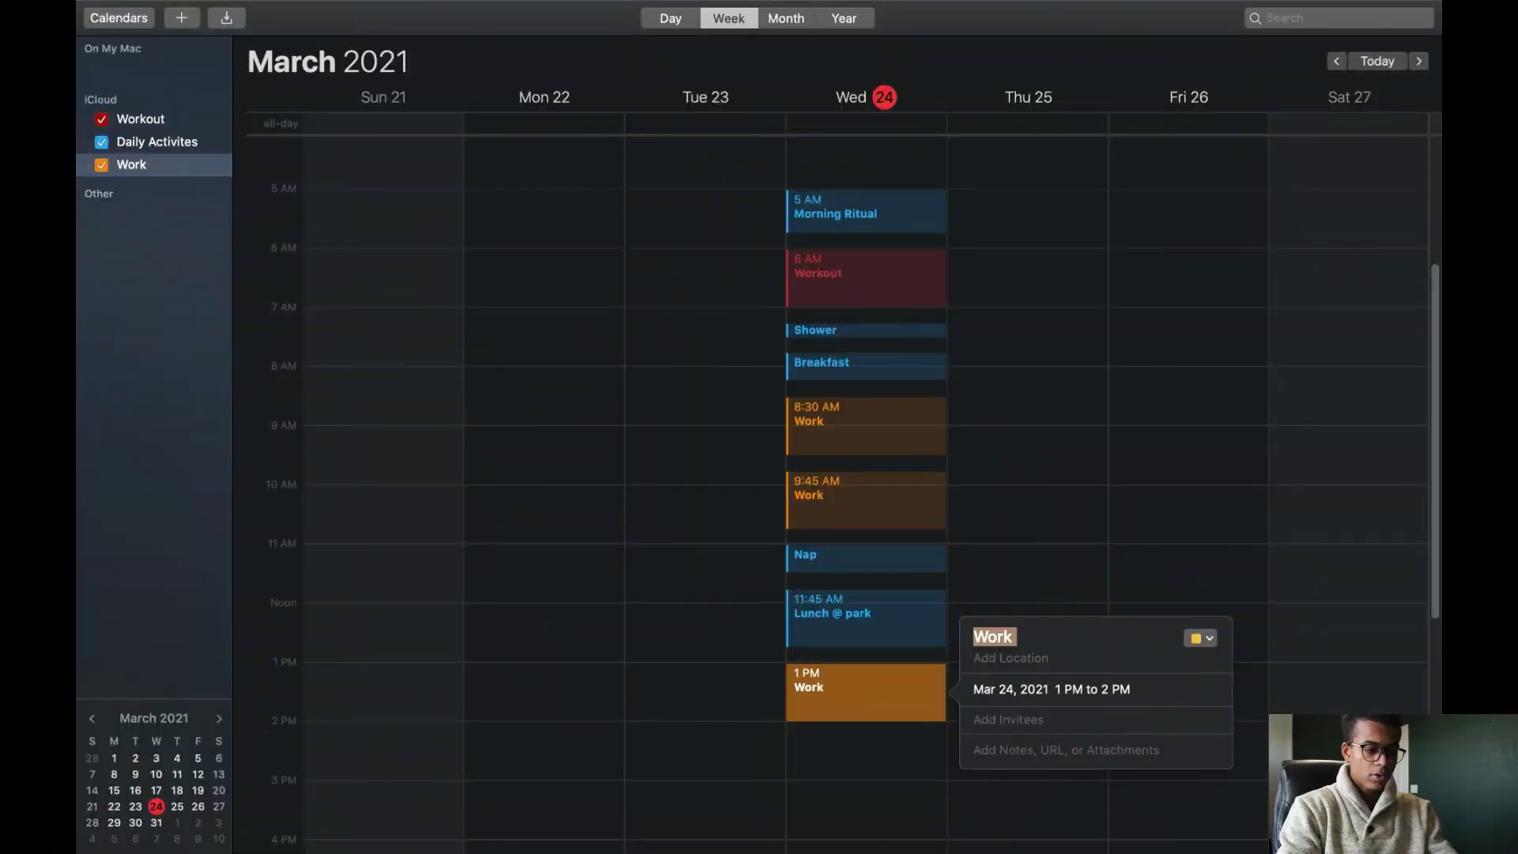
{"action": "left_click", "coordinate": [991, 357]}
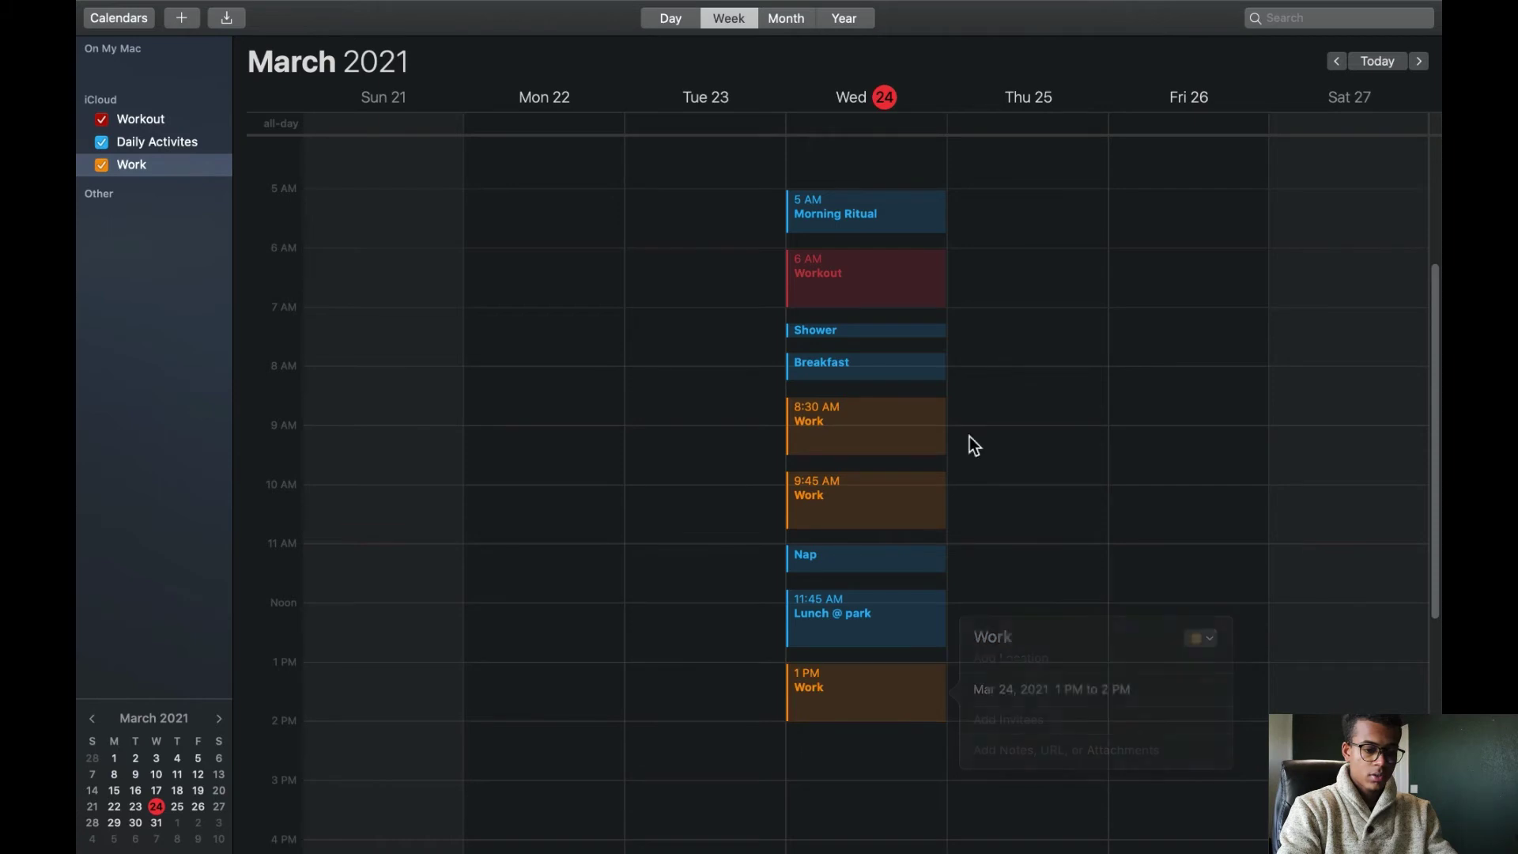
{"action": "scroll", "coordinate": [925, 545], "scroll_direction": "down", "scroll_amount": 3}
{"action": "double_click", "coordinate": [841, 665]}
{"action": "left_click_drag", "start_coordinate": [839, 700], "coordinate": [838, 672]}
{"action": "type", "text": "Work"}
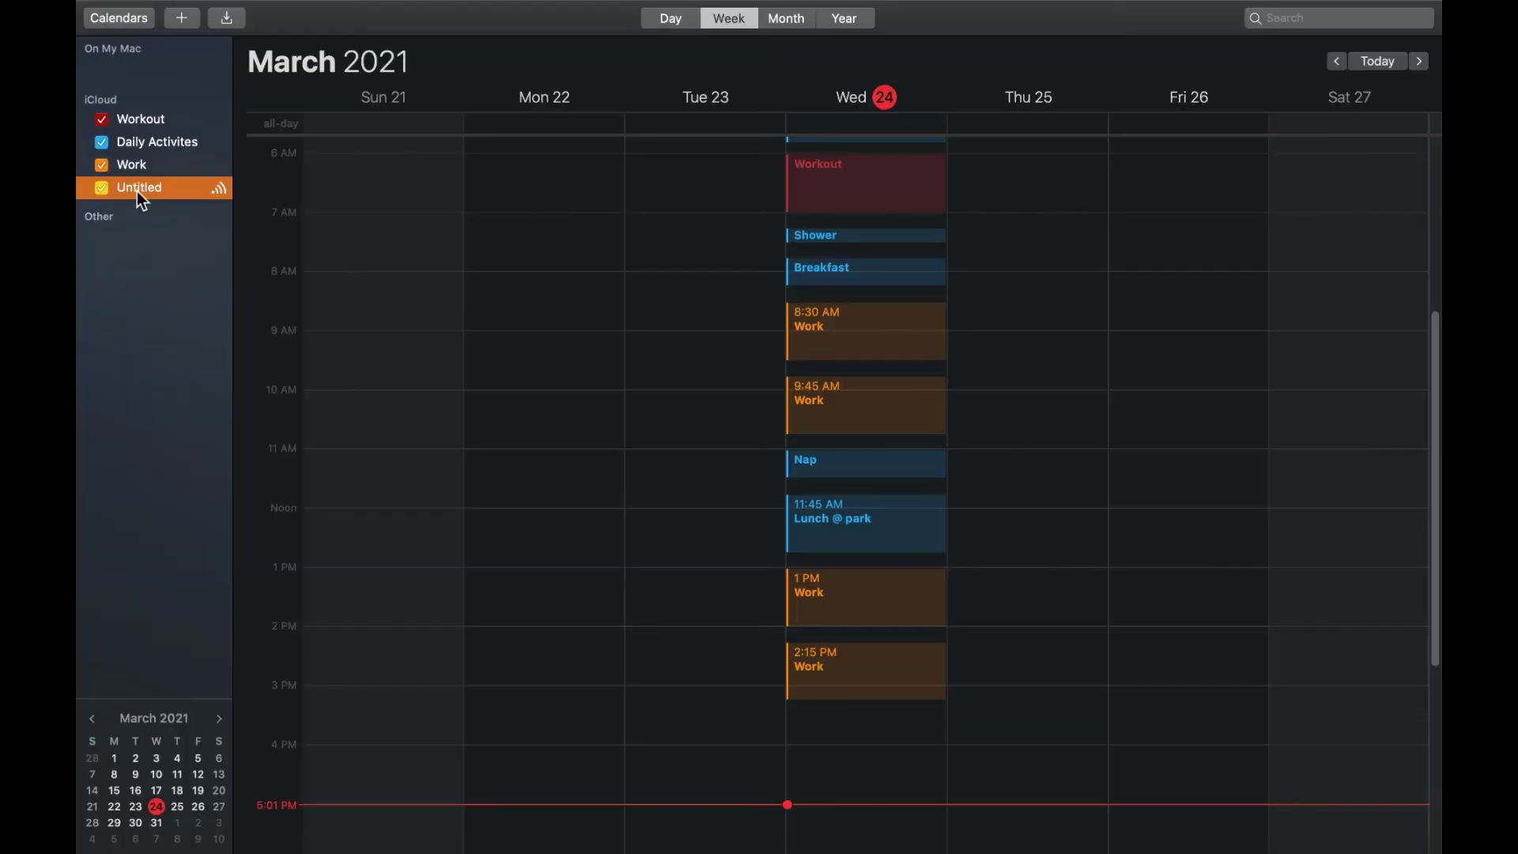
Step: Name the new calendar To- Do List and add a 3:30–6 PM 'To - do' event Wednesday
{"action": "type", "text": "To- Do List"}
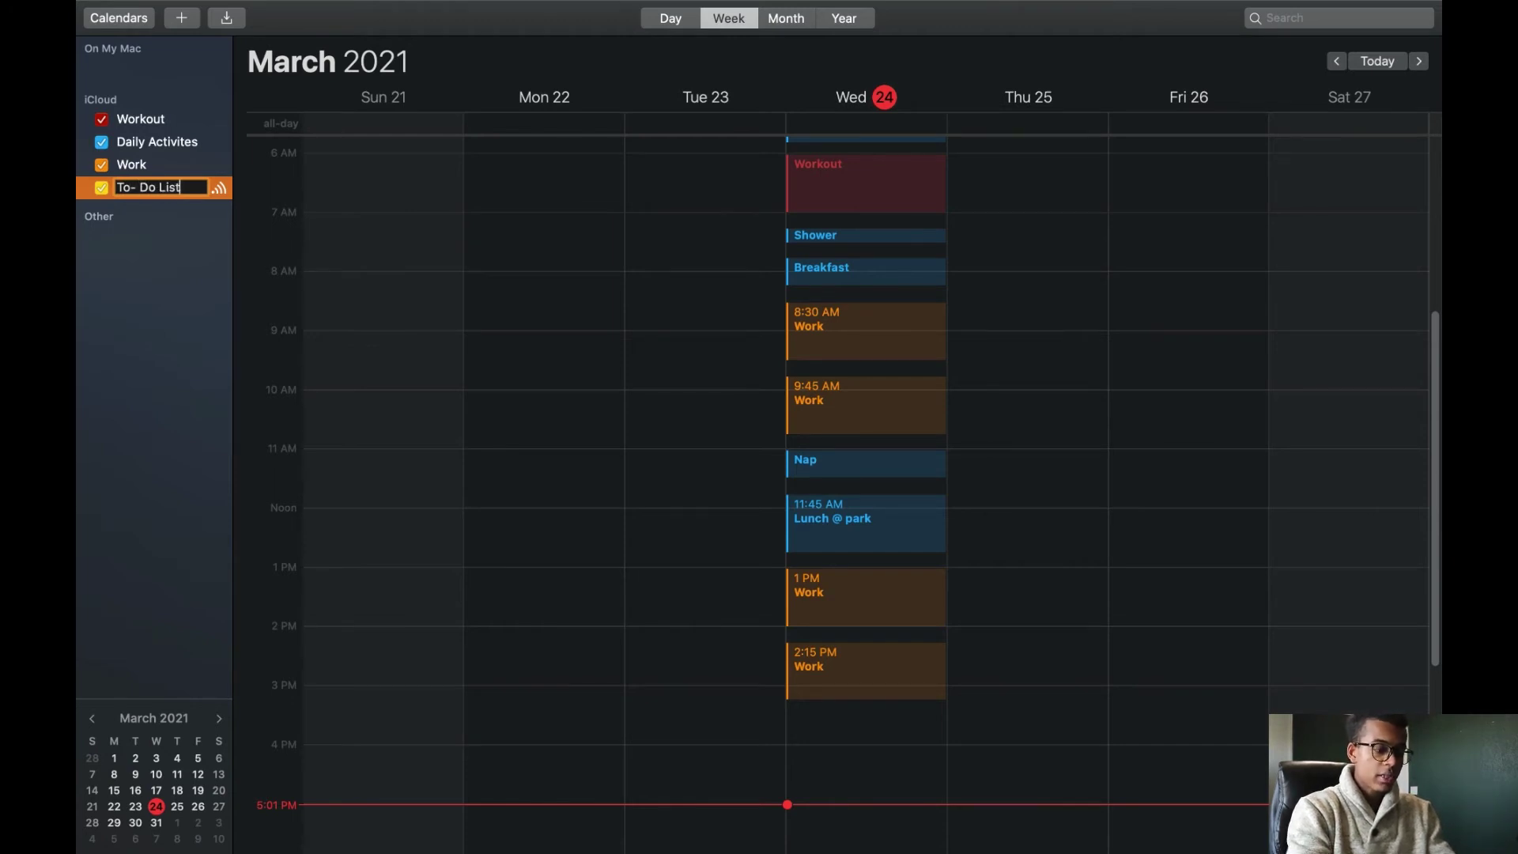
{"action": "key", "text": "Return"}
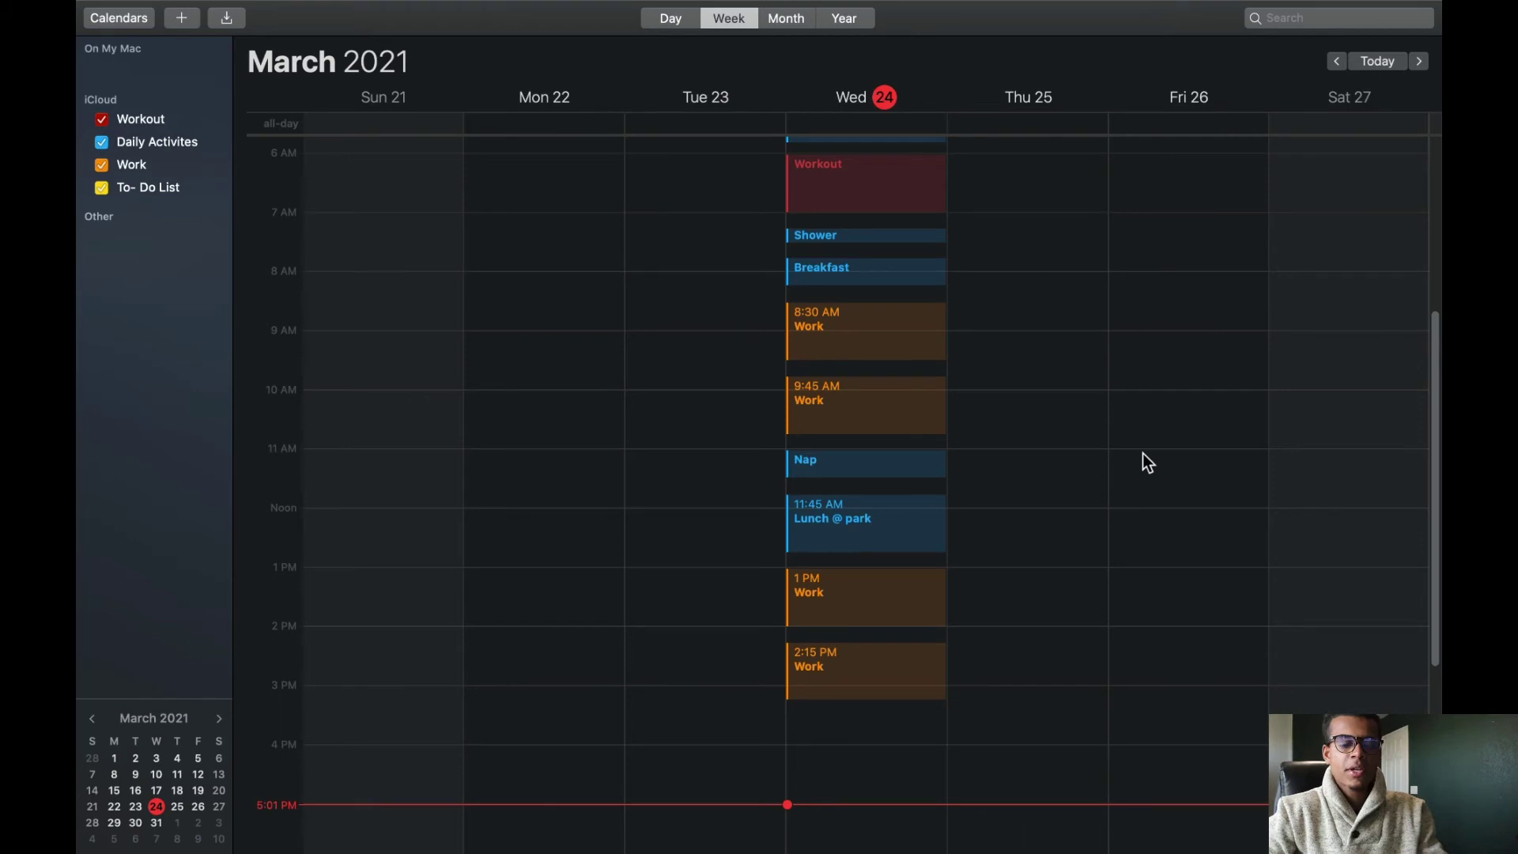
{"action": "scroll", "coordinate": [1143, 454], "scroll_direction": "down", "scroll_amount": 5}
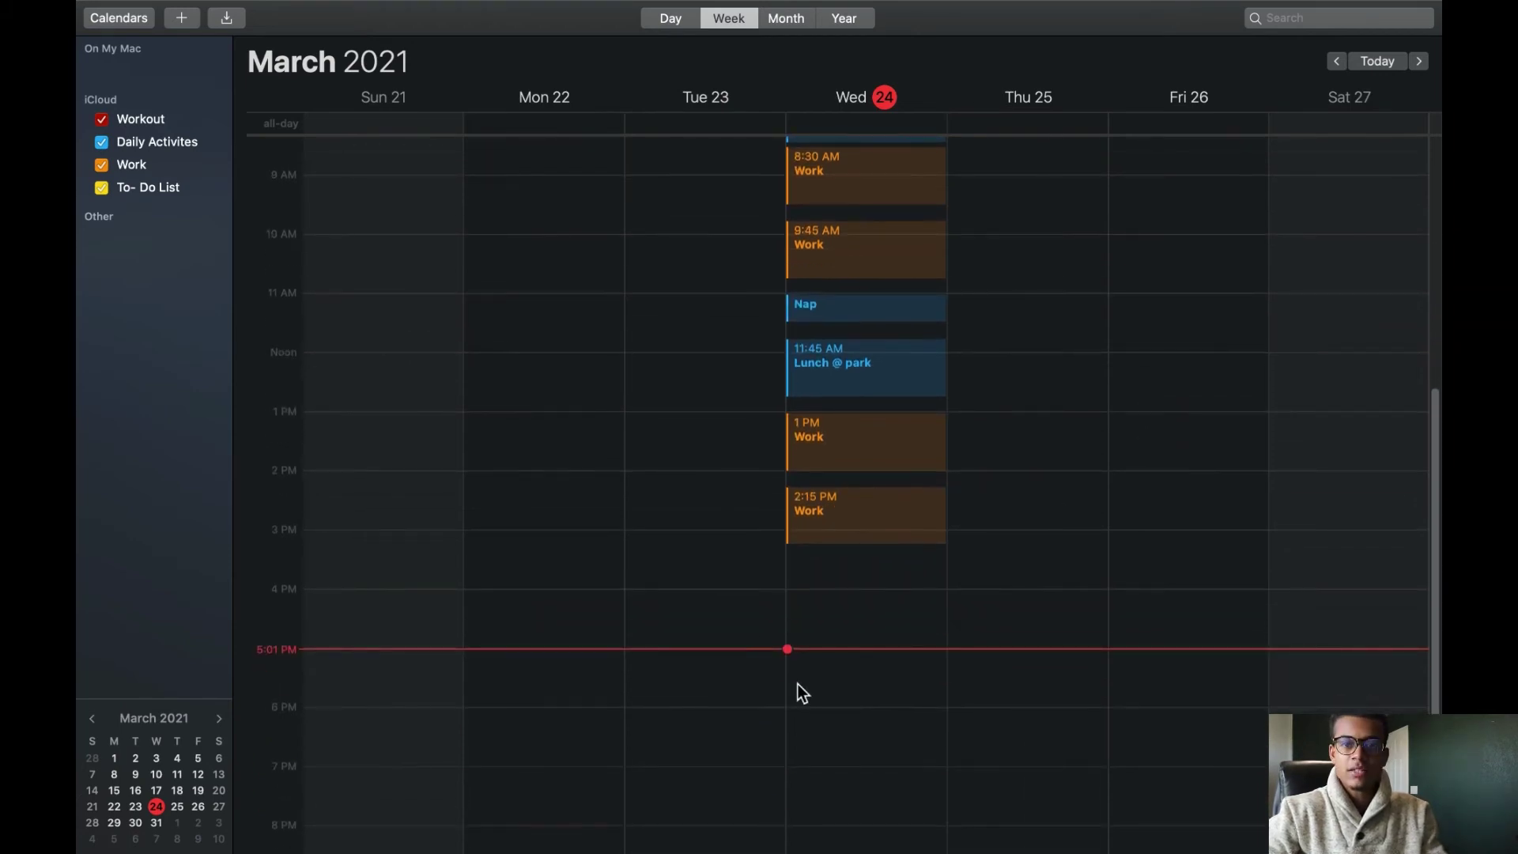
{"action": "double_click", "coordinate": [816, 582]}
{"action": "left_click_drag", "start_coordinate": [818, 592], "coordinate": [817, 572]}
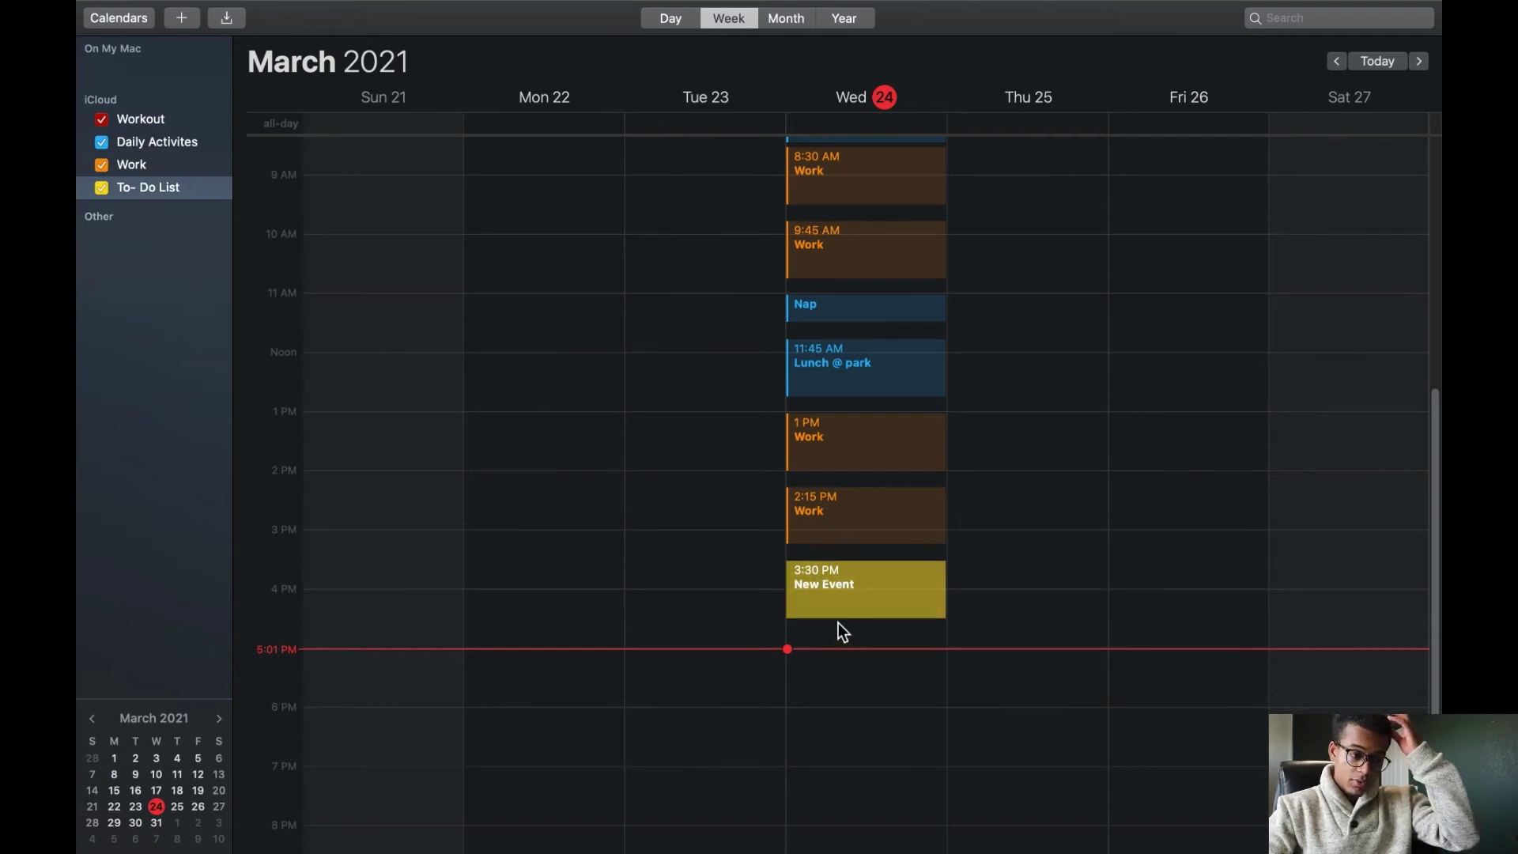
{"action": "left_click_drag", "start_coordinate": [839, 618], "coordinate": [822, 715]}
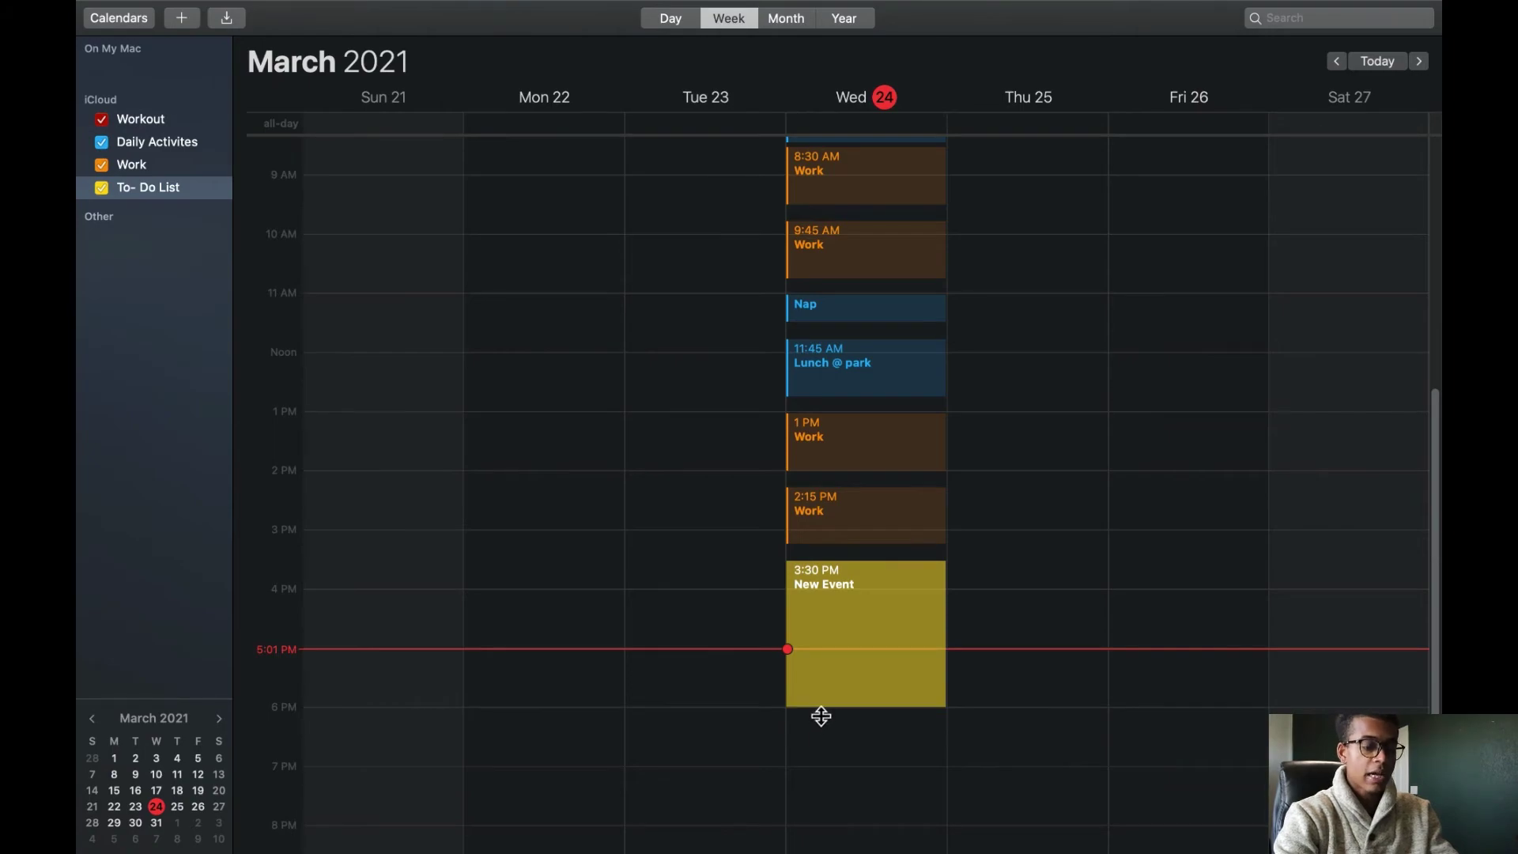
{"action": "type", "text": "To - do list"}
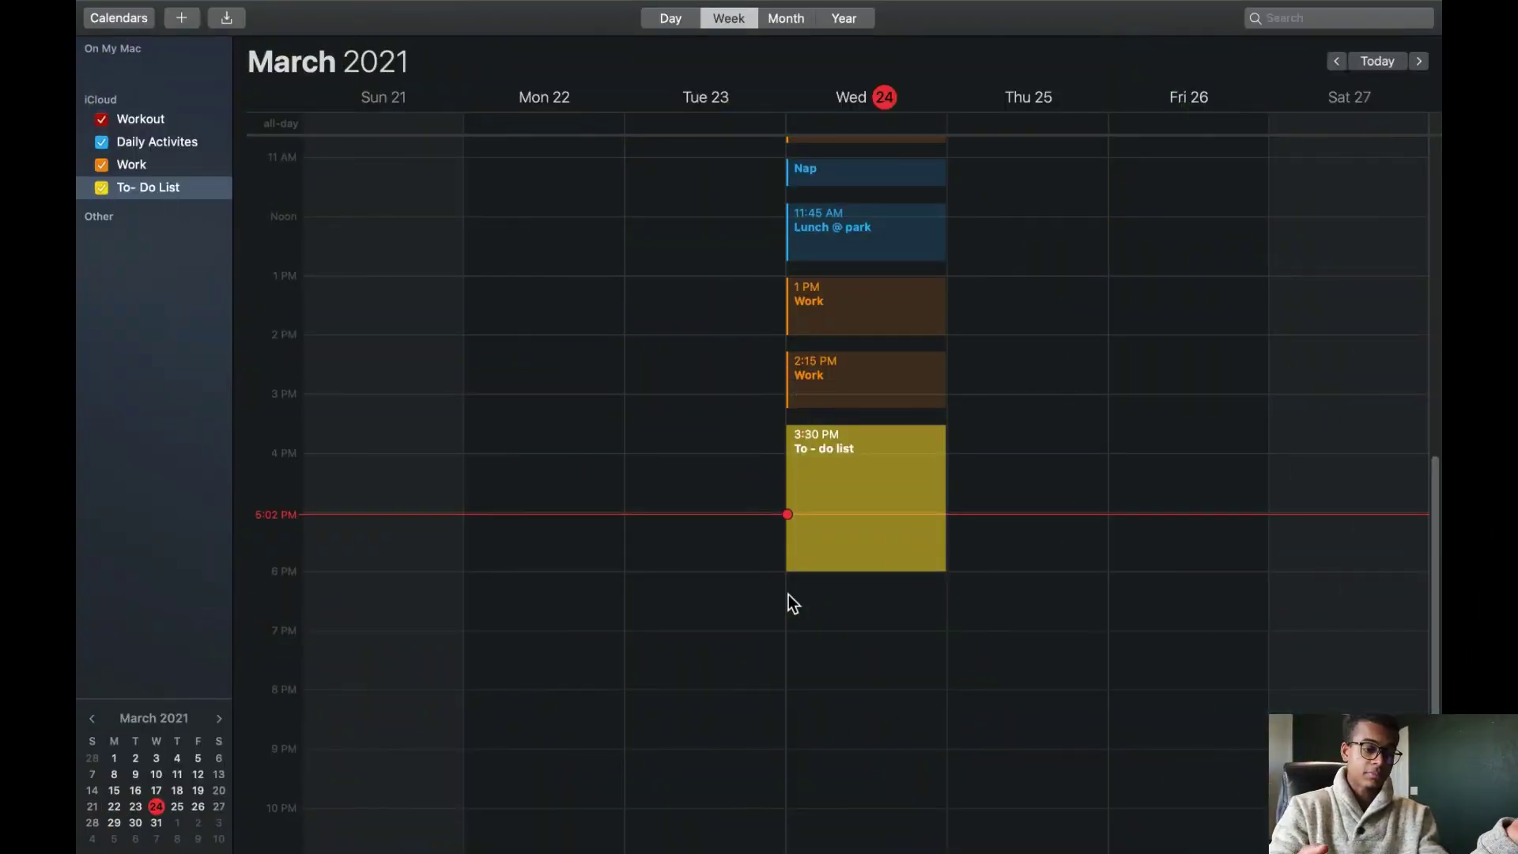
Step: Add a 6:15 PM Dinner event on Wednesday in the Daily Activites calendar
{"action": "double_click", "coordinate": [822, 605]}
{"action": "mouse_move", "coordinate": [822, 626]}
{"action": "left_mouse_down"}
{"action": "mouse_move", "coordinate": [826, 593]}
{"action": "mouse_move", "coordinate": [829, 608]}
{"action": "left_mouse_up"}
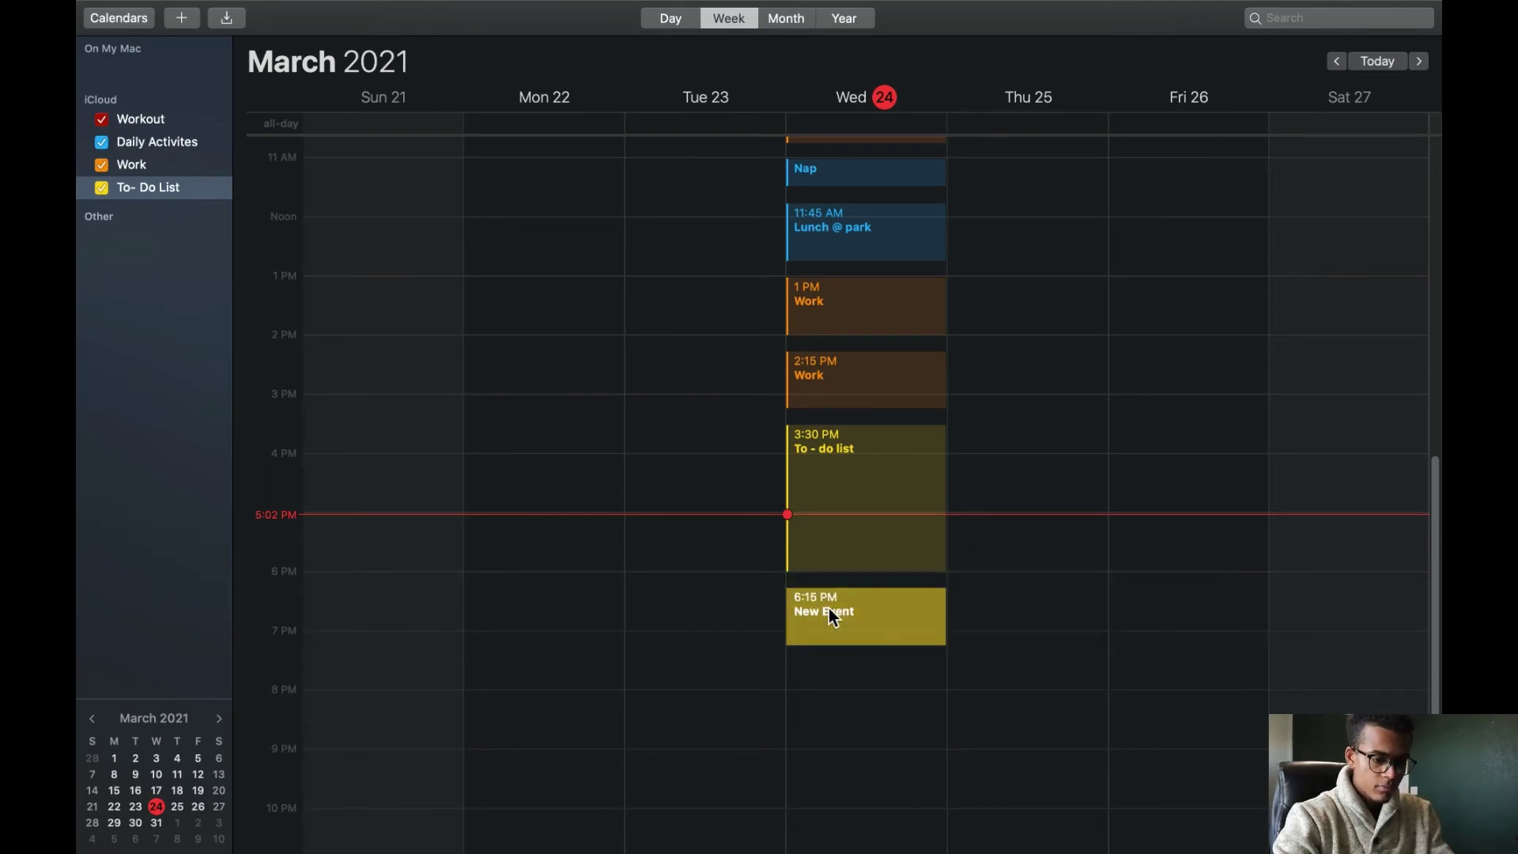
{"action": "double_click", "coordinate": [829, 609]}
{"action": "left_click", "coordinate": [1194, 563]}
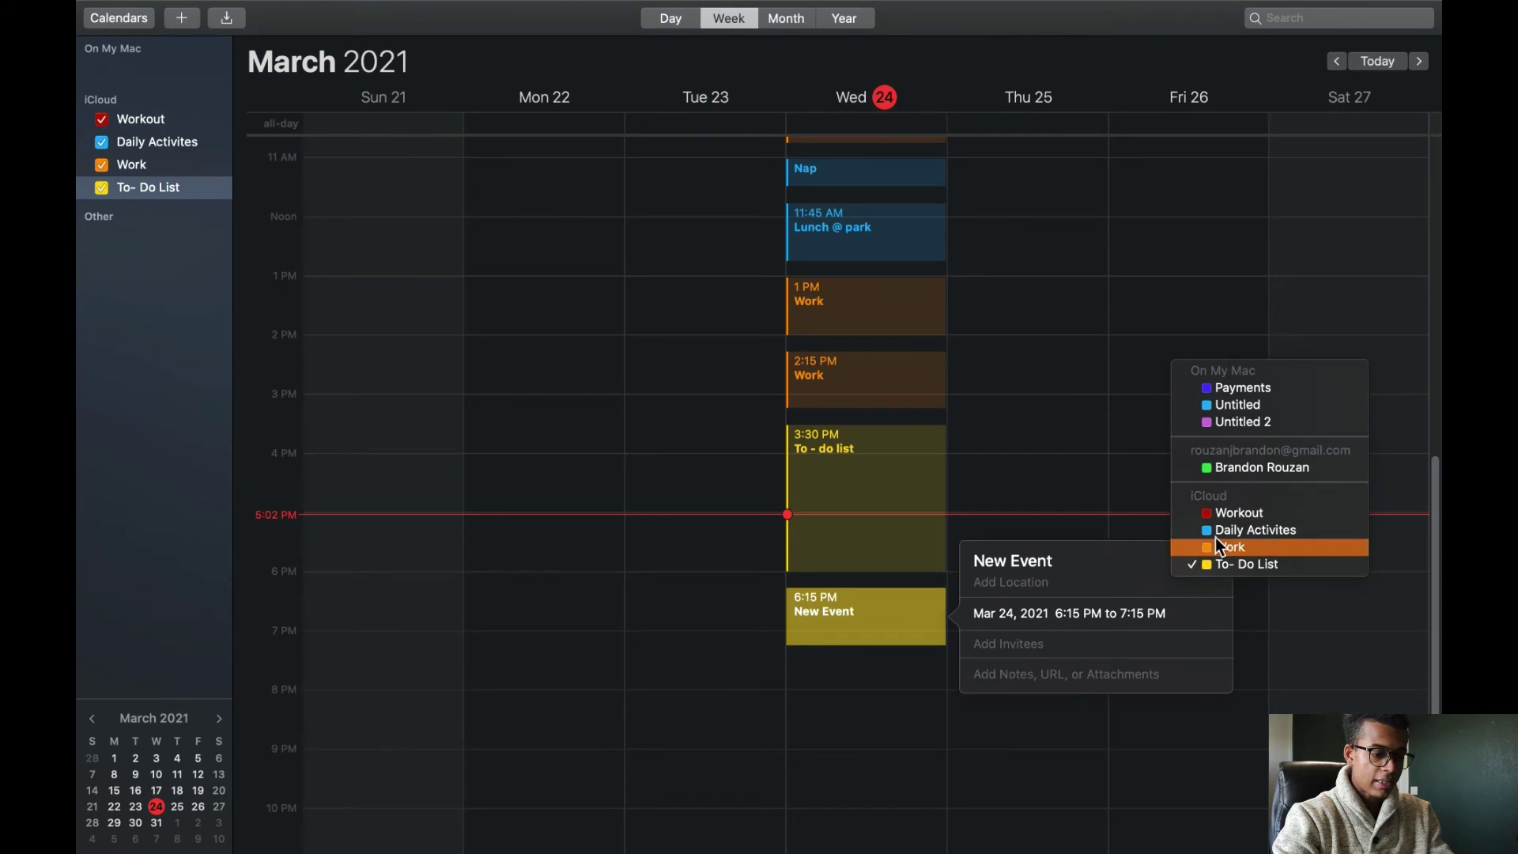
{"action": "left_click", "coordinate": [1225, 531]}
{"action": "type", "text": "Dinner"}
{"action": "key", "text": "Return"}
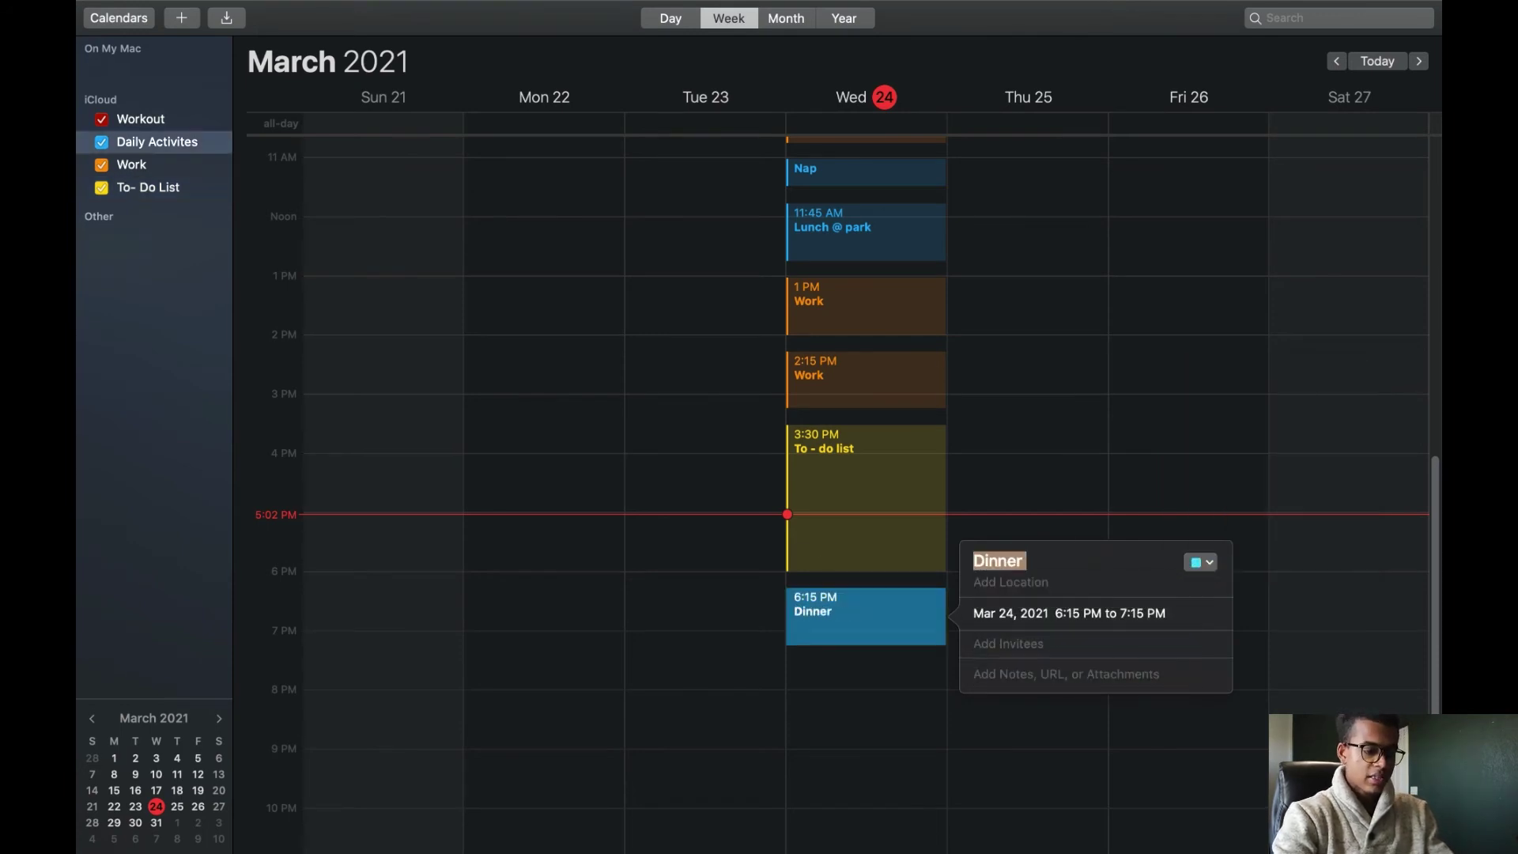
{"action": "left_click", "coordinate": [1042, 277]}
{"action": "scroll", "coordinate": [1043, 276], "scroll_direction": "up", "scroll_amount": 10}
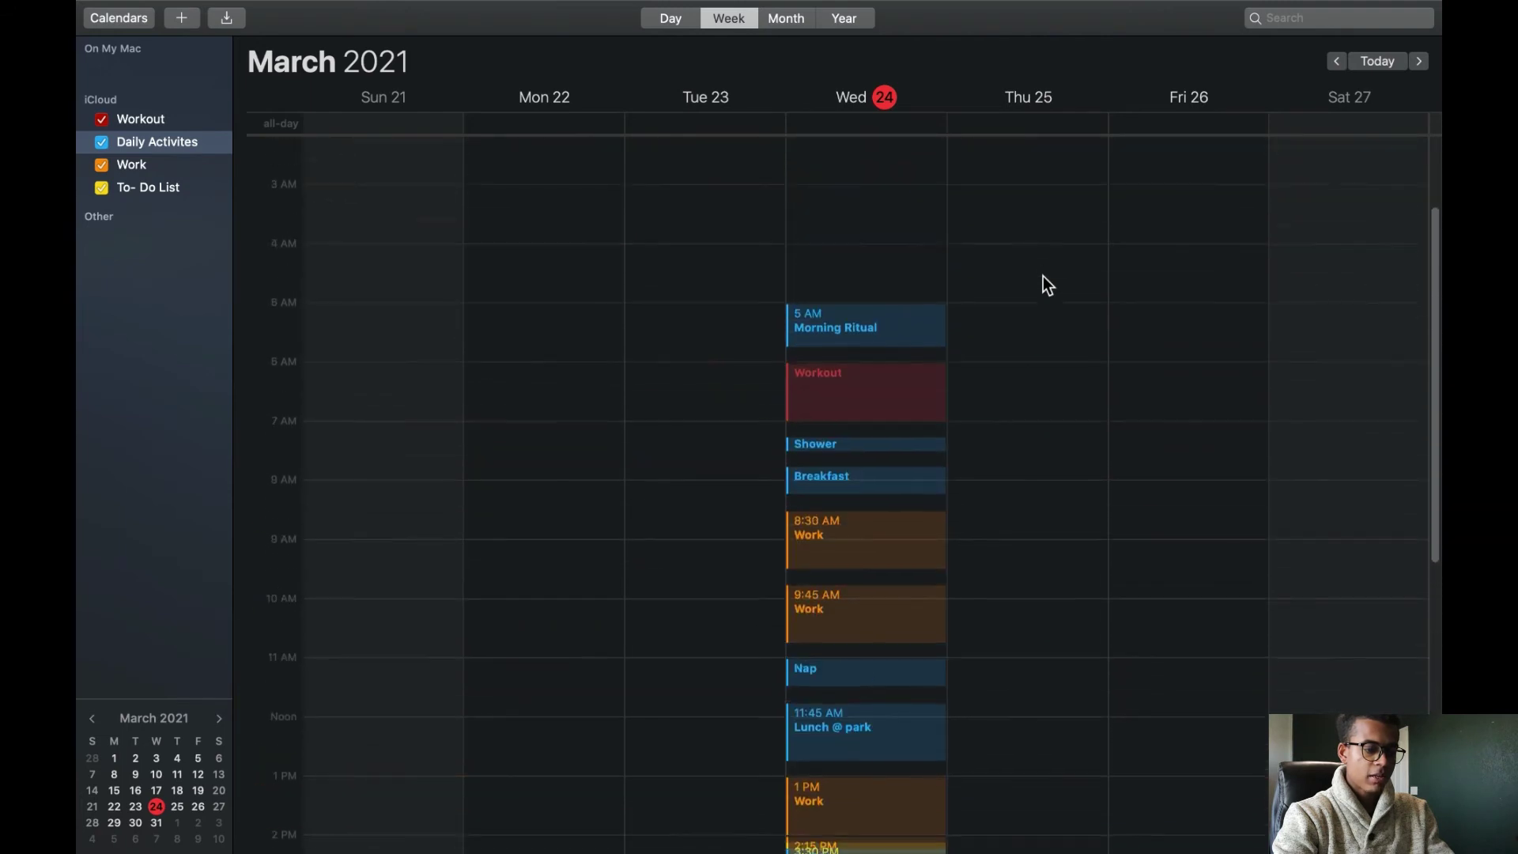
{"action": "scroll", "coordinate": [1043, 277], "scroll_direction": "down", "scroll_amount": 8}
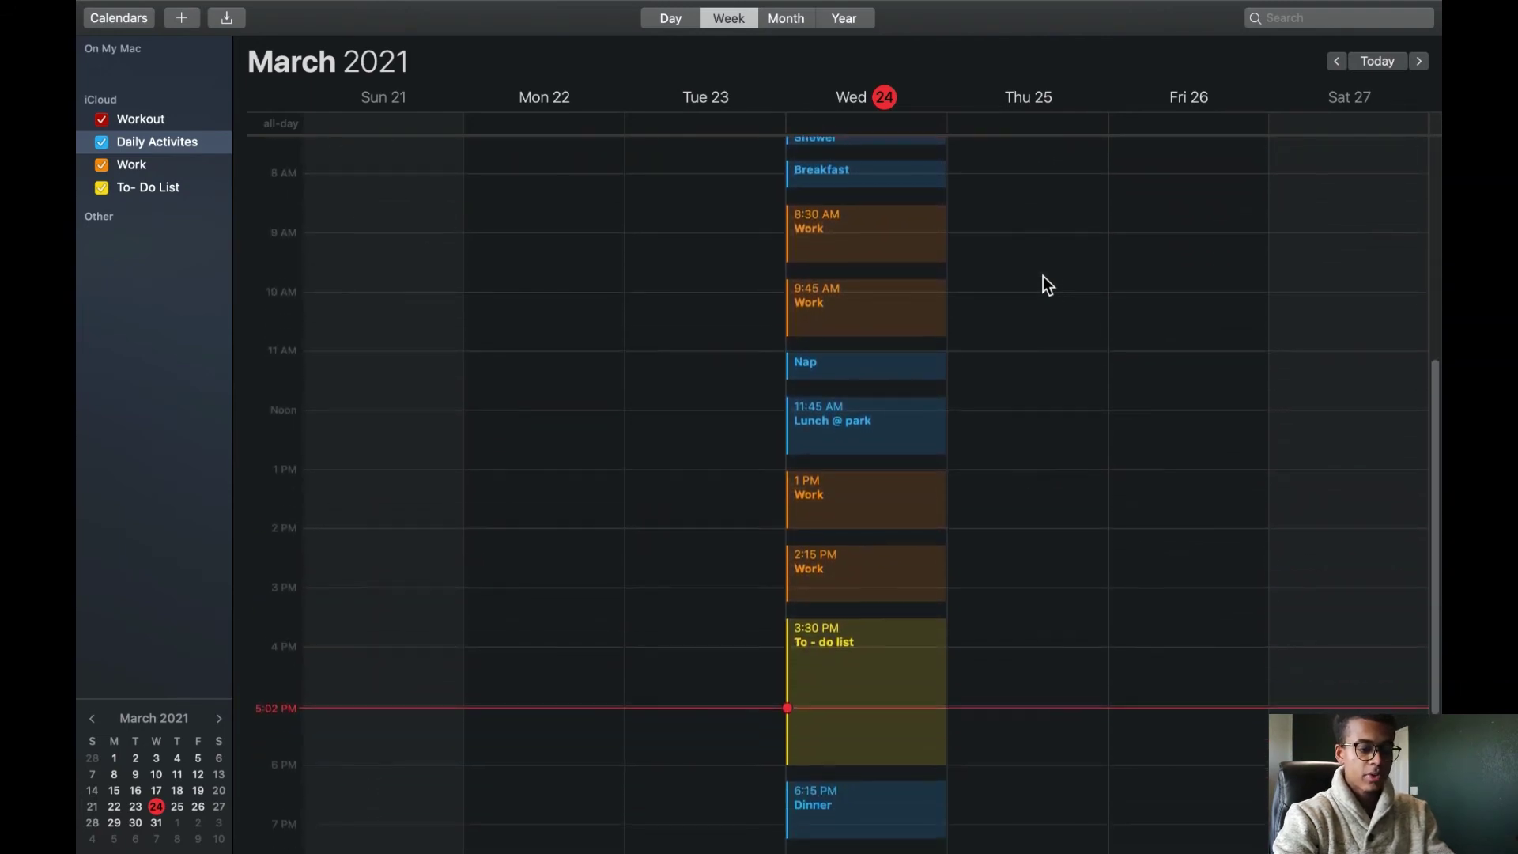
{"action": "scroll", "coordinate": [878, 501], "scroll_direction": "up", "scroll_amount": 2}
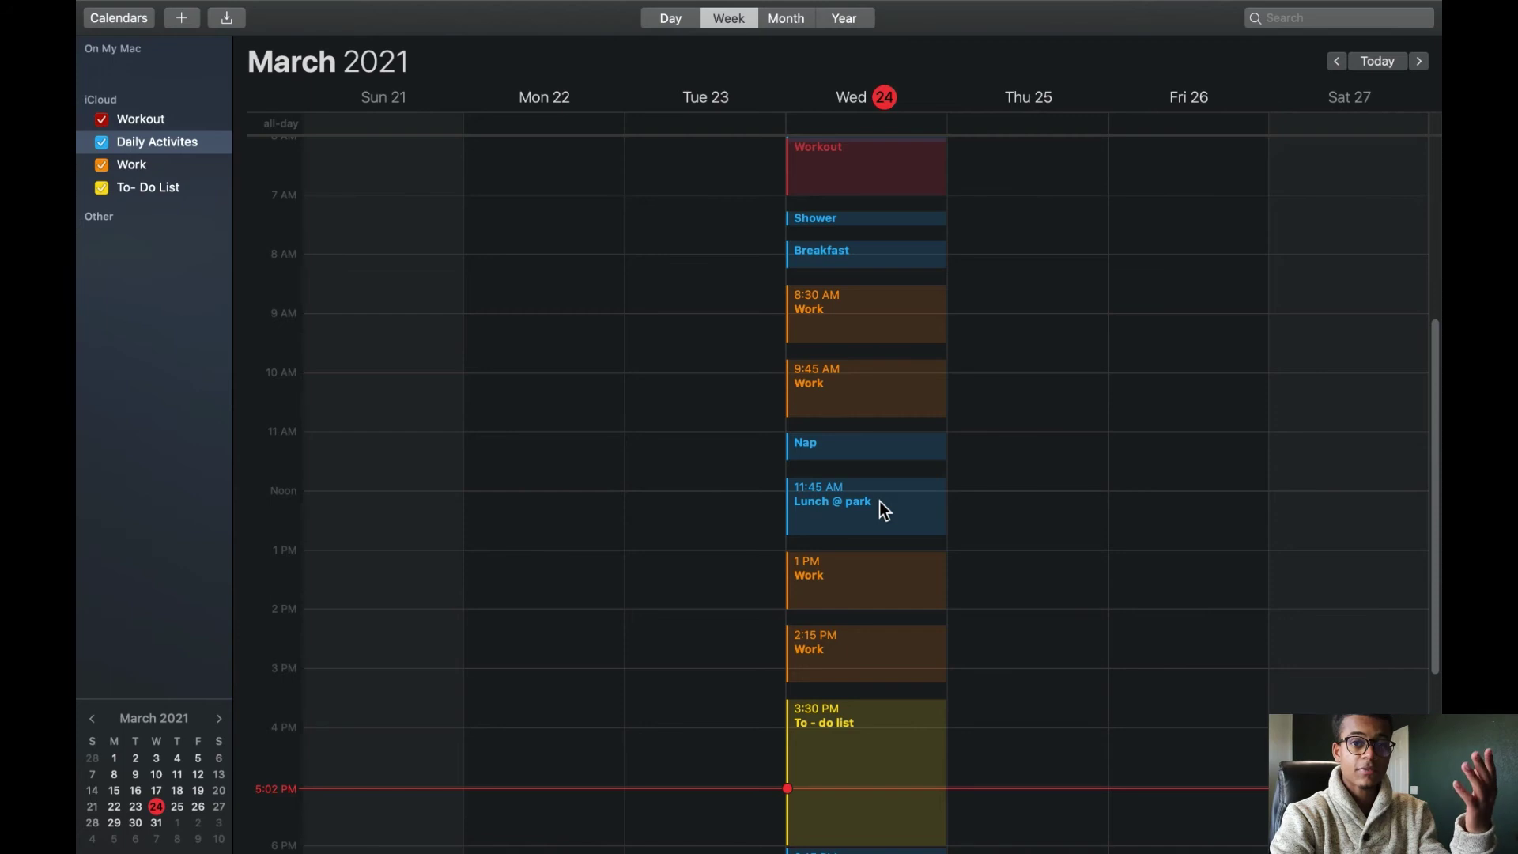
{"action": "scroll", "coordinate": [880, 503], "scroll_direction": "up", "scroll_amount": 3}
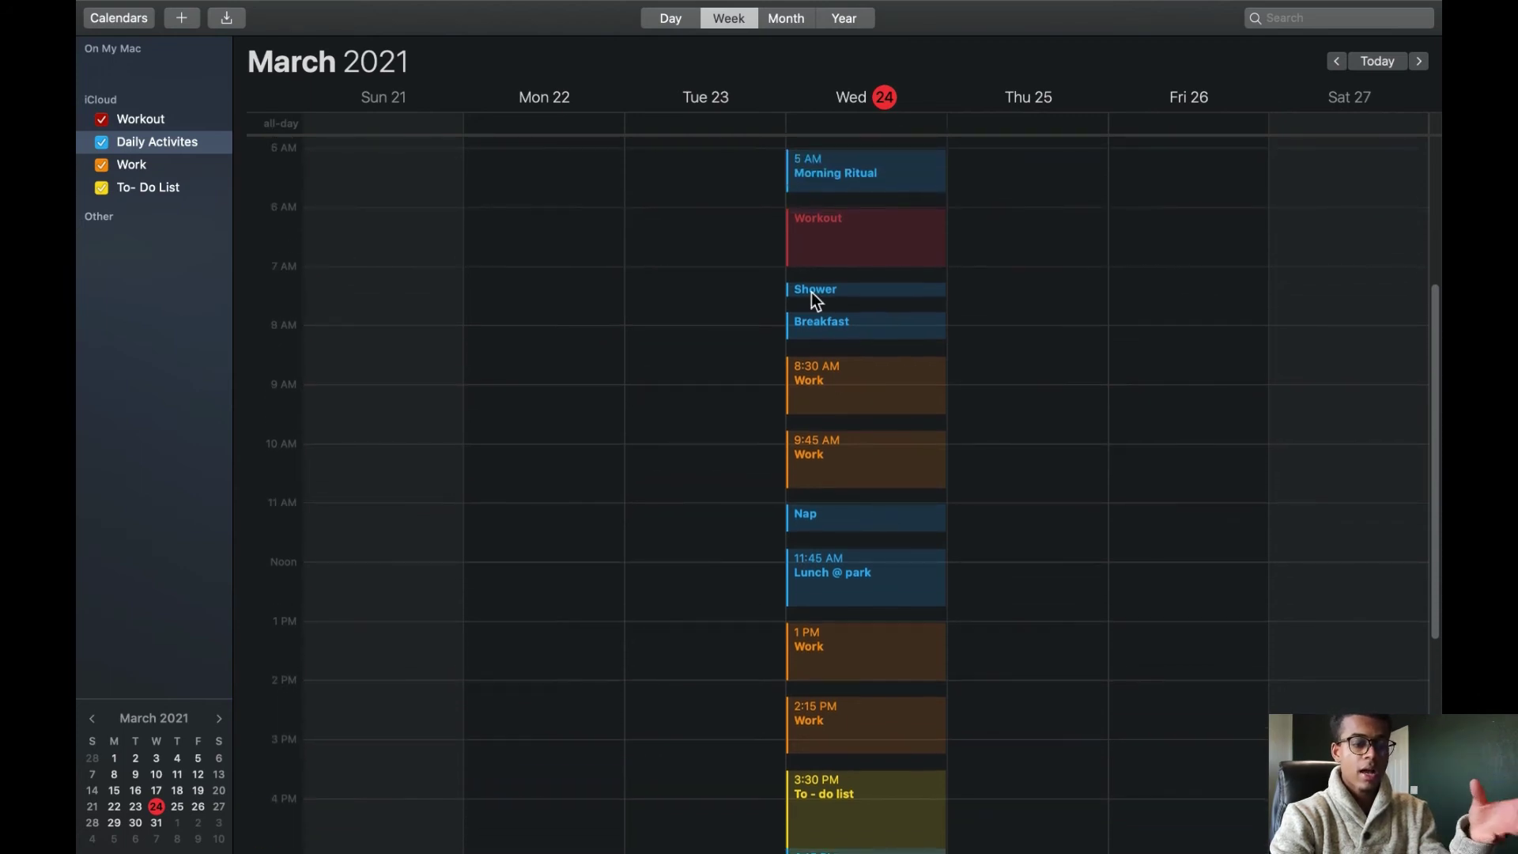
{"action": "scroll", "coordinate": [827, 321], "scroll_direction": "up", "scroll_amount": 3}
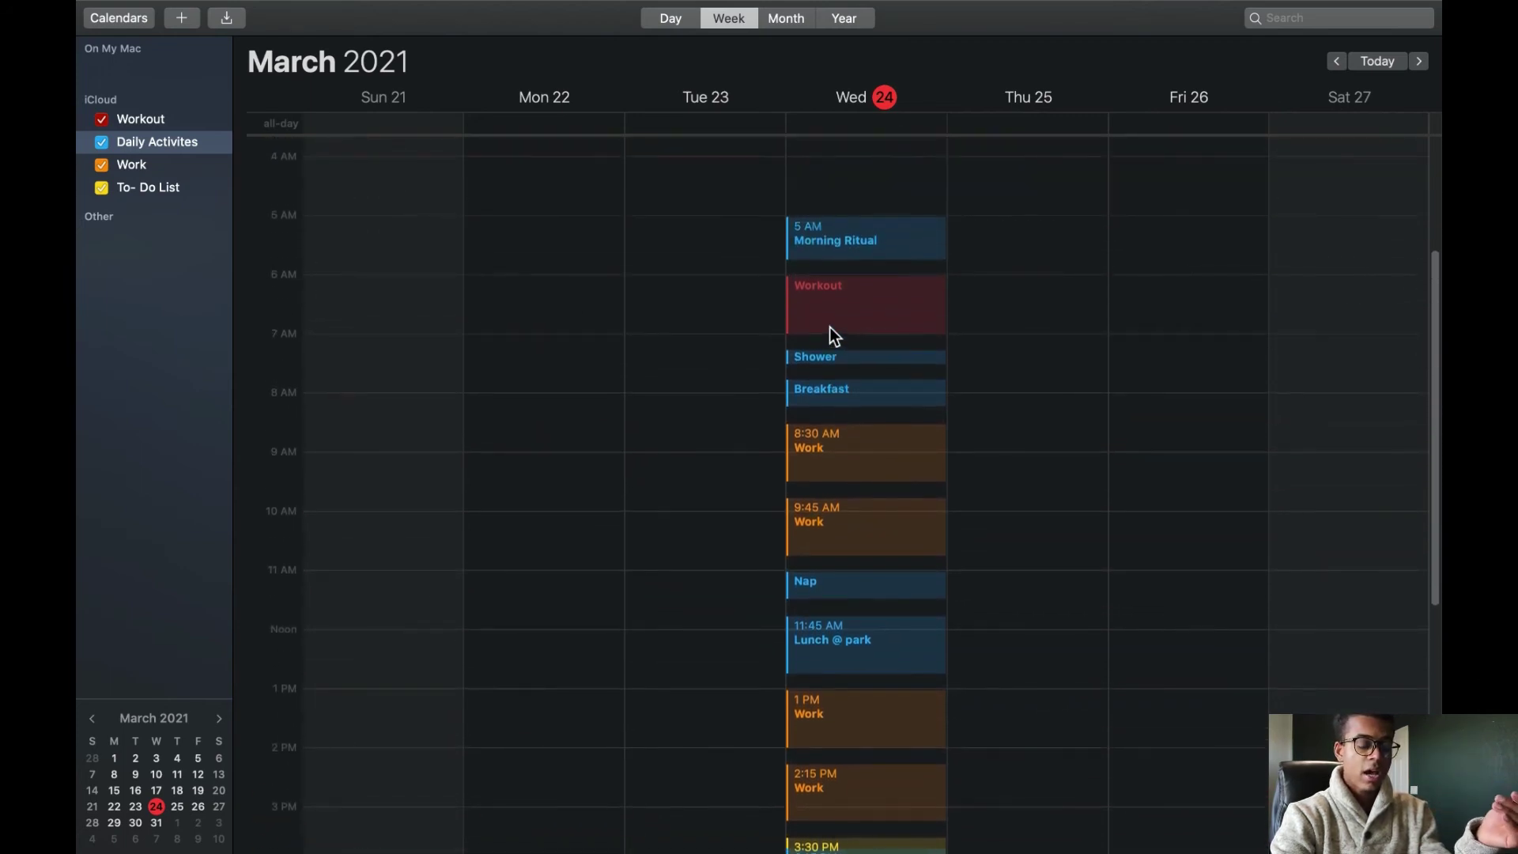
{"action": "scroll", "coordinate": [830, 327], "scroll_direction": "down", "scroll_amount": 10}
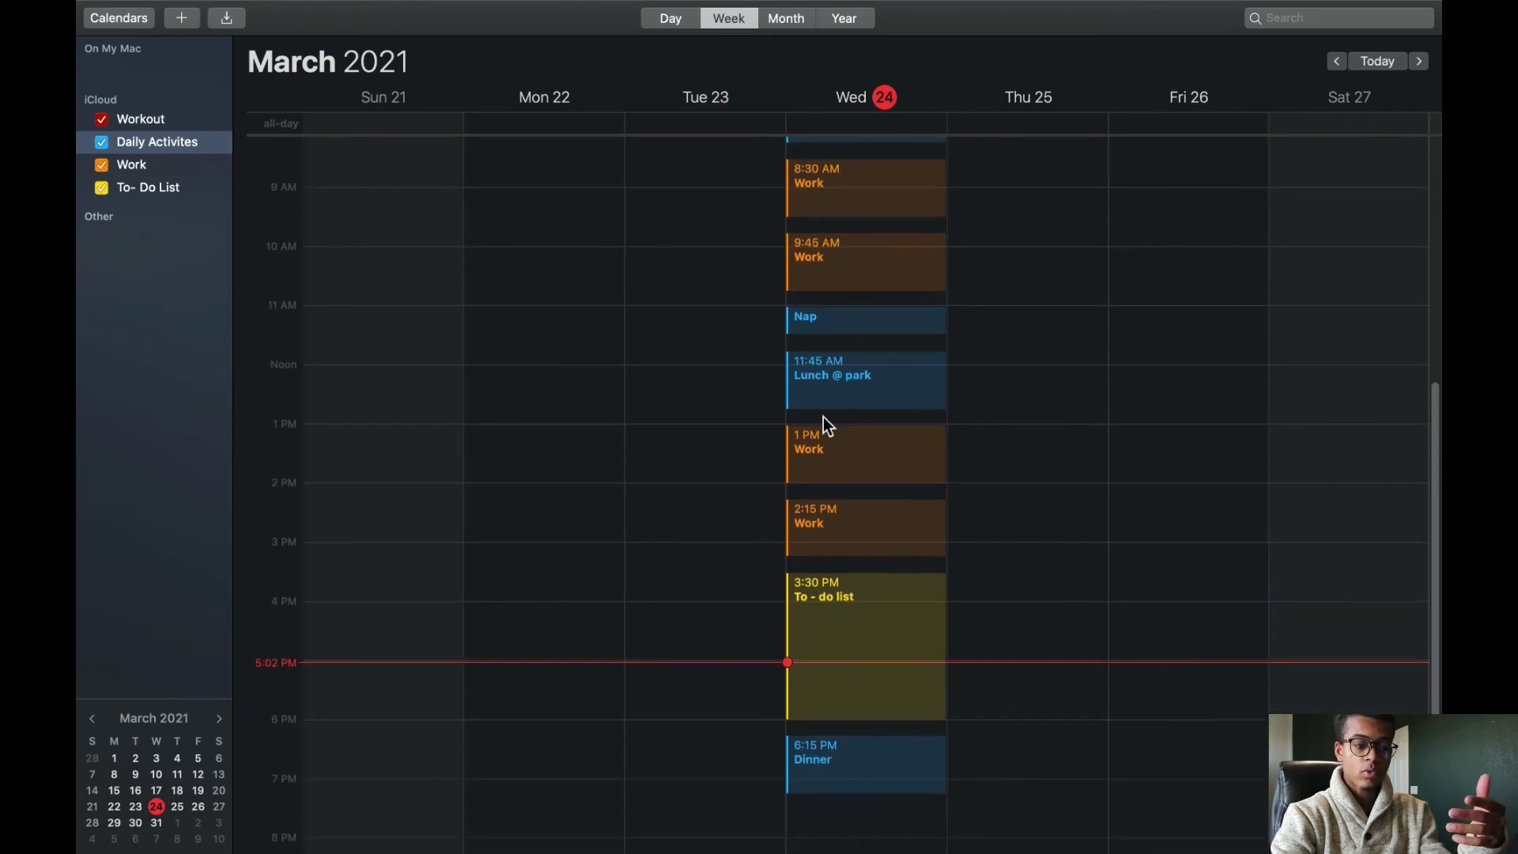
{"action": "scroll", "coordinate": [834, 399], "scroll_direction": "down", "scroll_amount": 5}
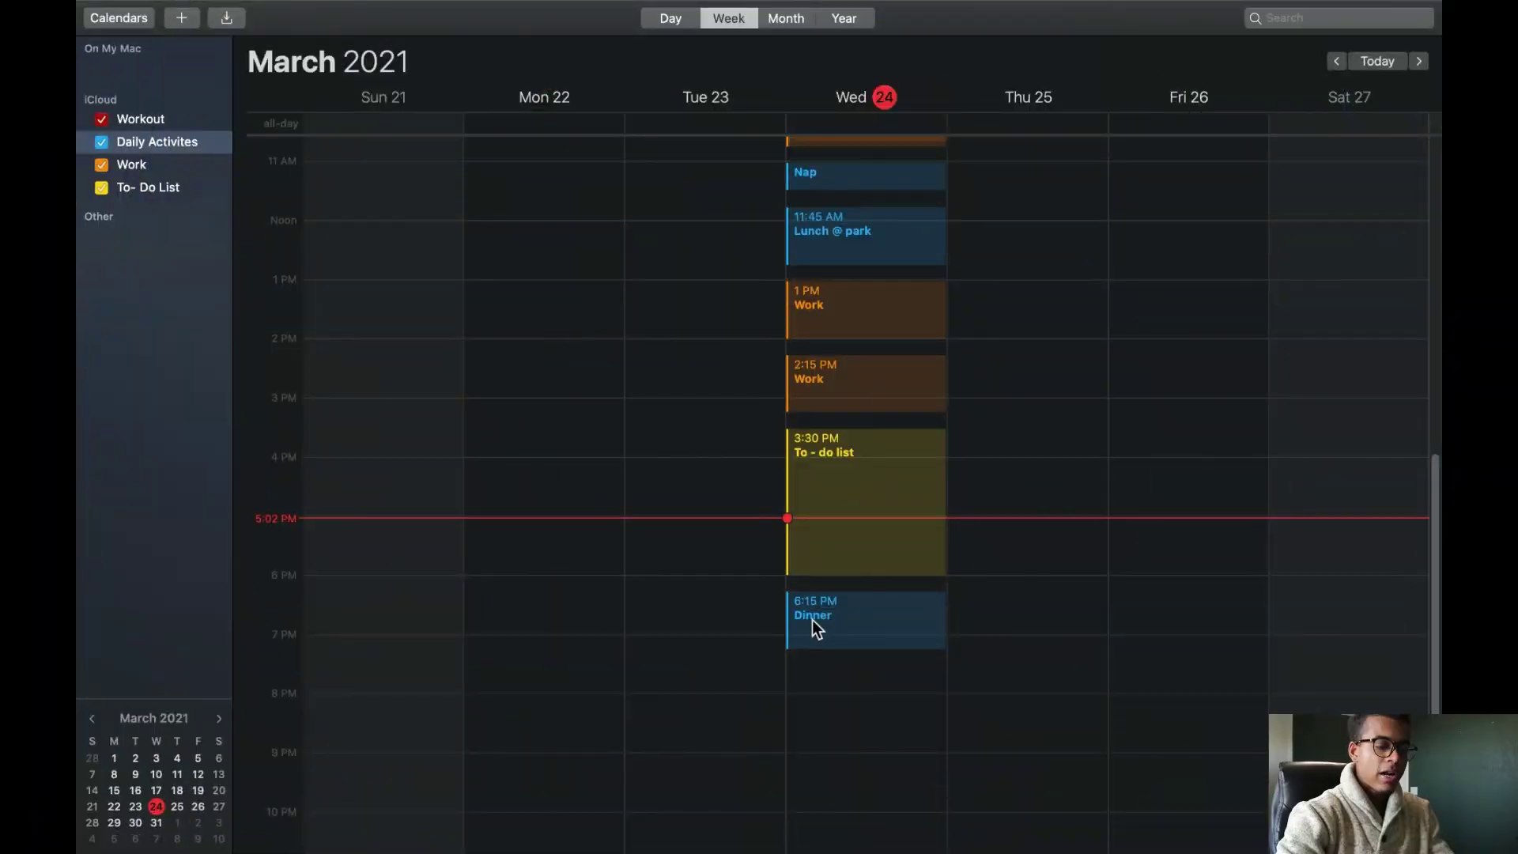
{"action": "scroll", "coordinate": [818, 629], "scroll_direction": "down", "scroll_amount": 3}
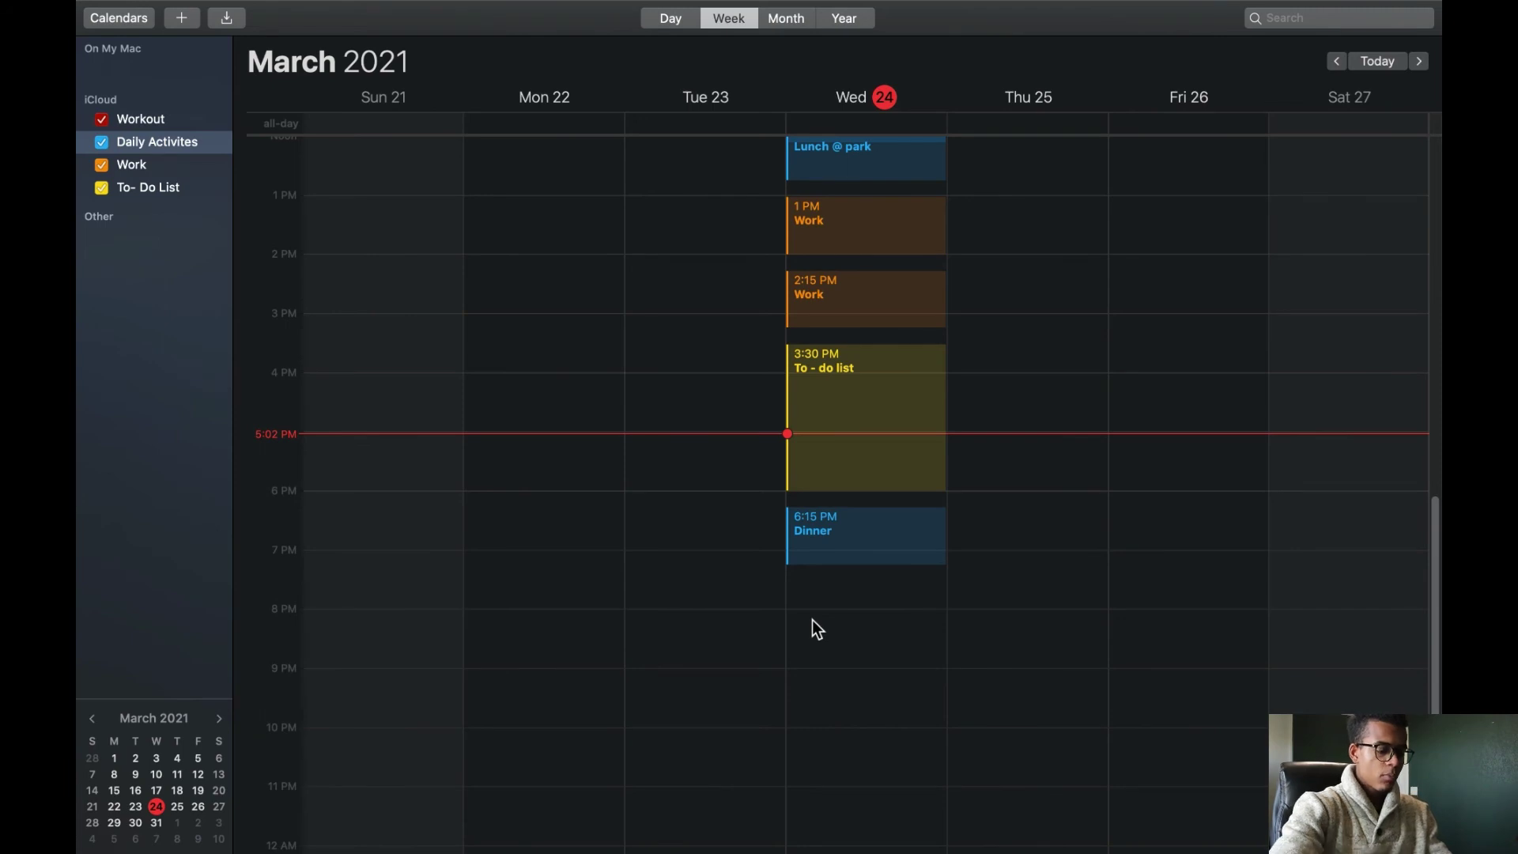
Step: Add a 7:30–8 PM 'Plan for next day' event Wednesday and start one at 8:30 PM
{"action": "double_click", "coordinate": [820, 596]}
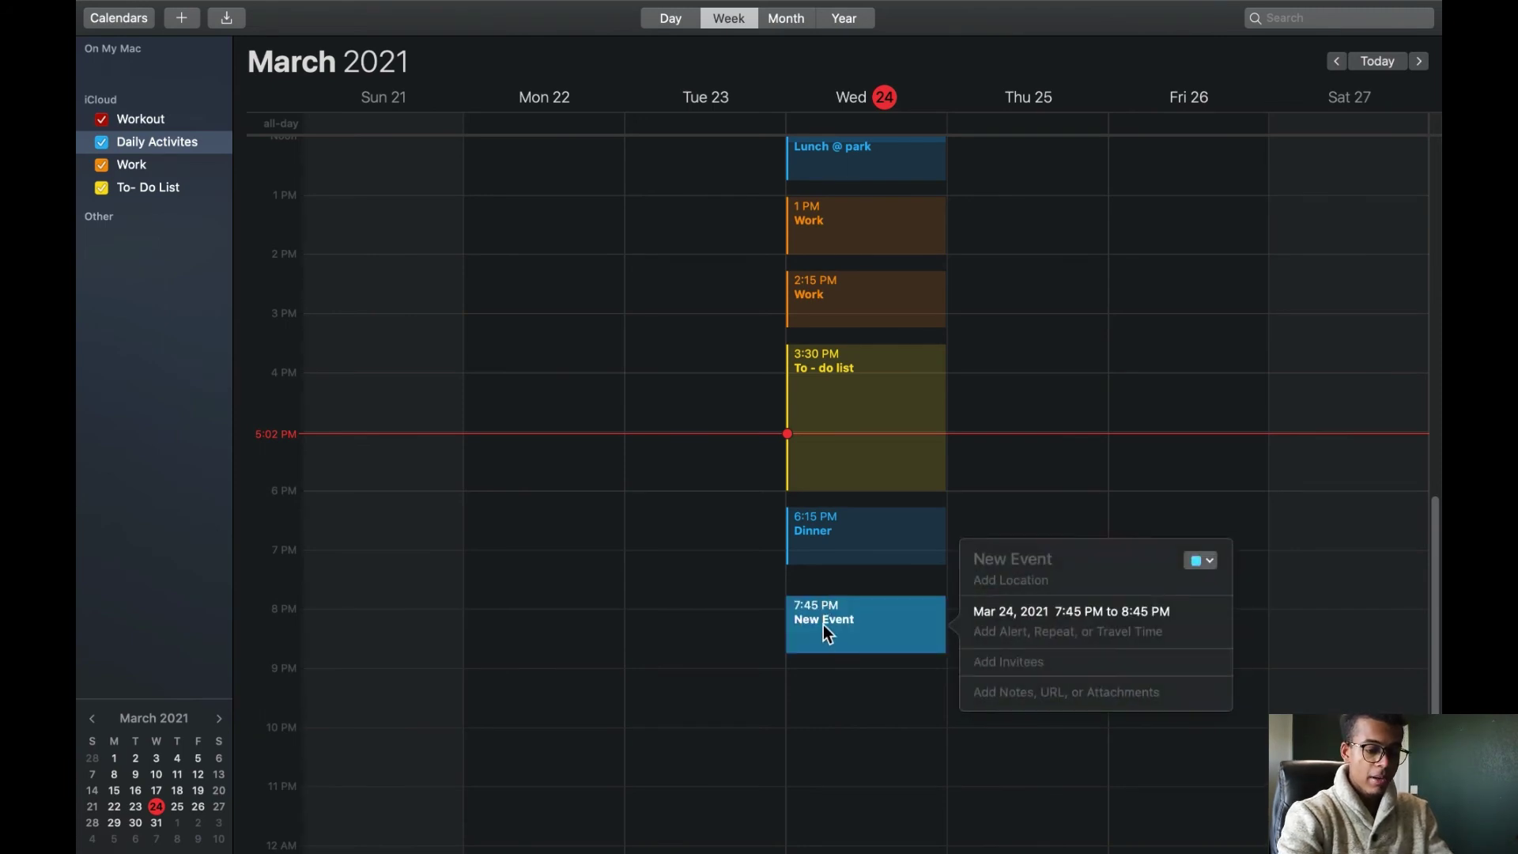
{"action": "left_click_drag", "start_coordinate": [824, 601], "coordinate": [824, 586]}
{"action": "type", "text": "Plan"}
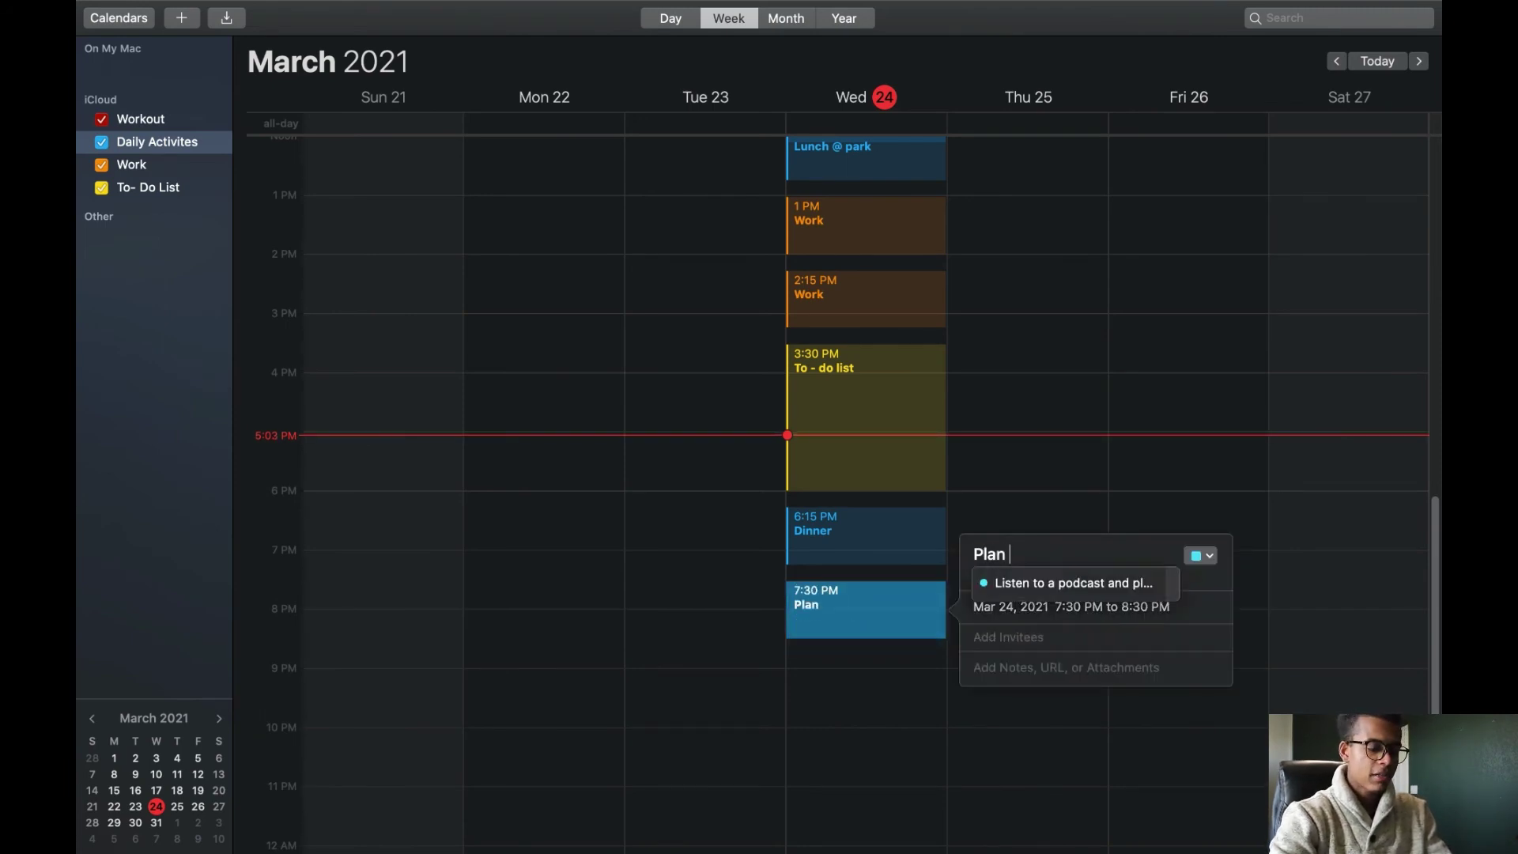
{"action": "type", "text": " for n"}
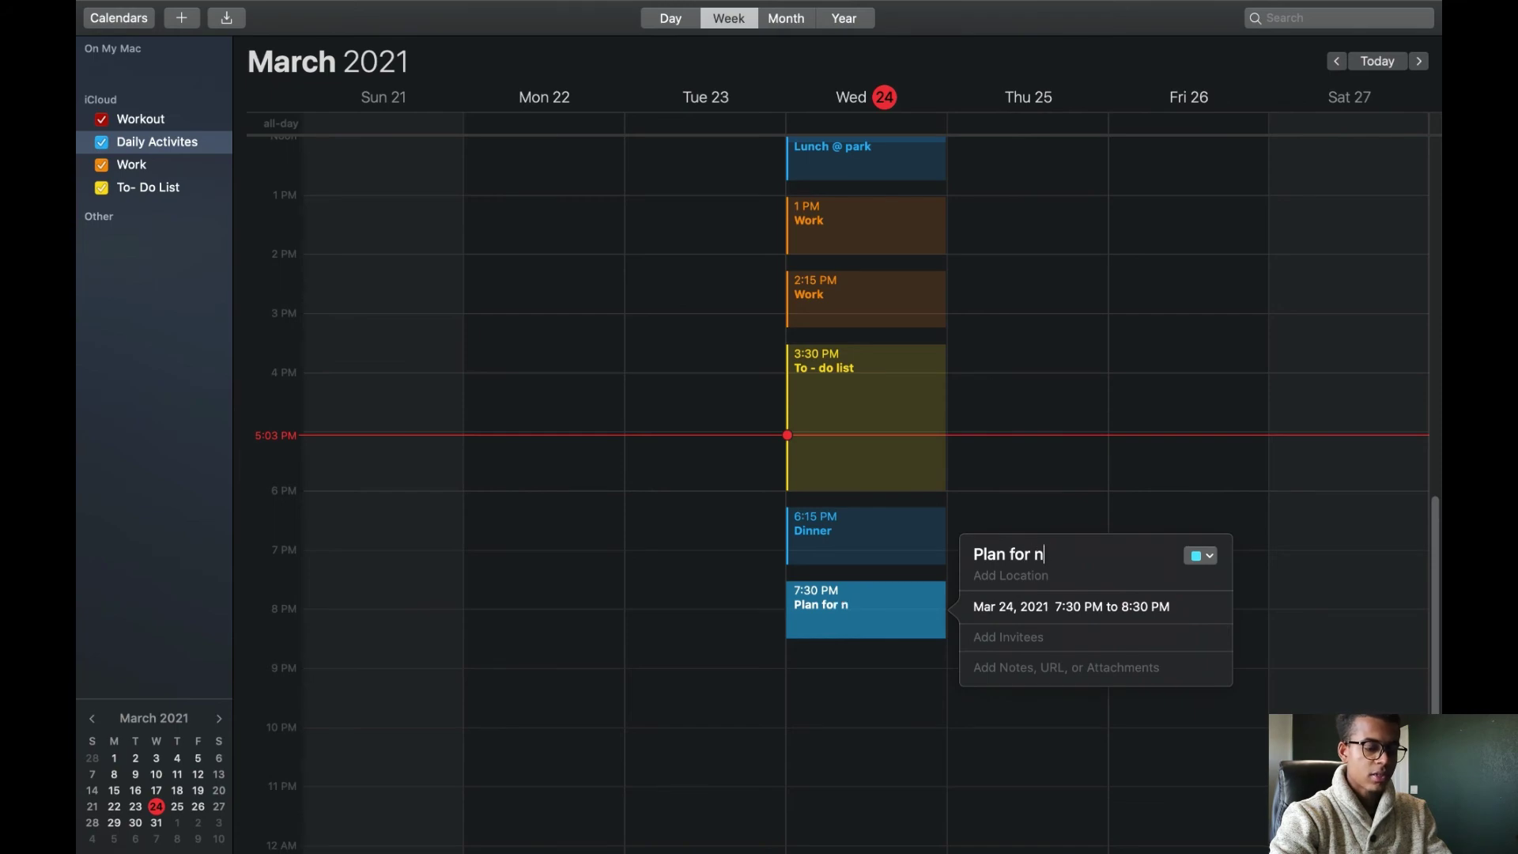
{"action": "type", "text": "ext day"}
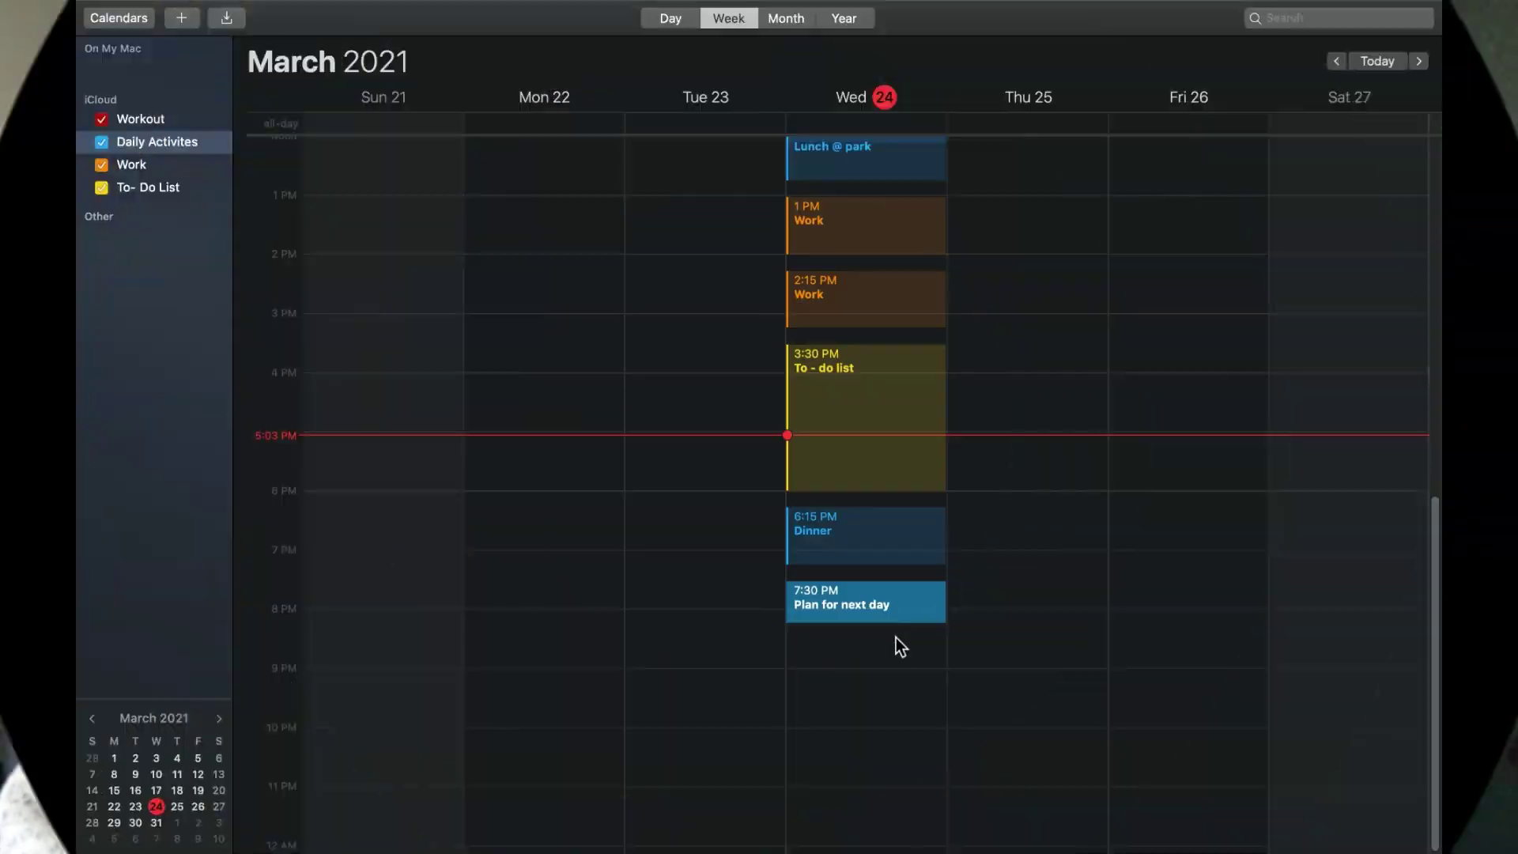
{"action": "left_click_drag", "start_coordinate": [892, 622], "coordinate": [893, 619]}
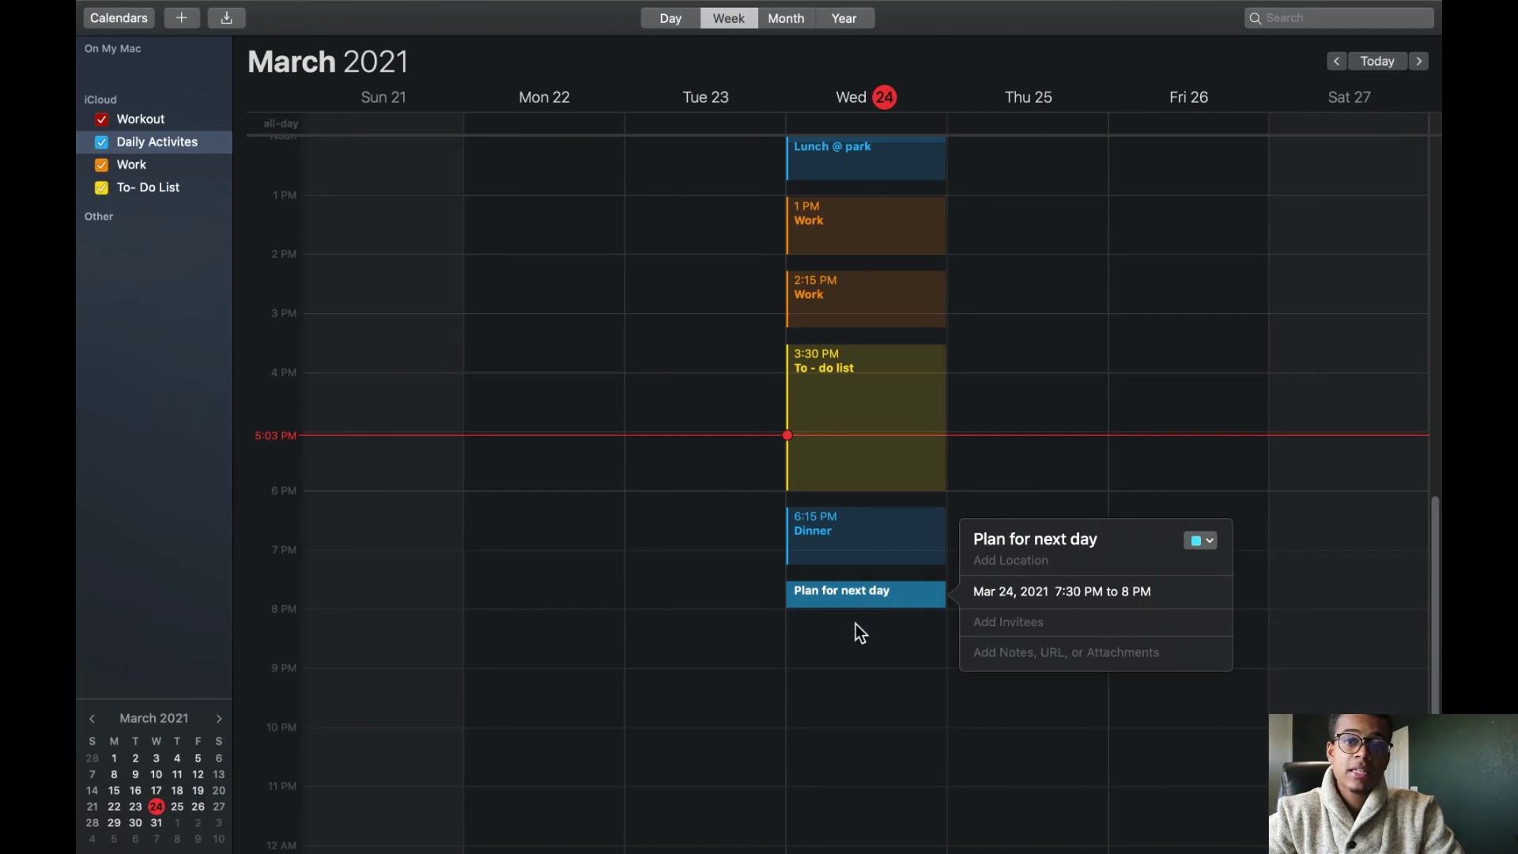
{"action": "left_click", "coordinate": [855, 625]}
{"action": "double_click", "coordinate": [848, 642]}
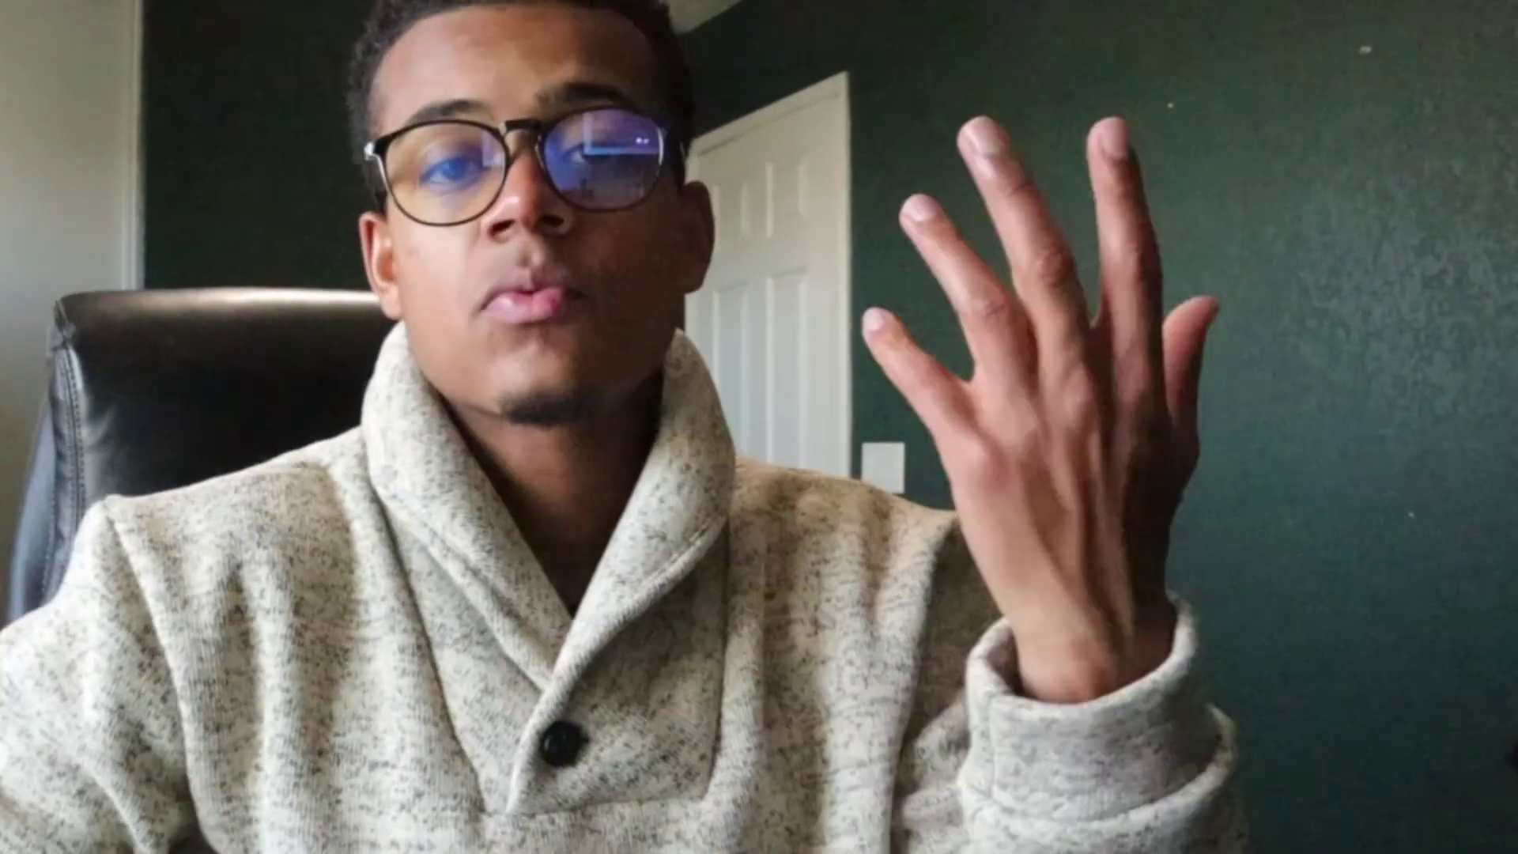